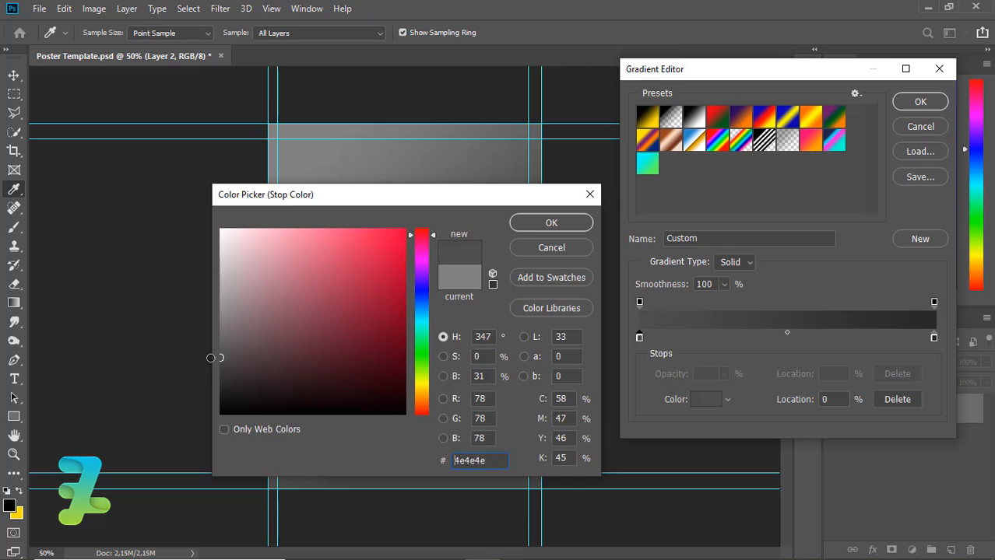
- Set the gradient's start colour to 4e4e4e and fill Layer 2 with it diagonally from the poster's upper left to its lower right
{"action": "left_click", "coordinate": [542, 225]}
{"action": "left_click", "coordinate": [919, 101]}
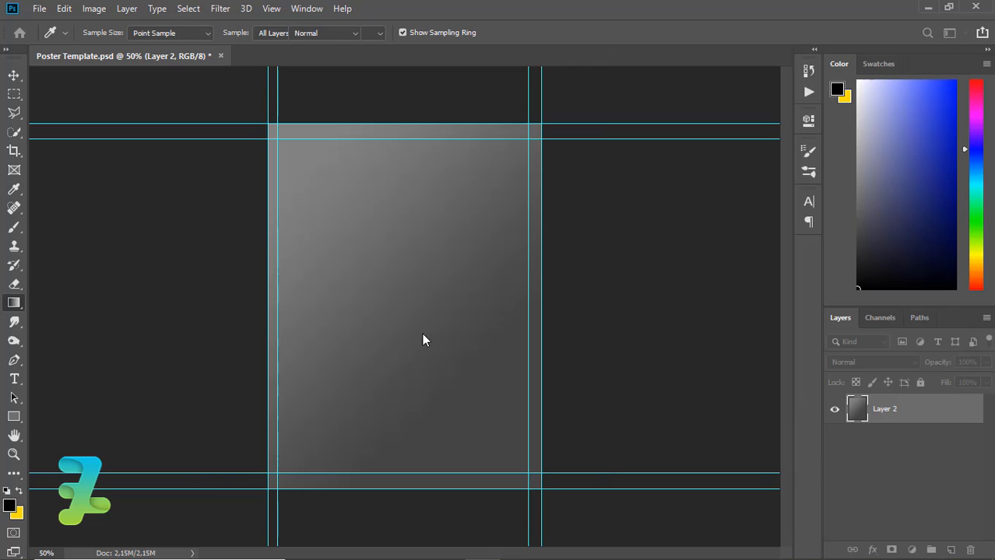
{"action": "left_click_drag", "start_coordinate": [328, 203], "coordinate": [466, 400]}
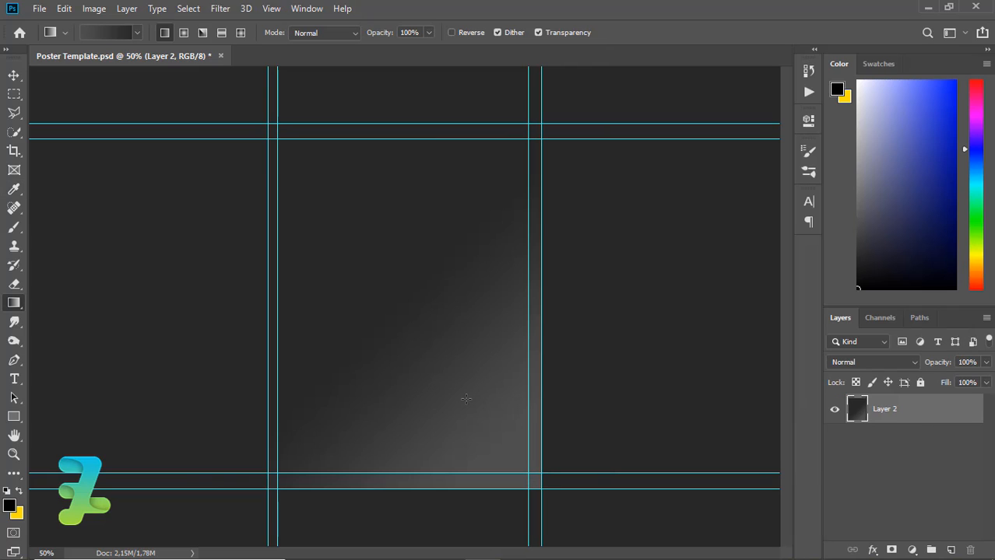
{"action": "left_click_drag", "start_coordinate": [312, 160], "coordinate": [492, 470]}
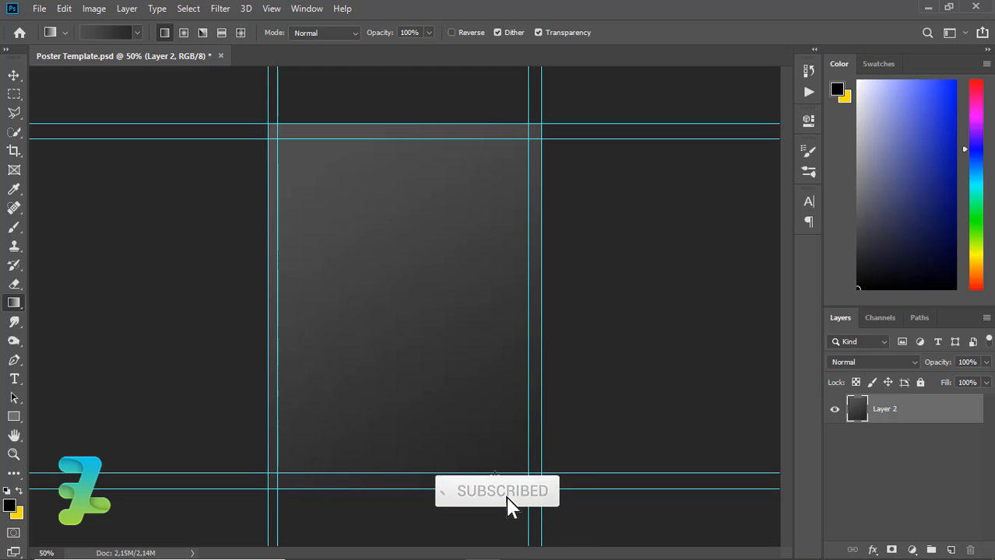
{"action": "left_click_drag", "start_coordinate": [336, 206], "coordinate": [495, 413]}
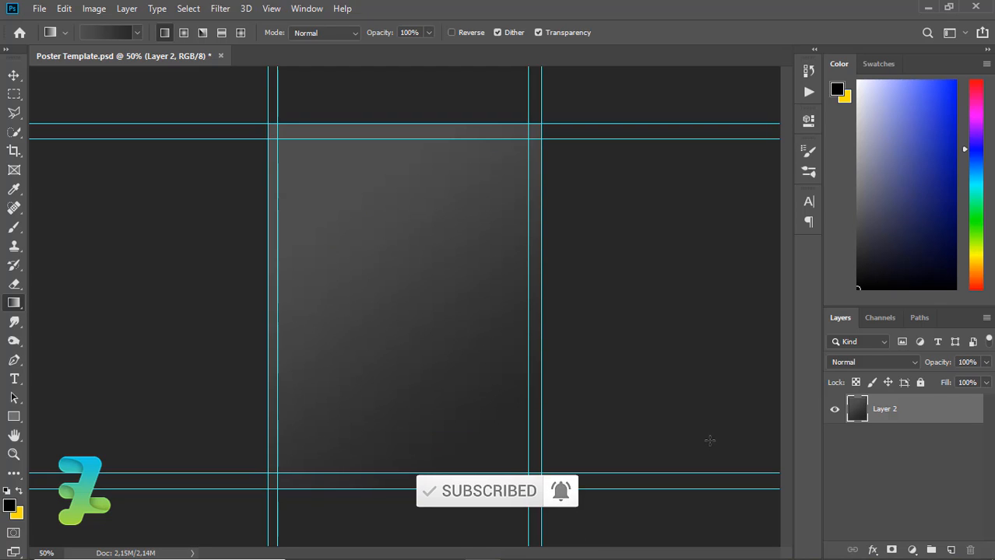
- Create a new layer and add the horizontal text "GOLD" near the middle of the poster
{"action": "left_click", "coordinate": [950, 550]}
{"action": "left_click", "coordinate": [14, 380]}
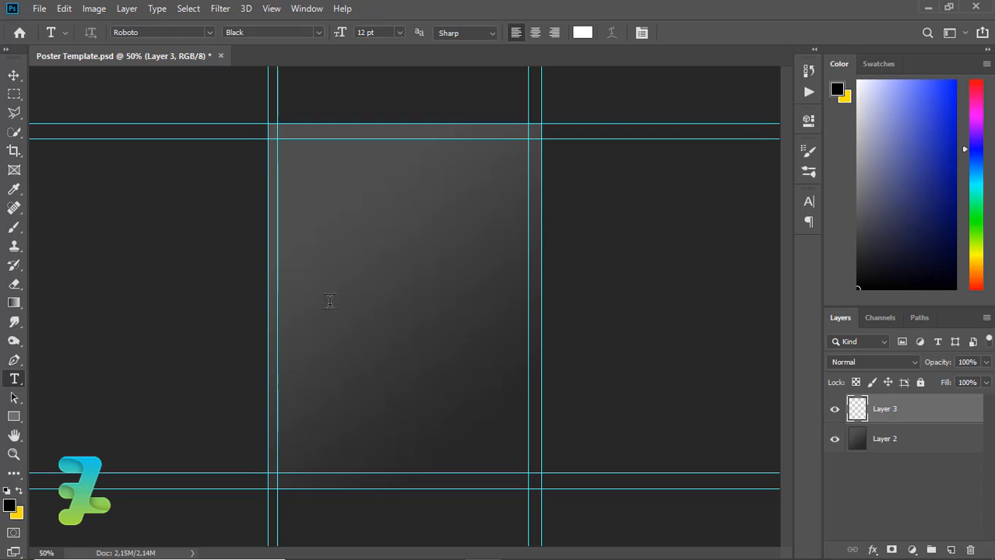
{"action": "left_click", "coordinate": [411, 405]}
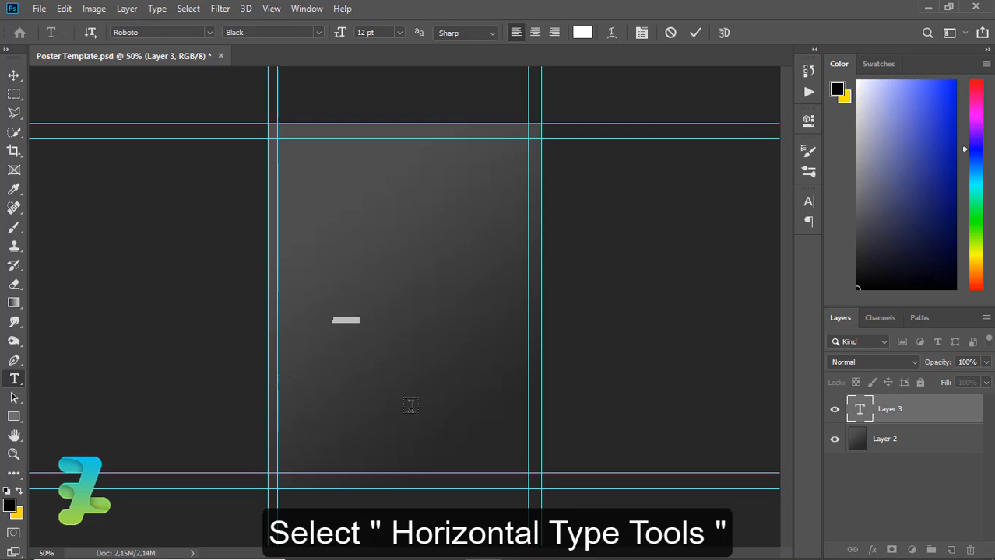
{"action": "type", "text": "BOLD"}
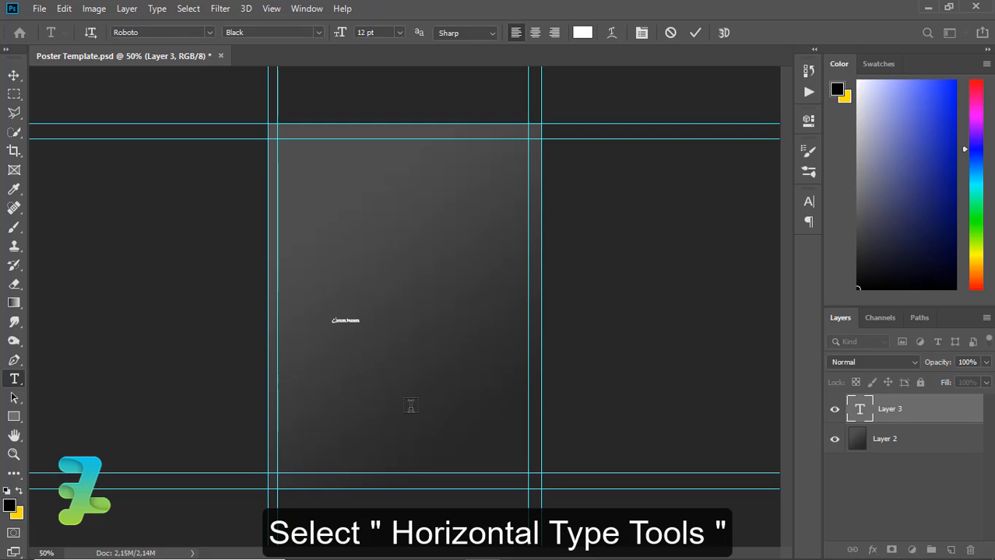
- Set the font size of the whole GOLD text to 72 pt
{"action": "key", "text": "ctrl+a"}
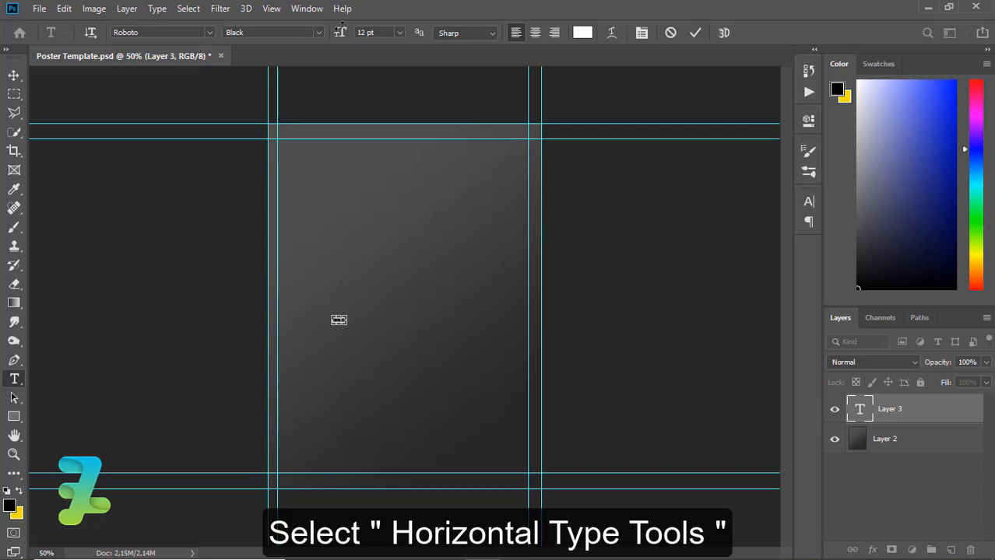
{"action": "left_click", "coordinate": [399, 32]}
{"action": "left_click", "coordinate": [378, 196]}
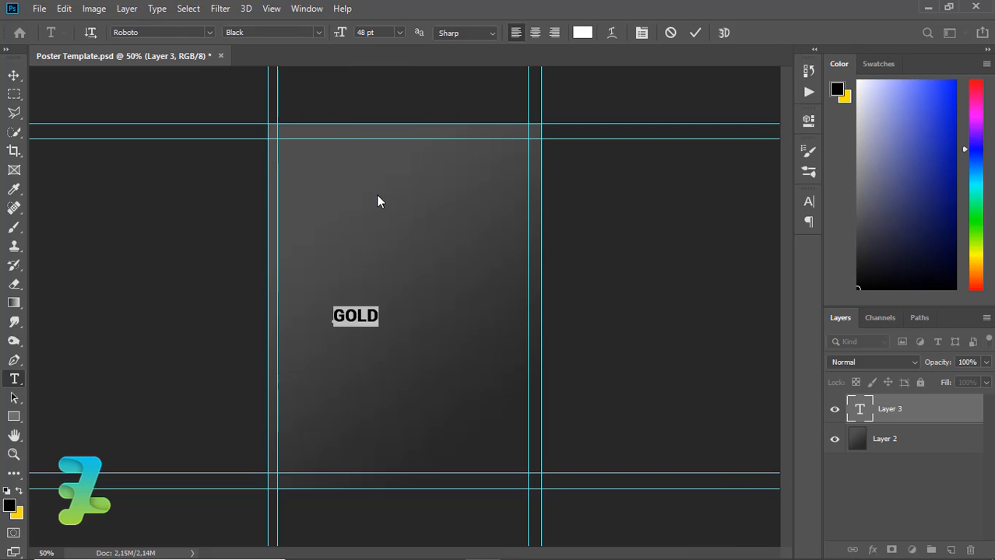
{"action": "left_click", "coordinate": [399, 32]}
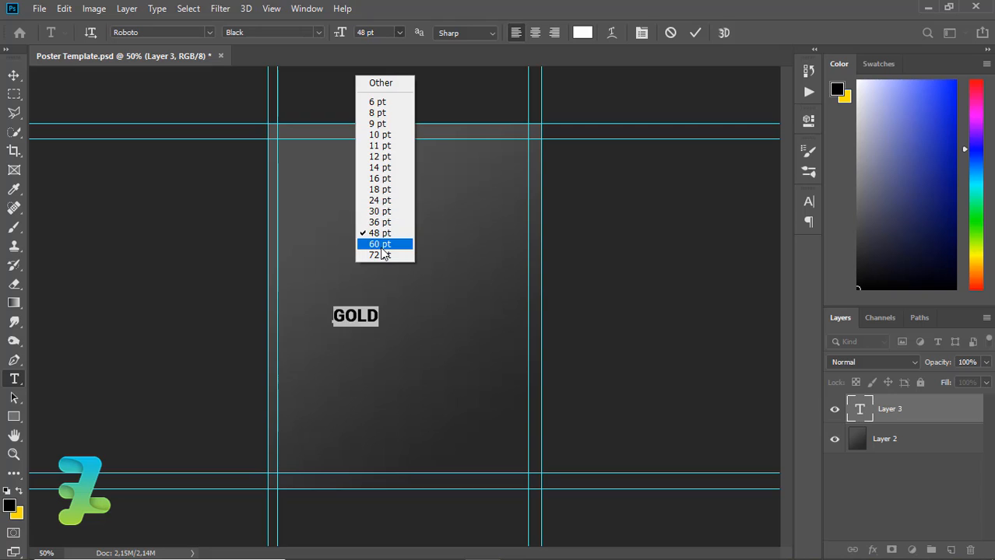
{"action": "left_click", "coordinate": [379, 245]}
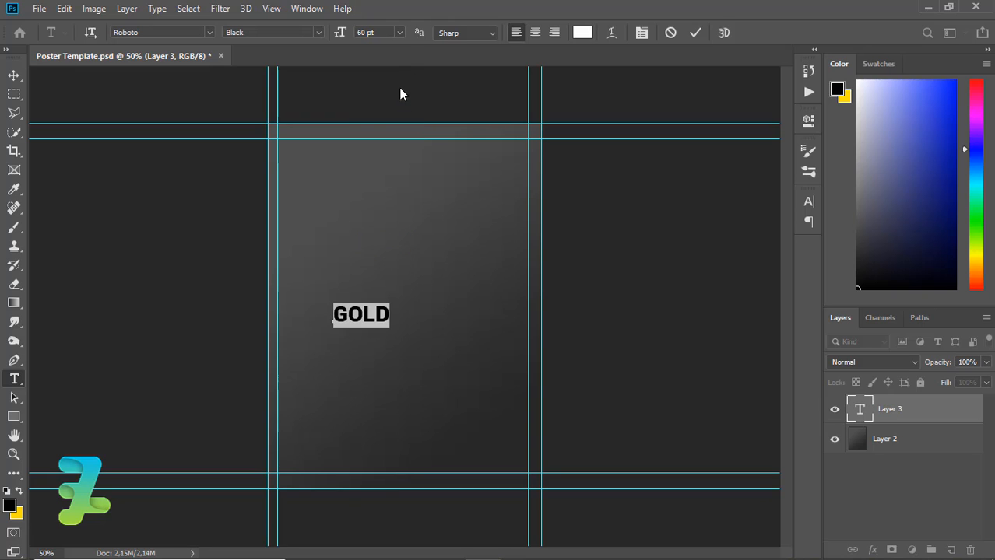
{"action": "left_click", "coordinate": [399, 33]}
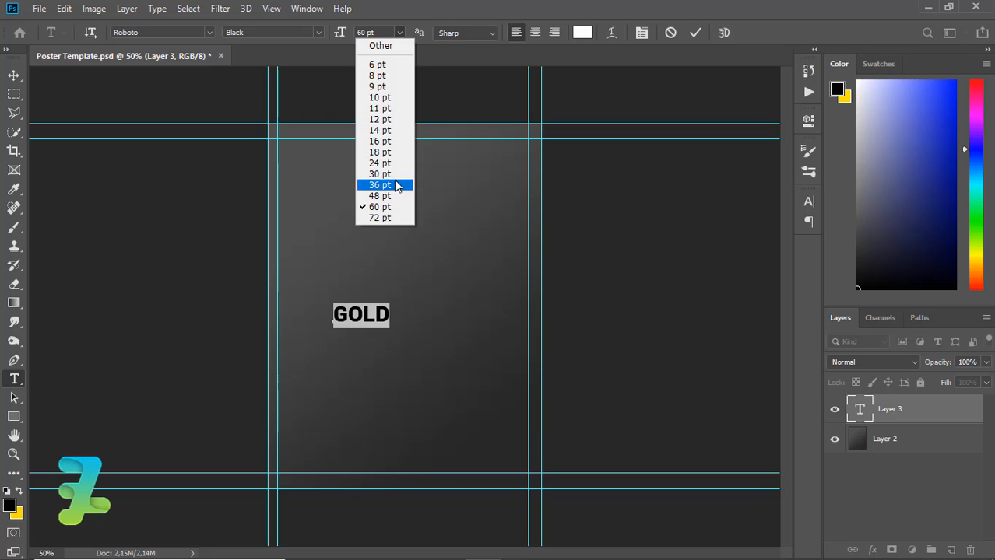
{"action": "left_click", "coordinate": [381, 218]}
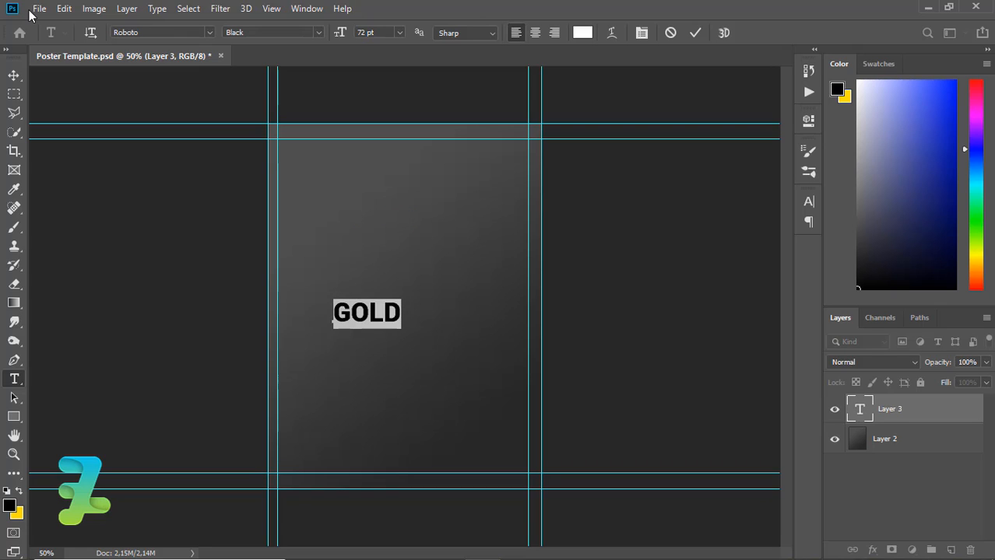
- Enlarge the GOLD text to span most of the width between the inner guides and centre it horizontally on the canvas
{"action": "left_click", "coordinate": [13, 75]}
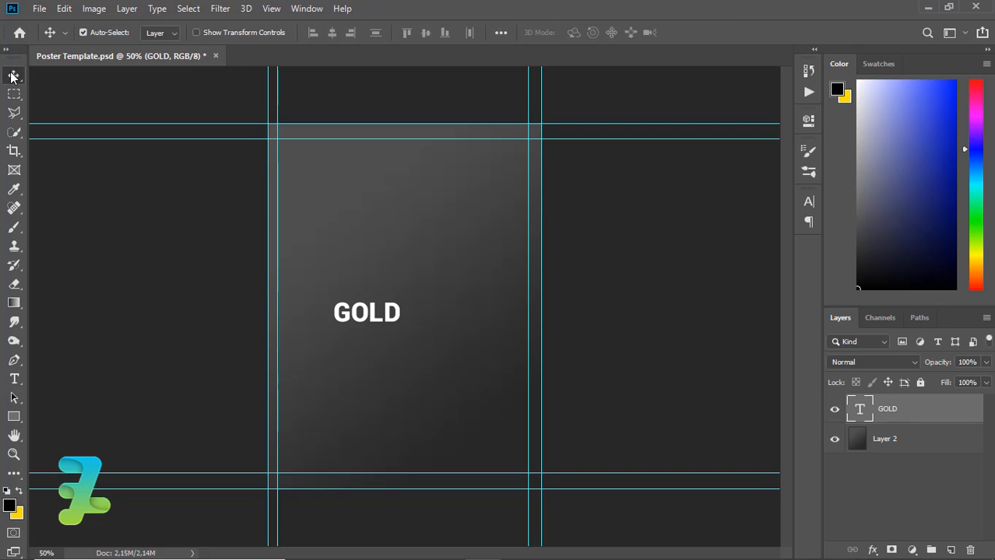
{"action": "key", "text": "ctrl"}
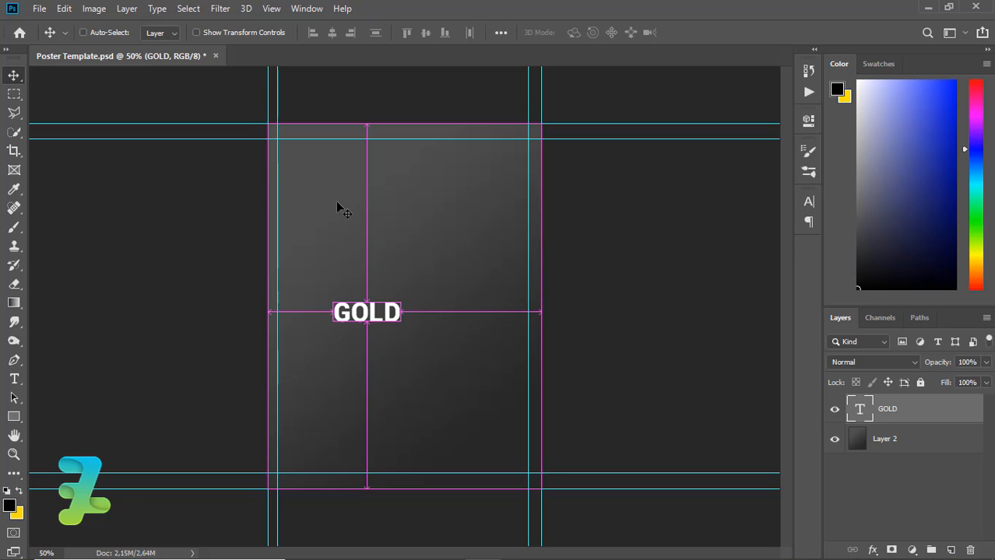
{"action": "key", "text": "ctrl+t"}
{"action": "left_click_drag", "start_coordinate": [400, 302], "coordinate": [492, 291]}
{"action": "key", "text": "ctrl+z"}
{"action": "key", "text": "Return"}
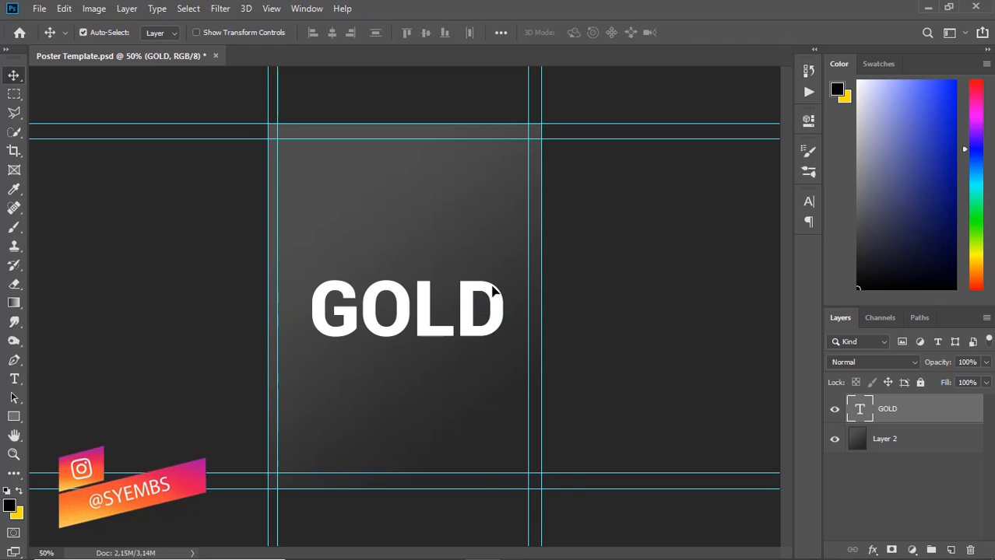
{"action": "key", "text": "ctrl+a"}
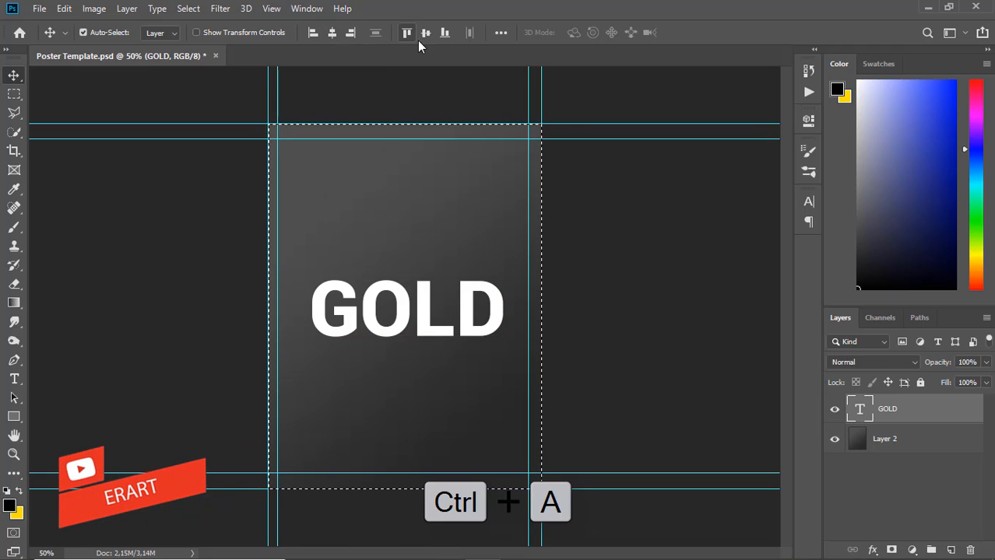
{"action": "key", "text": "ctrl+d"}
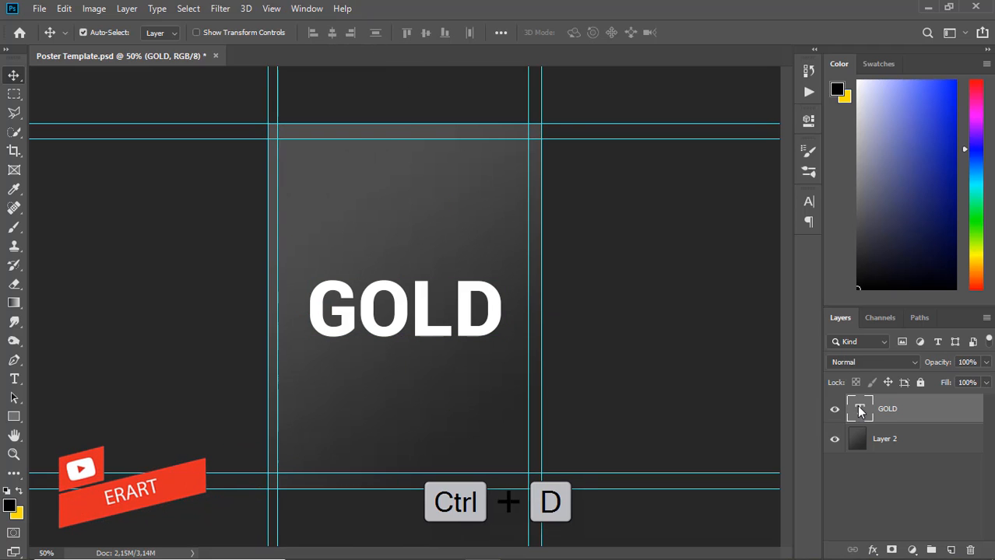
- Skew the GOLD text vertically with its right side raised, so the word slants upward to the right
{"action": "left_click", "coordinate": [64, 8]}
{"action": "mouse_move", "coordinate": [241, 343]}
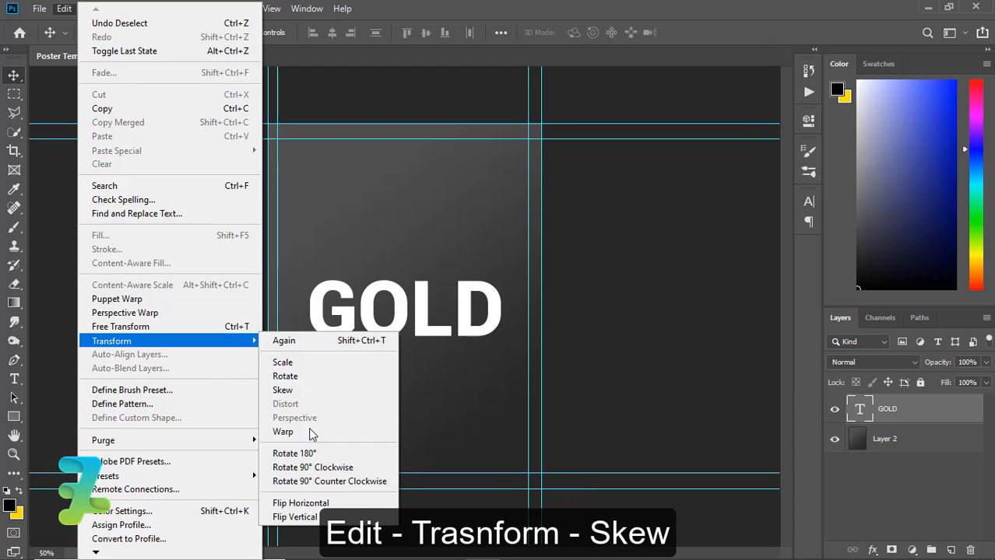
{"action": "left_click", "coordinate": [299, 389]}
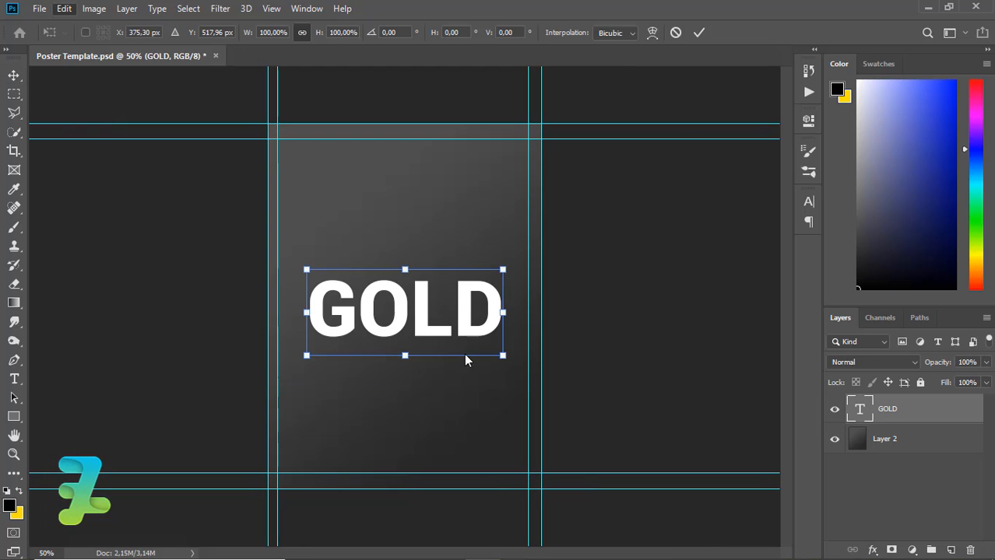
{"action": "left_click_drag", "start_coordinate": [505, 312], "coordinate": [506, 273]}
{"action": "key", "text": "Return"}
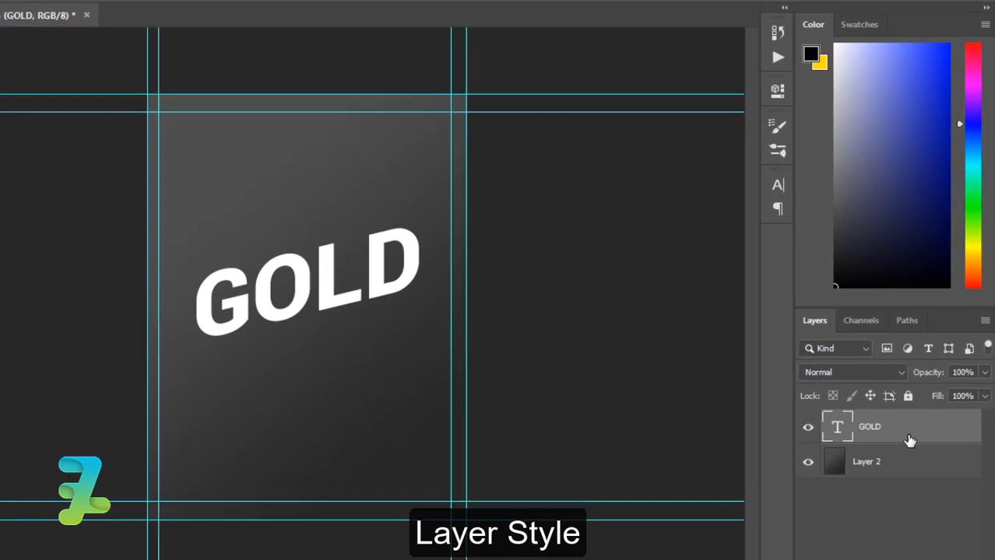
- Add an inner shadow to the GOLD layer: Normal mode, 42% opacity, 7 px distance, 0% choke, 8 px size and the convex rounded contour
{"action": "double_click", "coordinate": [921, 420]}
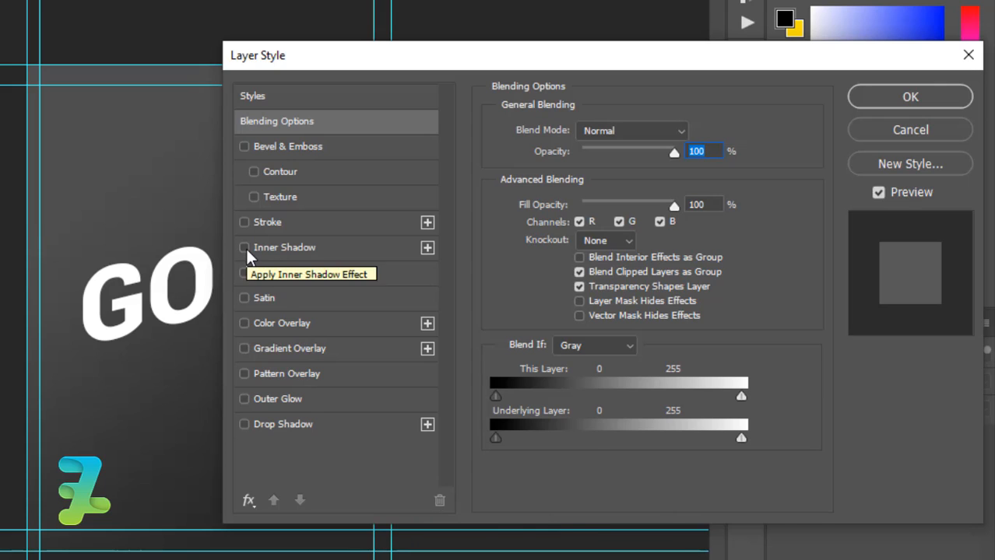
{"action": "left_click", "coordinate": [246, 248]}
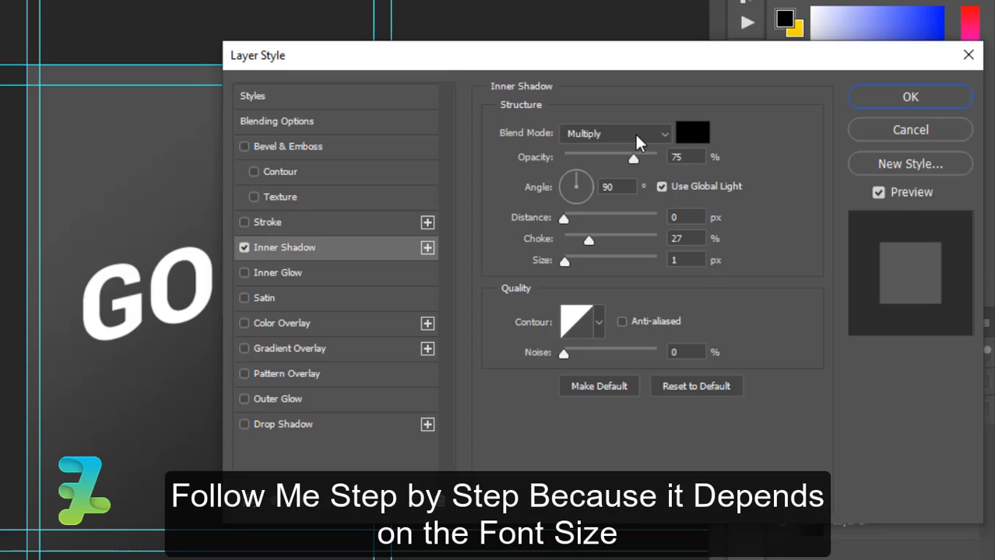
{"action": "left_click", "coordinate": [638, 143]}
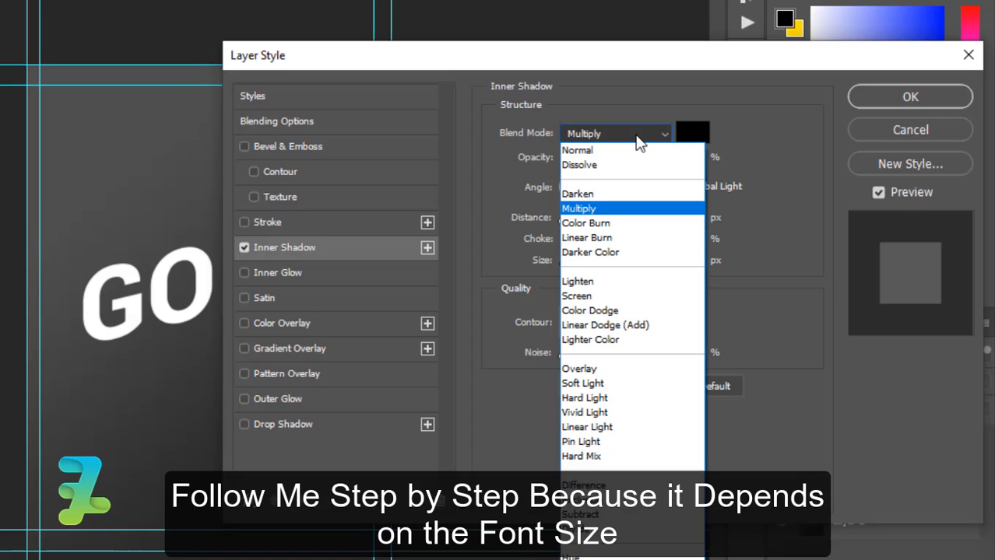
{"action": "left_click", "coordinate": [583, 152]}
{"action": "left_click_drag", "start_coordinate": [633, 160], "coordinate": [603, 158]}
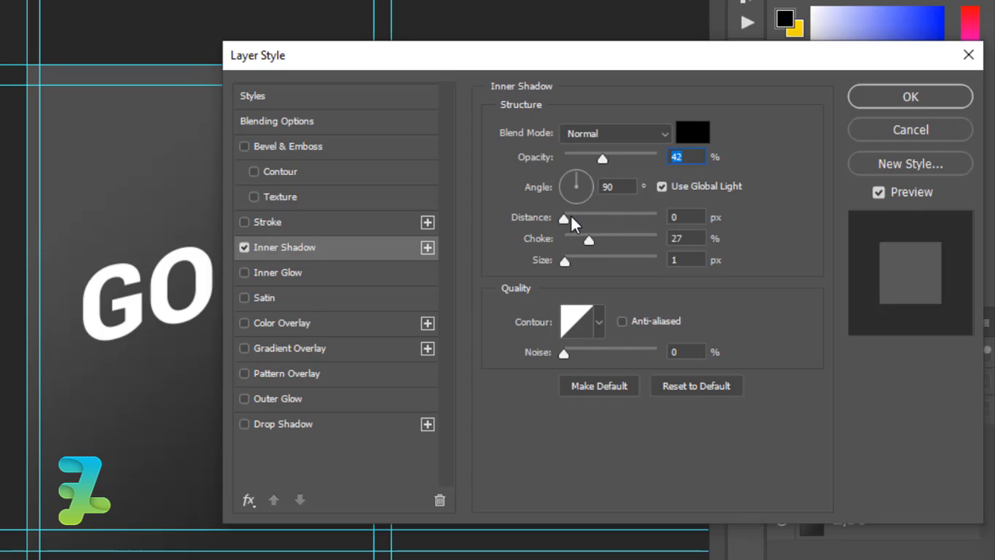
{"action": "left_click_drag", "start_coordinate": [567, 216], "coordinate": [559, 244]}
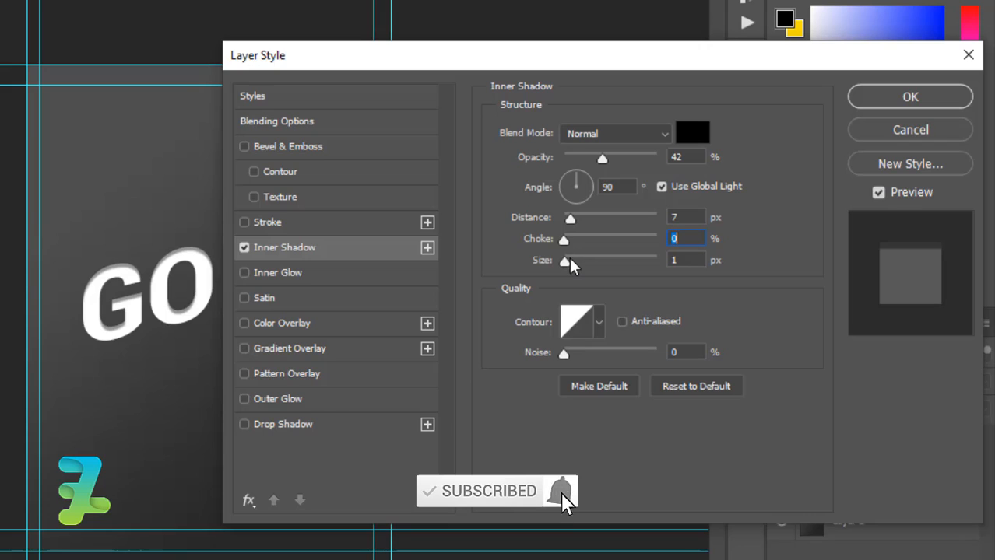
{"action": "left_click_drag", "start_coordinate": [564, 263], "coordinate": [571, 264]}
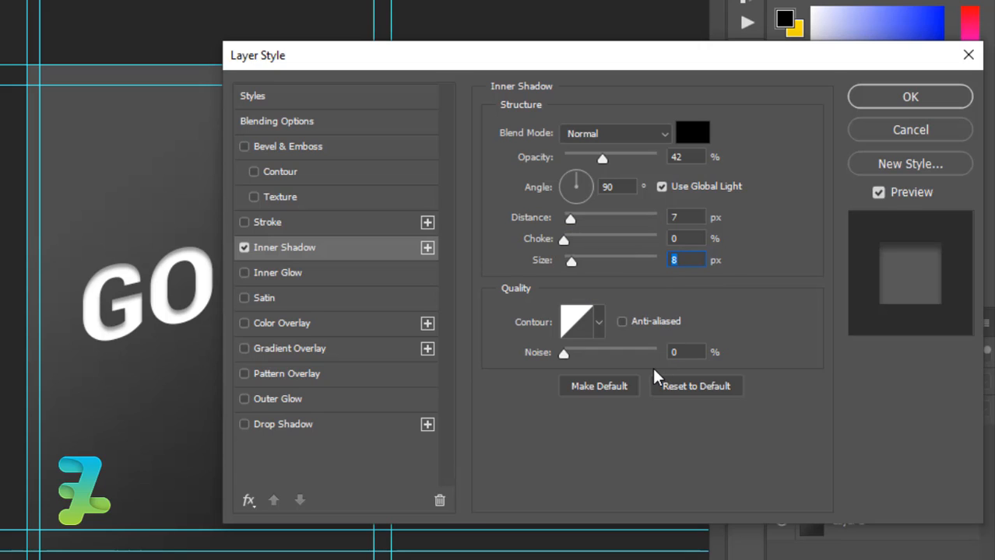
{"action": "left_click", "coordinate": [601, 320]}
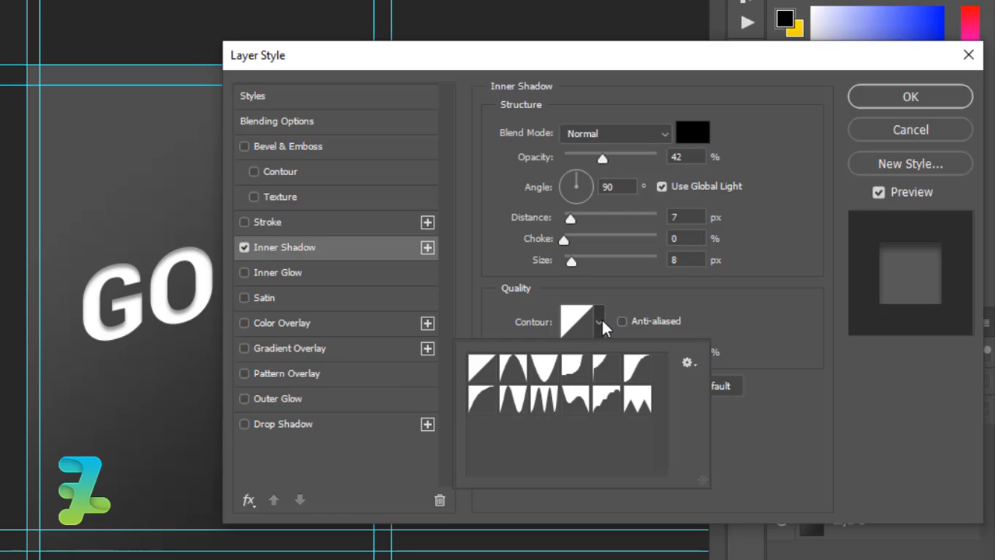
{"action": "left_click", "coordinate": [481, 401]}
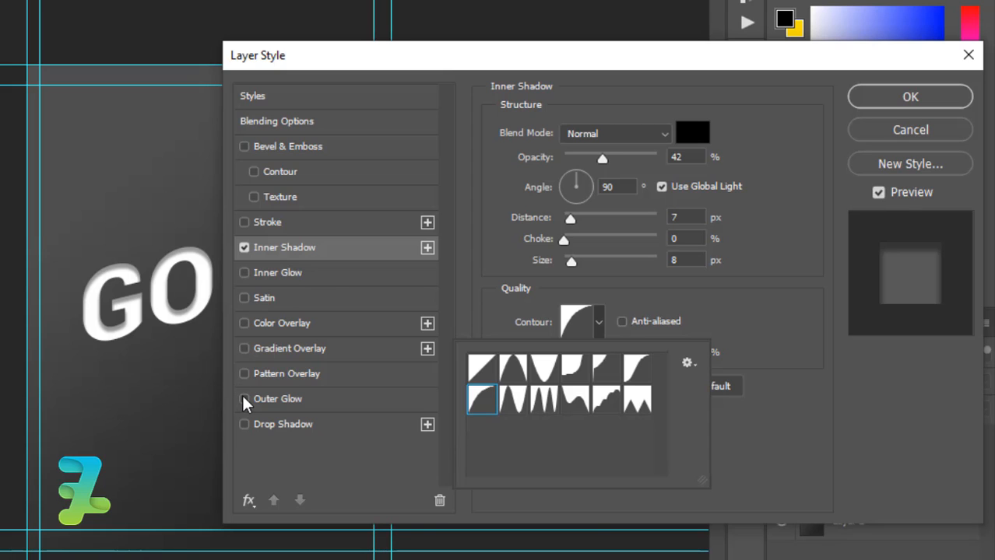
- Add a colour overlay to the GOLD text in orange ffa200
{"action": "left_click", "coordinate": [241, 323]}
{"action": "left_click", "coordinate": [241, 322]}
{"action": "left_click", "coordinate": [267, 322]}
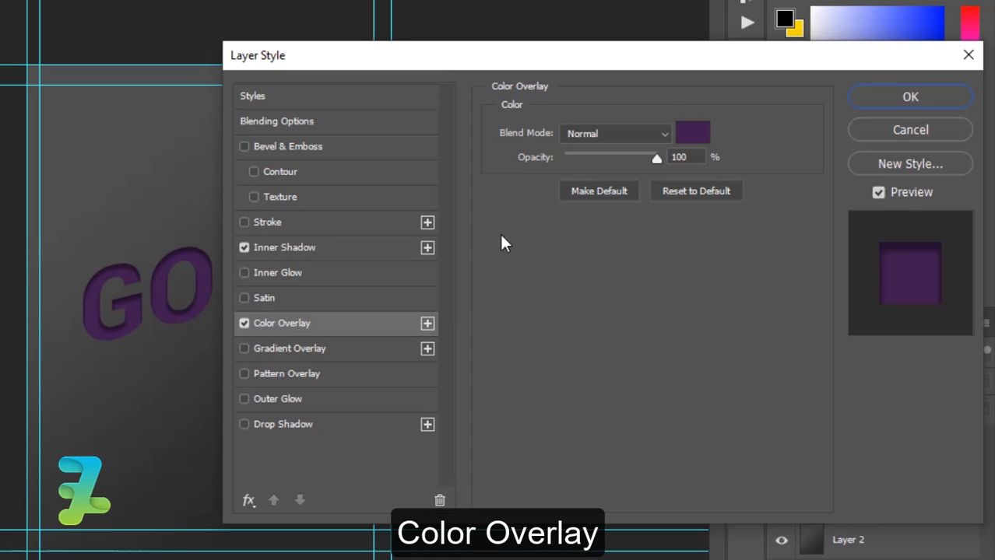
{"action": "left_click", "coordinate": [685, 137]}
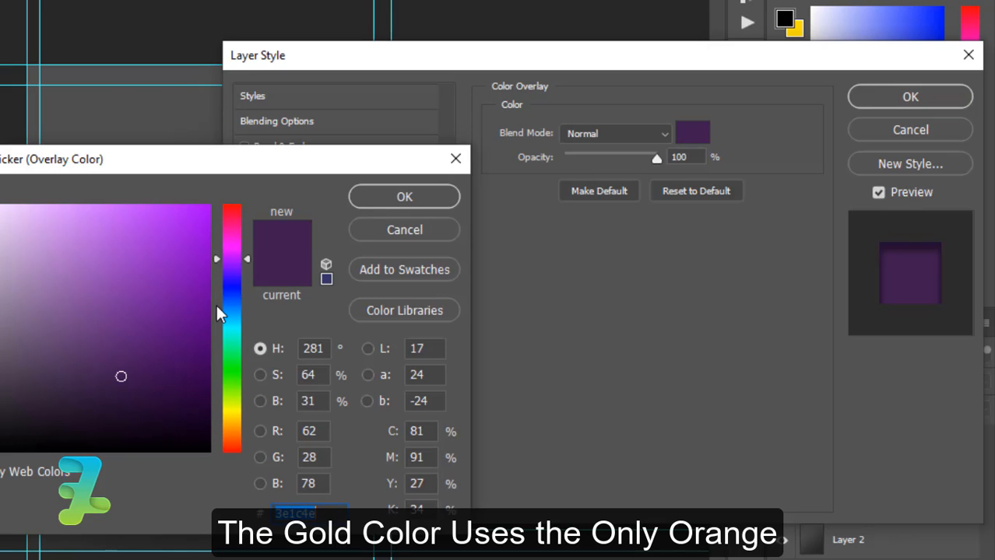
{"action": "left_click", "coordinate": [237, 413]}
{"action": "mouse_move", "coordinate": [204, 381]}
{"action": "left_mouse_down"}
{"action": "mouse_move", "coordinate": [194, 308]}
{"action": "mouse_move", "coordinate": [222, 160]}
{"action": "left_mouse_up"}
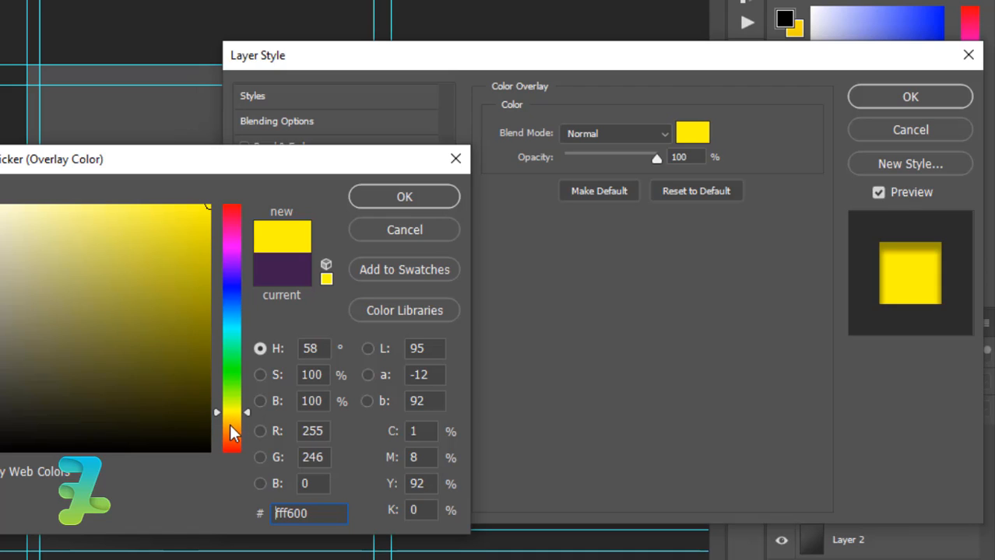
{"action": "left_click_drag", "start_coordinate": [230, 424], "coordinate": [232, 426]}
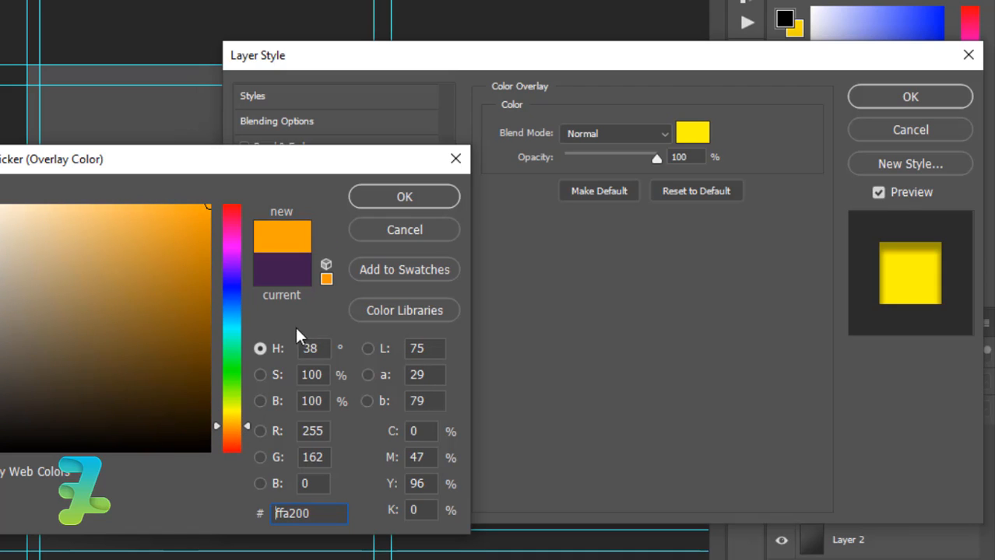
{"action": "left_click", "coordinate": [365, 206]}
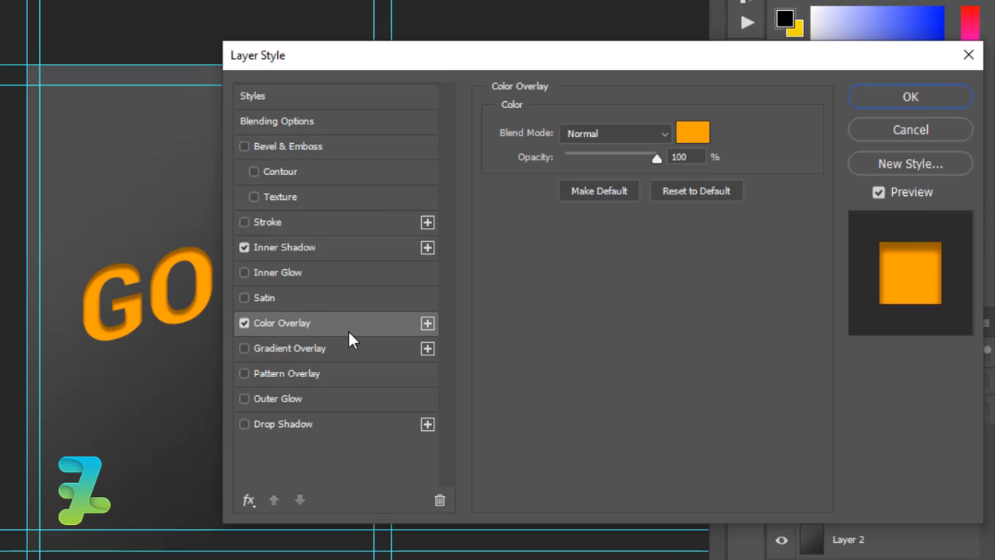
- Add a drop shadow to the GOLD text layer
{"action": "left_click", "coordinate": [285, 424]}
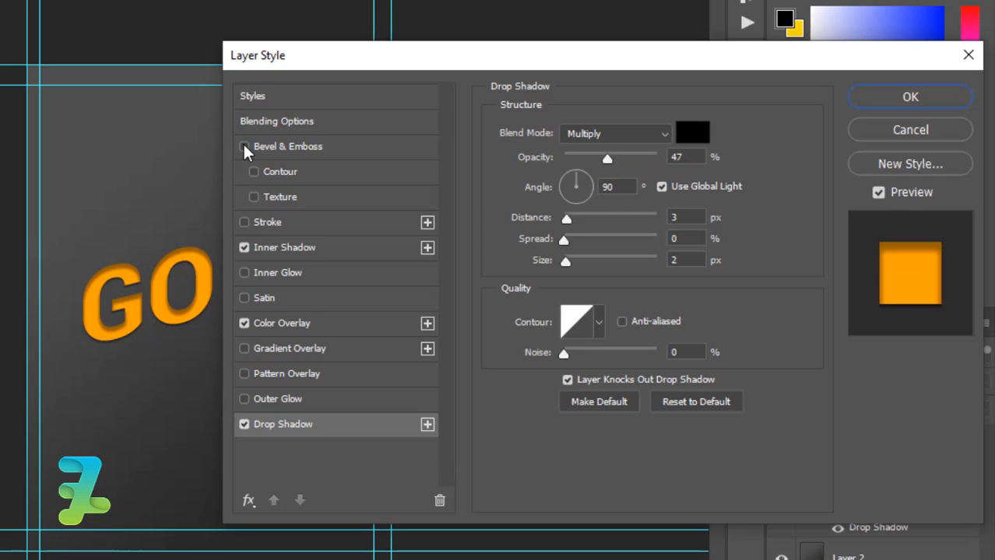
- Add a Chisel Hard inner bevel to the GOLD text with 303% depth and 16 px size
{"action": "left_click", "coordinate": [244, 147]}
{"action": "left_click", "coordinate": [262, 146]}
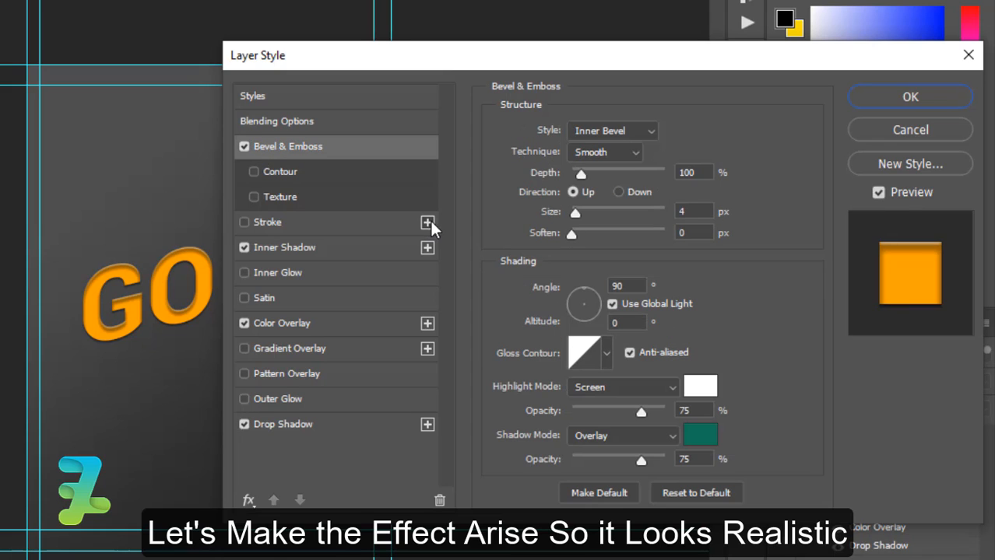
{"action": "left_click", "coordinate": [626, 156]}
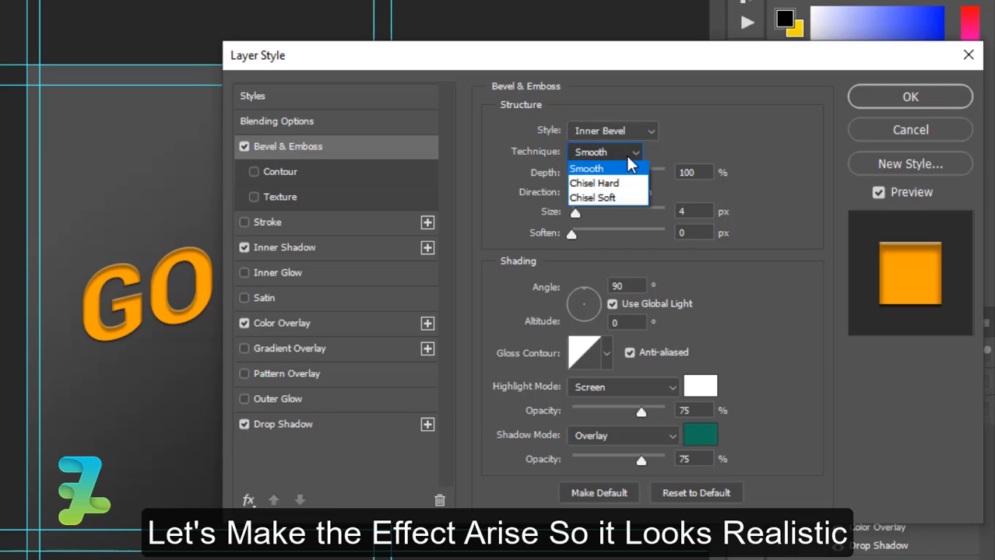
{"action": "left_click", "coordinate": [626, 176]}
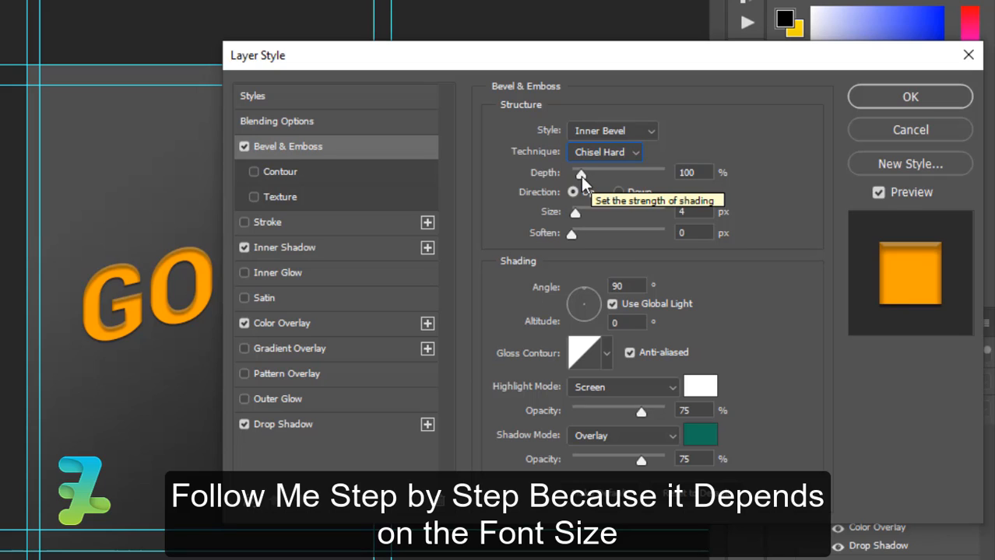
{"action": "left_click_drag", "start_coordinate": [581, 175], "coordinate": [600, 179]}
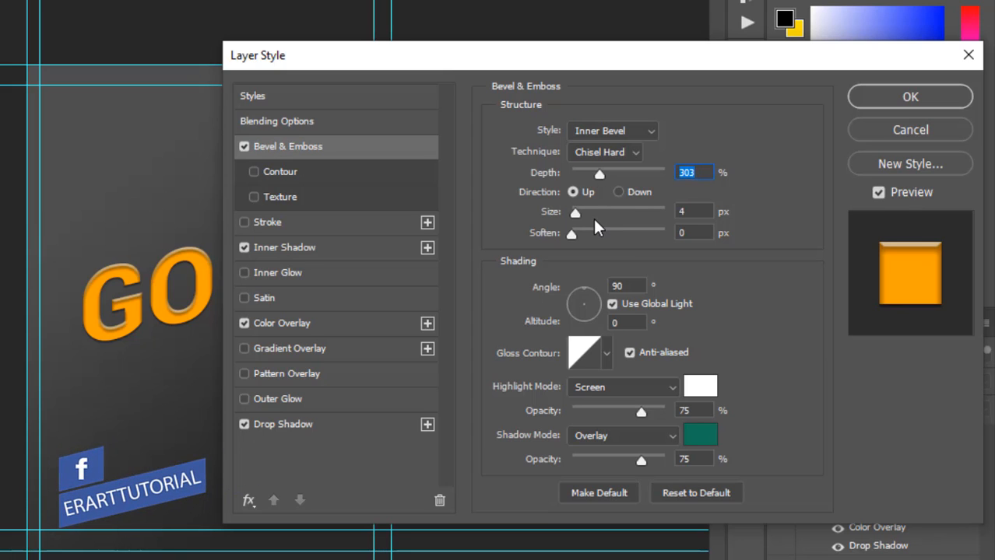
{"action": "mouse_move", "coordinate": [580, 215]}
{"action": "left_mouse_down"}
{"action": "mouse_move", "coordinate": [627, 223]}
{"action": "mouse_move", "coordinate": [575, 223]}
{"action": "mouse_move", "coordinate": [635, 222]}
{"action": "mouse_move", "coordinate": [585, 221]}
{"action": "left_mouse_up"}
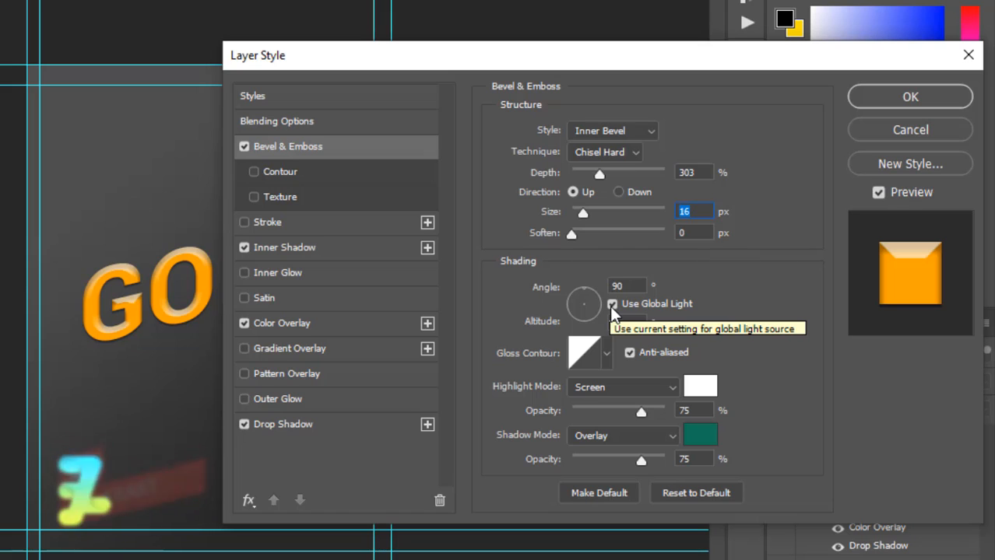
- Set the bevel's shading altitude to 55° and use the Cone gloss contour without anti-aliasing
{"action": "left_click_drag", "start_coordinate": [629, 321], "coordinate": [591, 322]}
{"action": "type", "text": "55"}
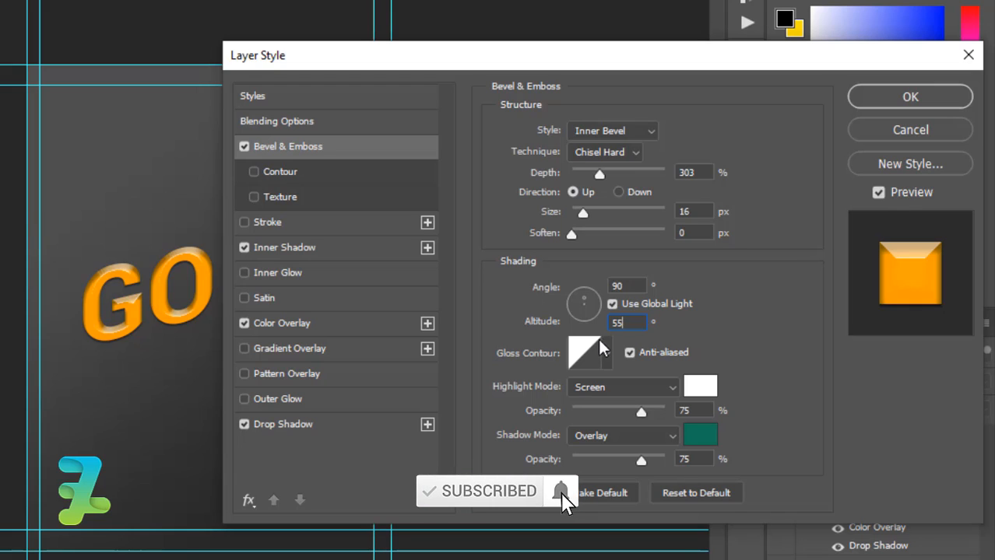
{"action": "left_click", "coordinate": [628, 352]}
{"action": "left_click", "coordinate": [605, 352]}
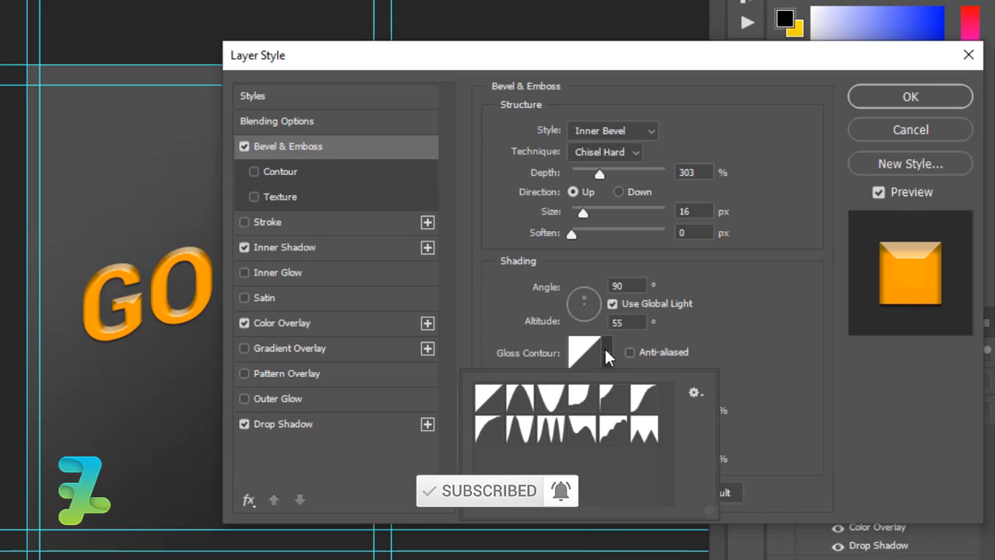
{"action": "left_click", "coordinate": [520, 402]}
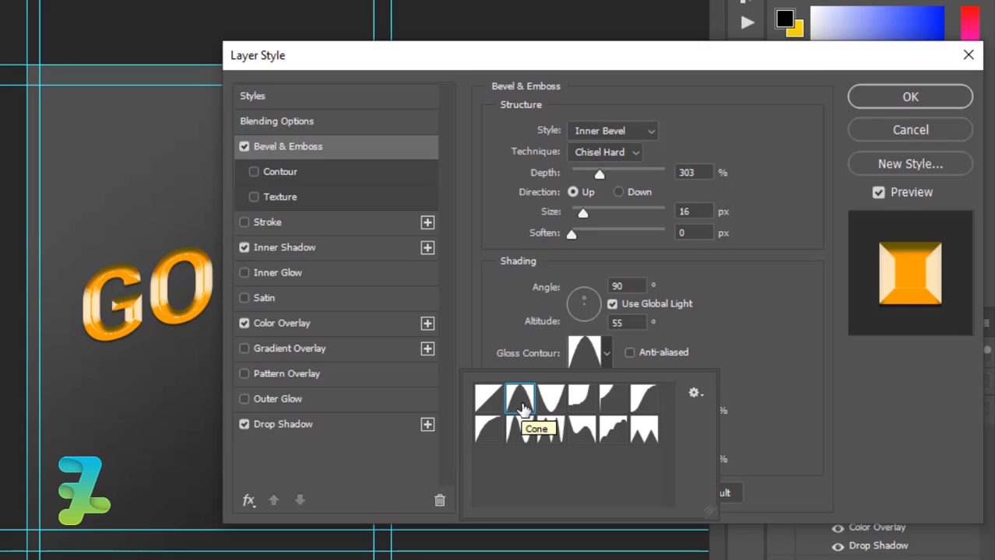
{"action": "left_click", "coordinate": [722, 314]}
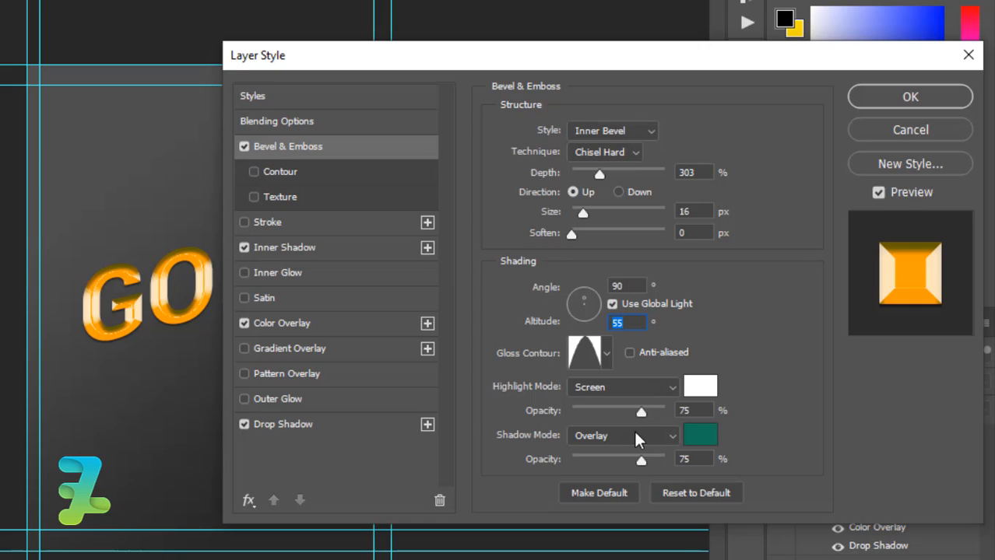
- Set the bevel highlight to Linear Dodge (Add) at 59% and its shadow to Multiply in black 000000 at 60%, and apply the layer style
{"action": "left_click_drag", "start_coordinate": [641, 410], "coordinate": [630, 412]}
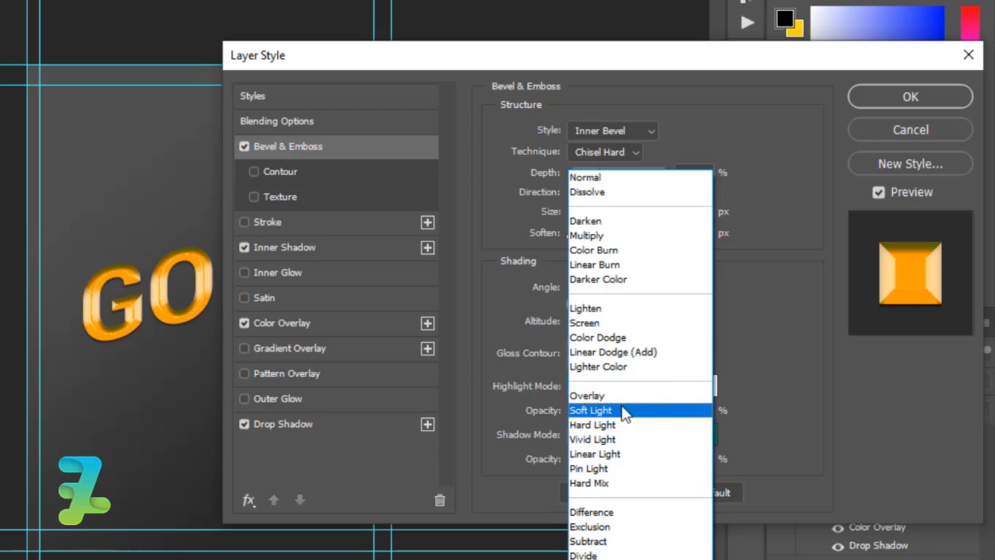
{"action": "left_click", "coordinate": [623, 352]}
{"action": "left_click", "coordinate": [636, 440]}
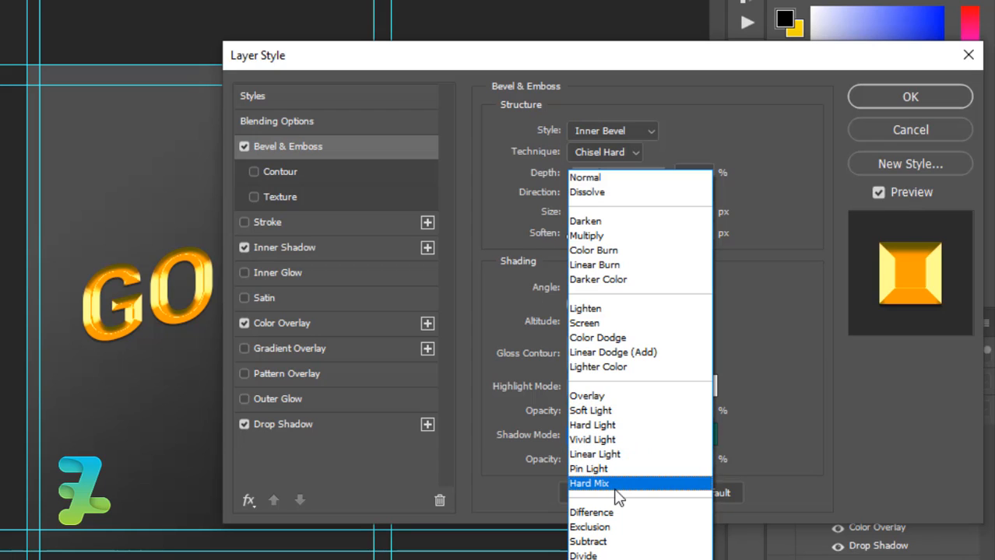
{"action": "left_click", "coordinate": [598, 236]}
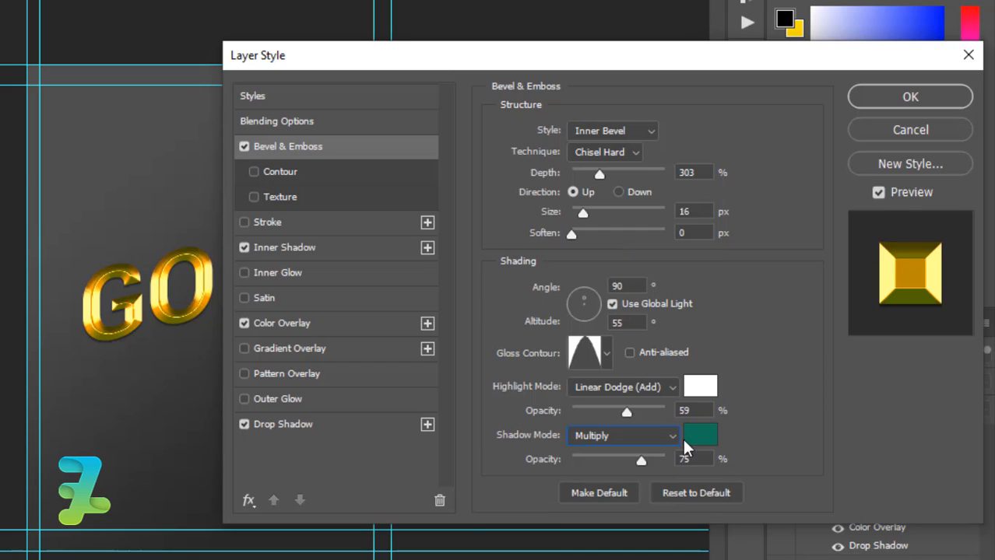
{"action": "left_click", "coordinate": [710, 436]}
{"action": "type", "text": "000000"}
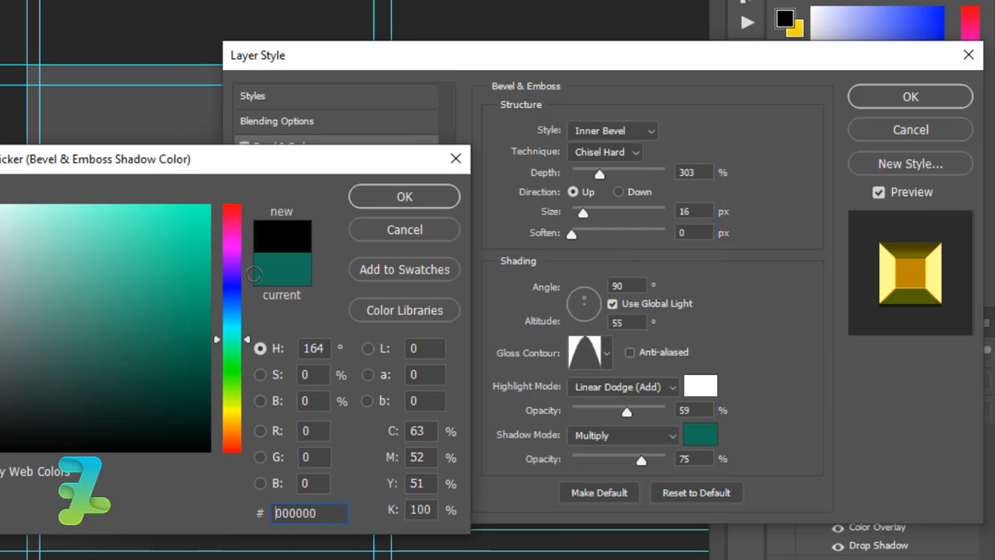
{"action": "left_click", "coordinate": [386, 200]}
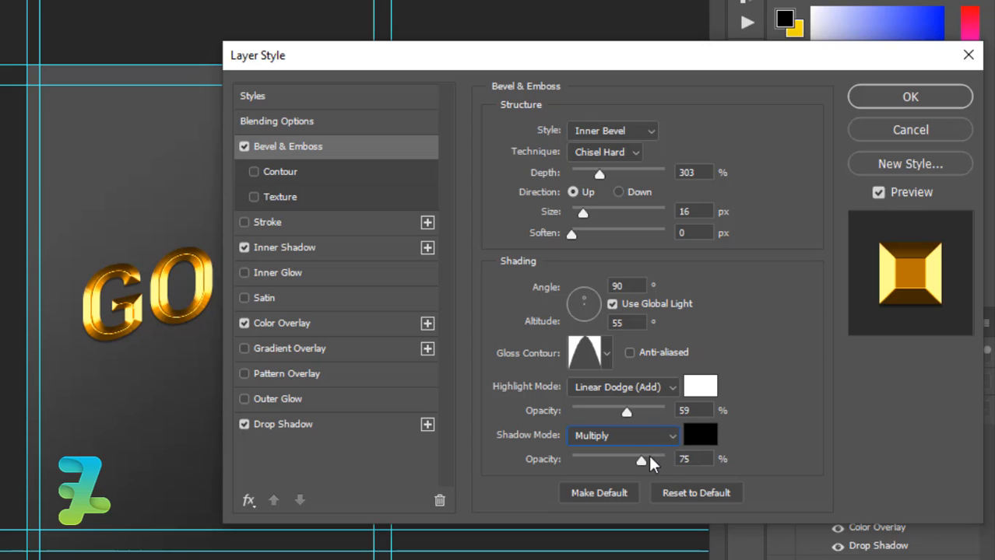
{"action": "left_click_drag", "start_coordinate": [638, 463], "coordinate": [628, 462]}
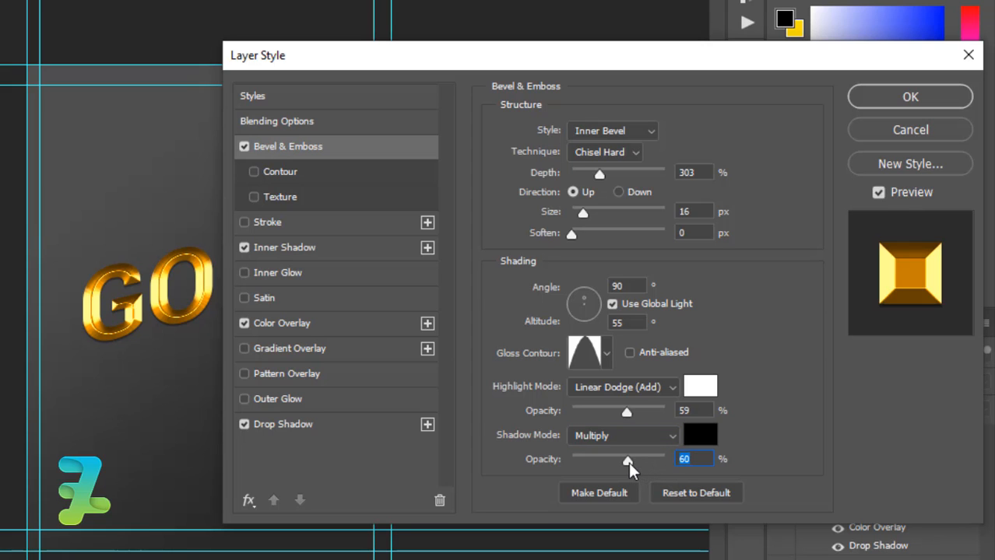
{"action": "left_click_drag", "start_coordinate": [446, 68], "coordinate": [326, 45]}
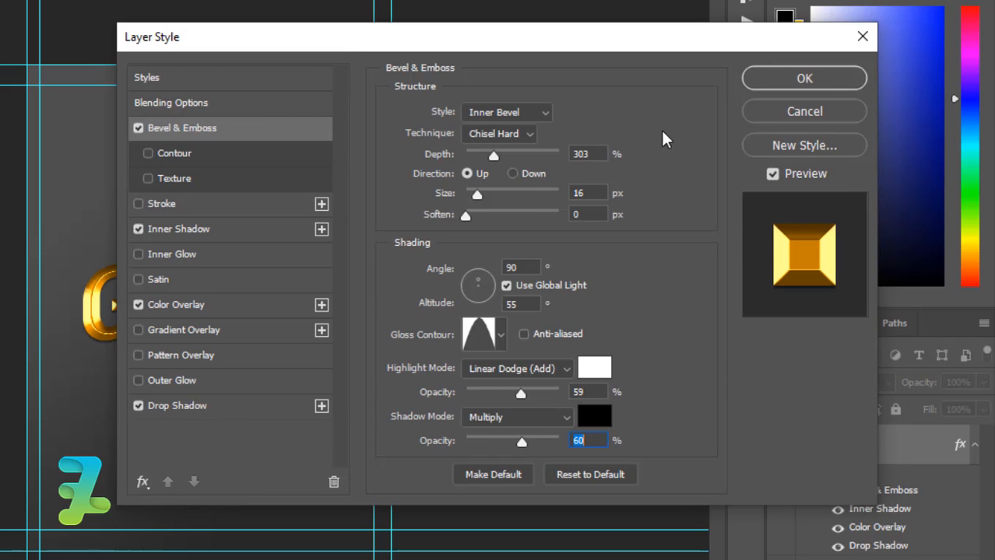
{"action": "left_click", "coordinate": [790, 77]}
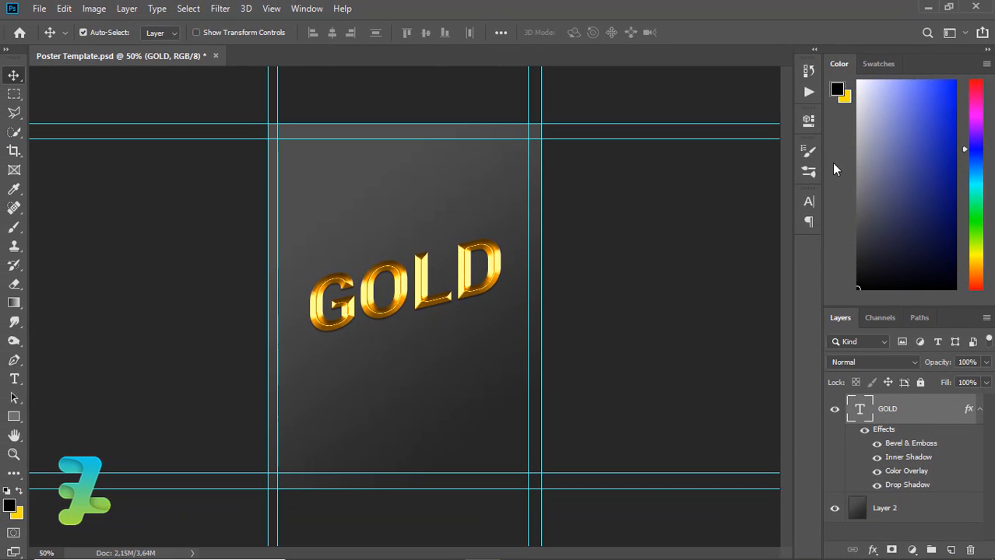
- Duplicate the GOLD text layer, place the copy directly below the original and change its text to SILVER
{"action": "key", "text": "ctrl+j"}
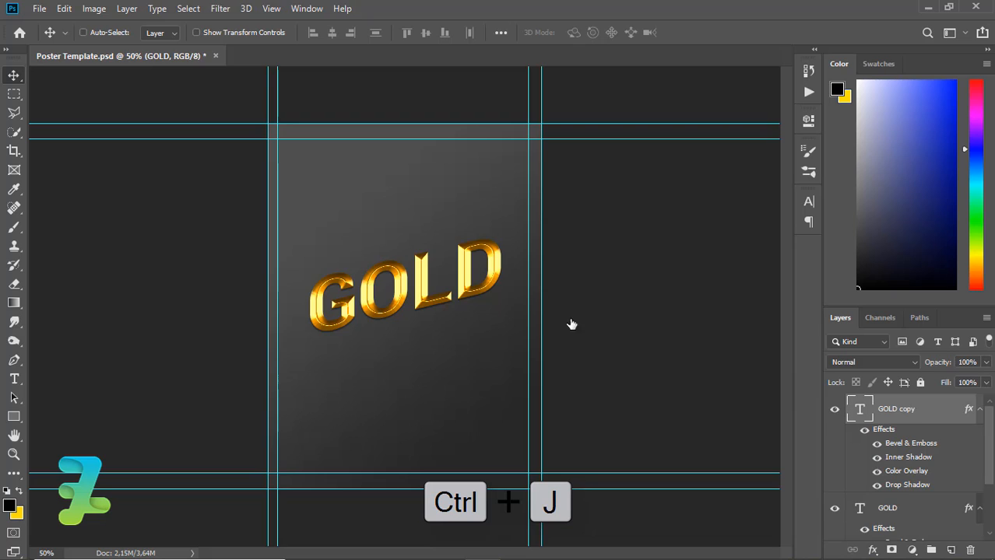
{"action": "left_click_drag", "start_coordinate": [487, 276], "coordinate": [491, 362]}
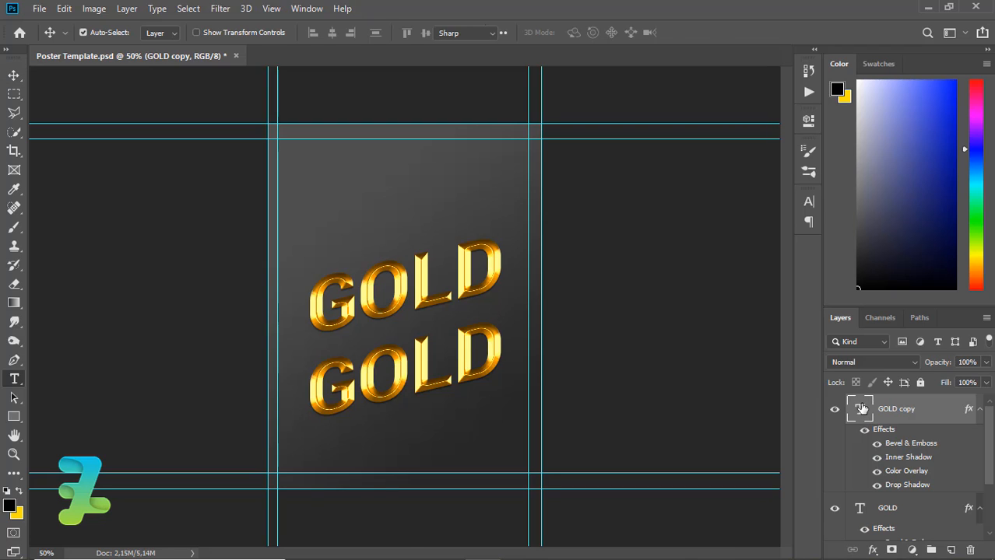
{"action": "double_click", "coordinate": [860, 408]}
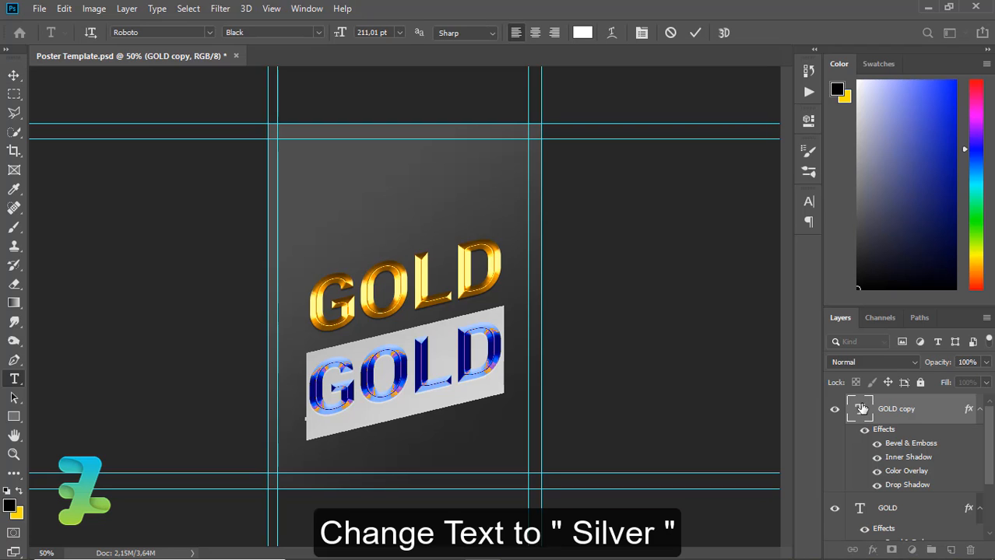
{"action": "type", "text": "SILVER"}
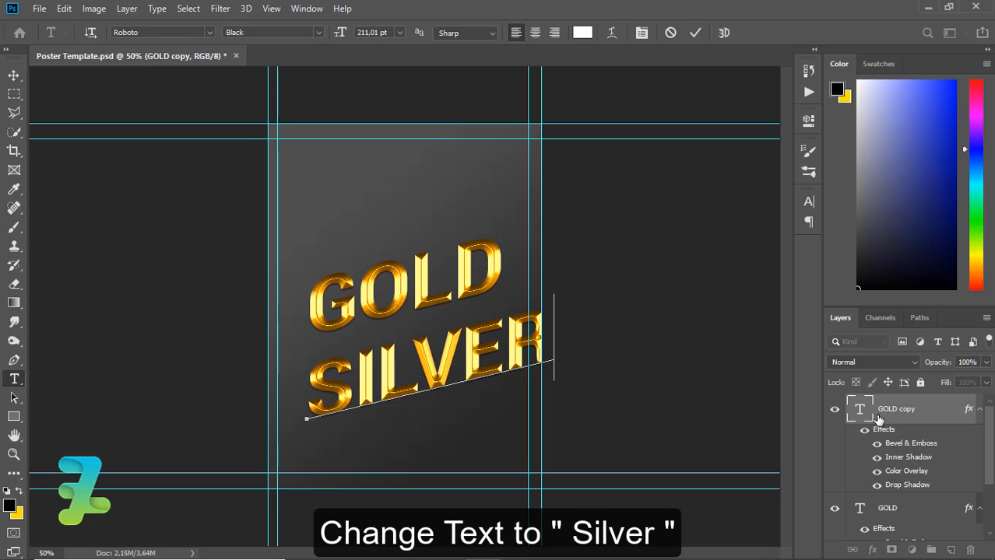
{"action": "key", "text": "ctrl+Return"}
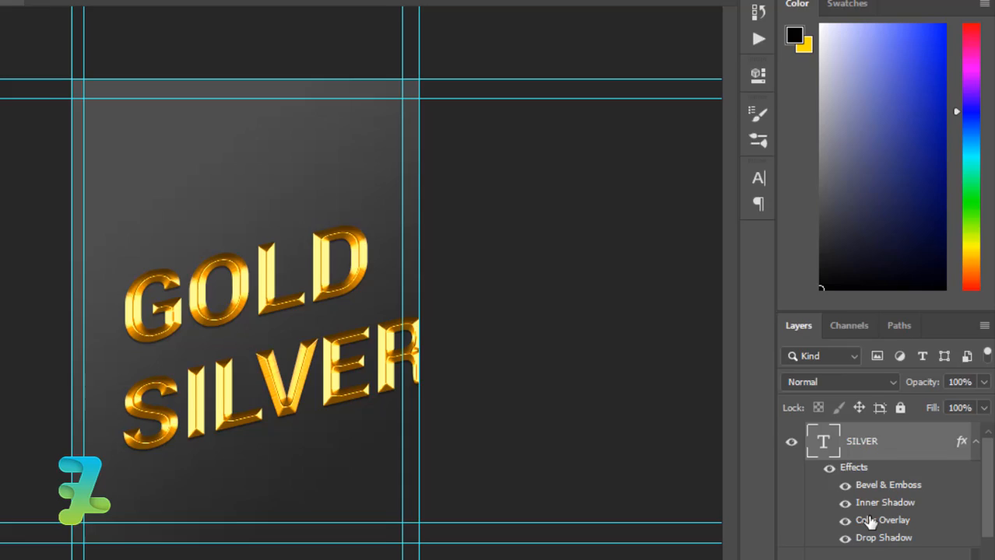
- Change the SILVER layer's colour overlay to light grey d3d3d3
{"action": "double_click", "coordinate": [897, 471]}
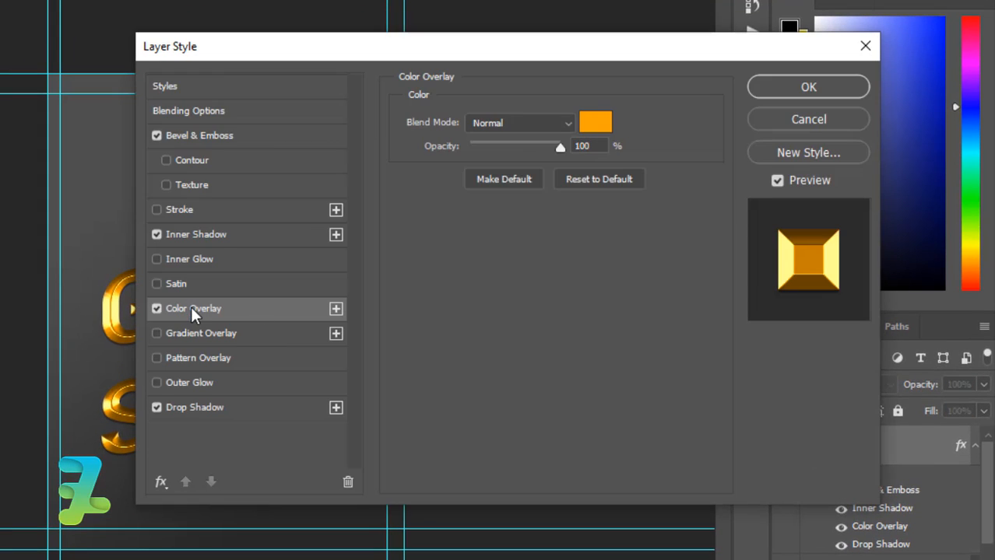
{"action": "left_click", "coordinate": [598, 124]}
{"action": "left_click_drag", "start_coordinate": [41, 305], "coordinate": [30, 264]}
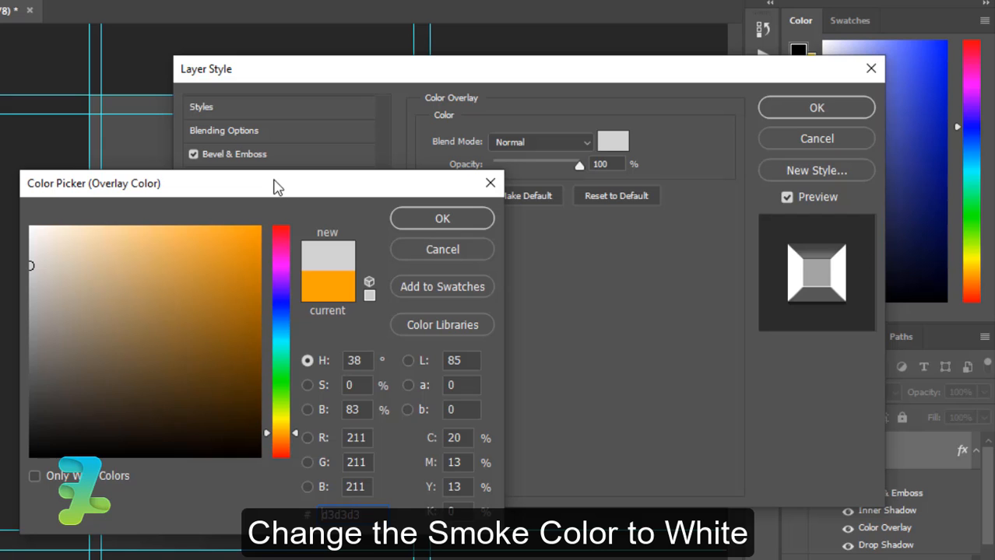
{"action": "left_click_drag", "start_coordinate": [278, 186], "coordinate": [568, 133]}
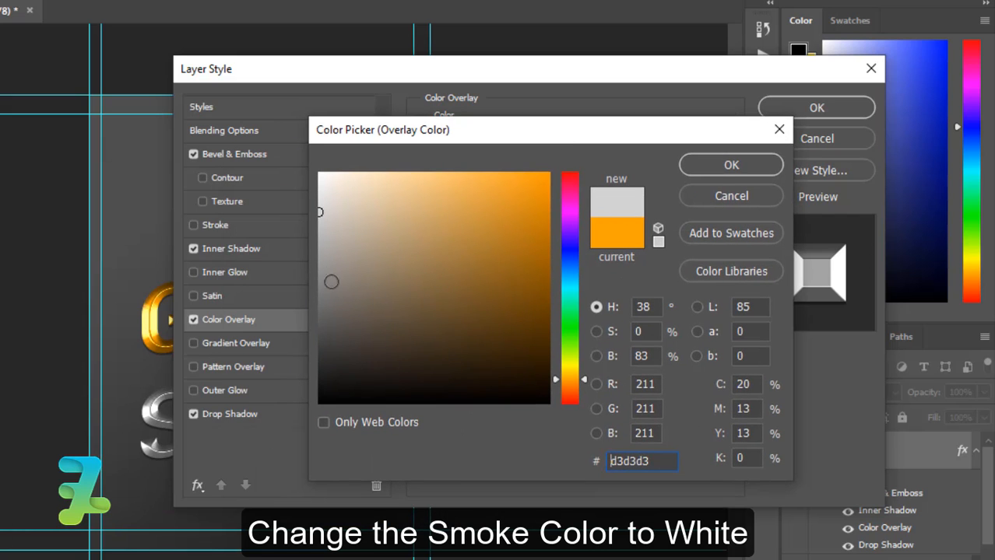
{"action": "left_click", "coordinate": [730, 165]}
{"action": "left_click", "coordinate": [816, 107]}
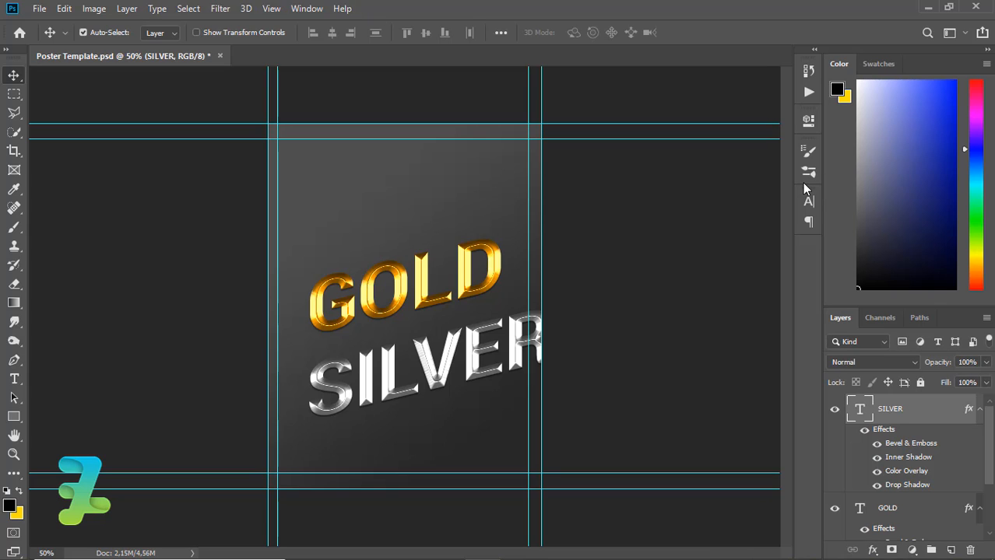
- Group the SILVER and GOLD layers and centre the group horizontally and vertically on the canvas
{"action": "left_click", "coordinate": [882, 510], "text": "shift"}
{"action": "key", "text": "ctrl+g"}
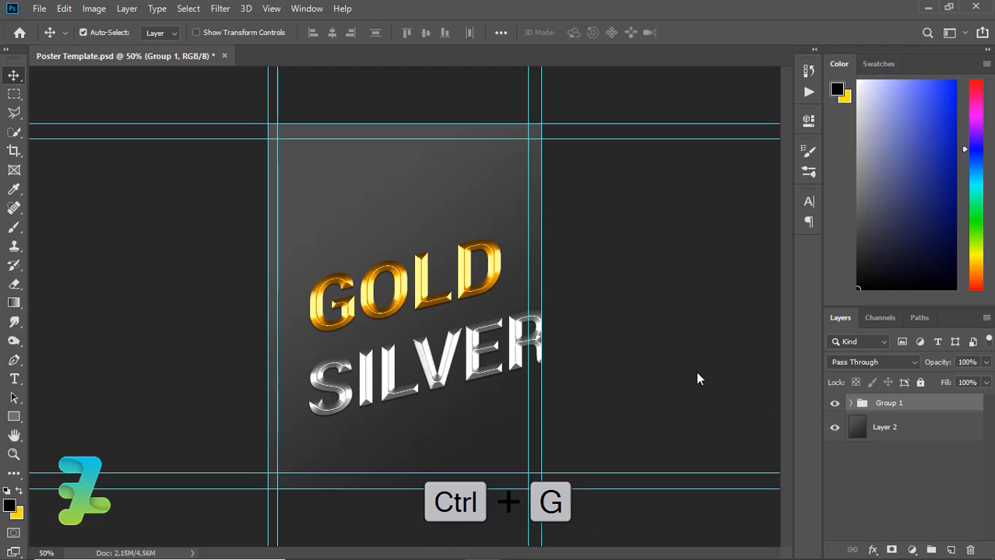
{"action": "key", "text": "ctrl+a"}
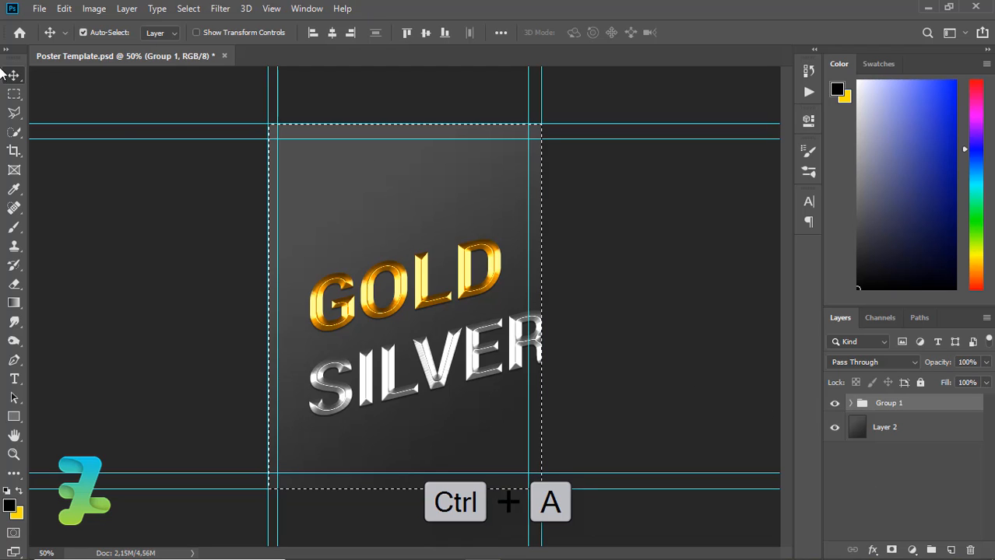
{"action": "left_click", "coordinate": [331, 32]}
{"action": "left_click", "coordinate": [426, 32]}
{"action": "key", "text": "ctrl"}
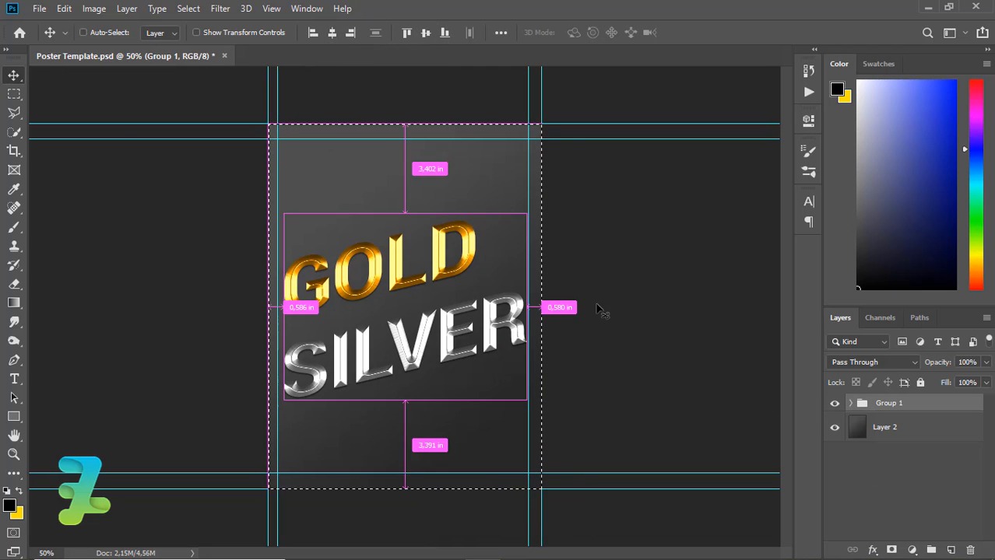
{"action": "key", "text": "ctrl+d"}
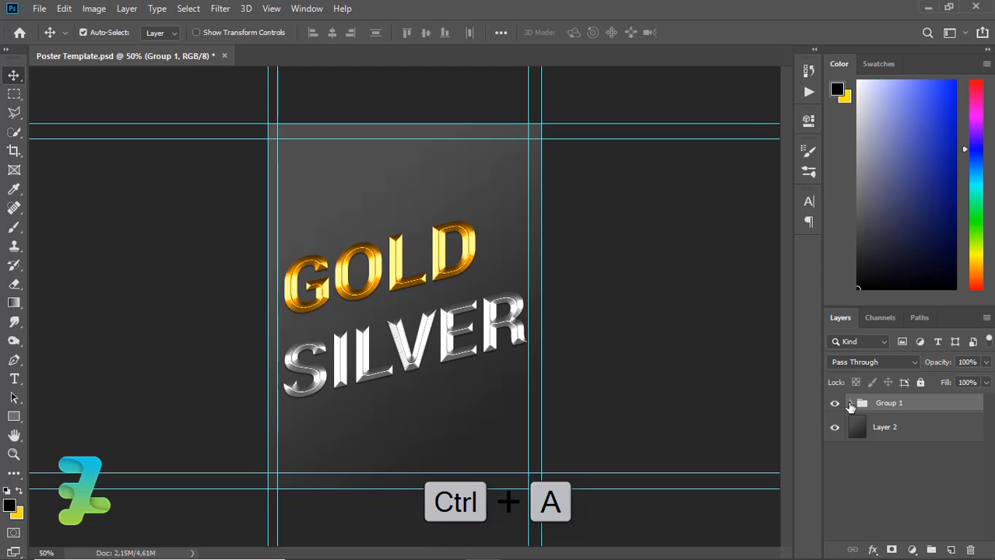
- Centre the GOLD text horizontally on the canvas within the group and move it down close against the SILVER text
{"action": "left_click", "coordinate": [851, 404]}
{"action": "left_click", "coordinate": [945, 446]}
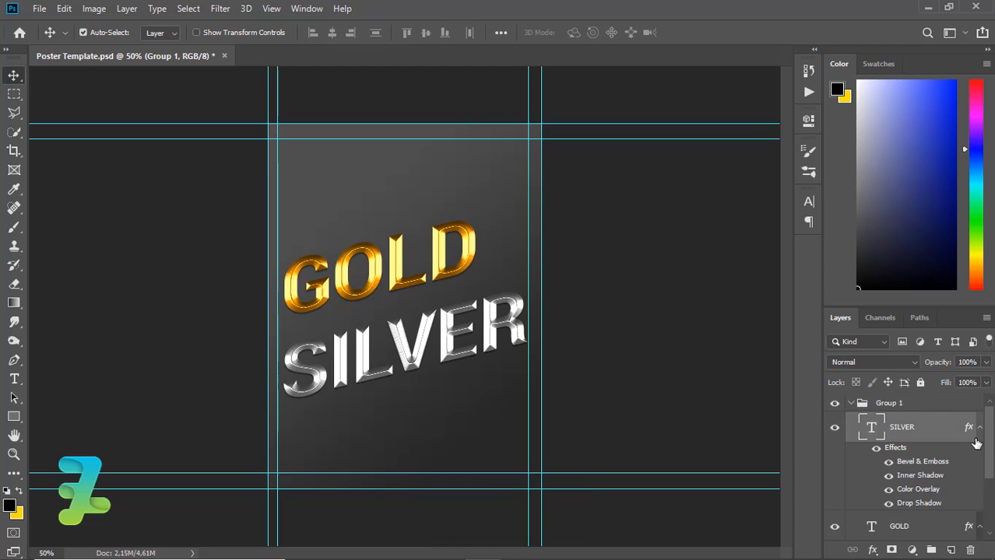
{"action": "scroll", "coordinate": [945, 446], "scroll_direction": "down", "scroll_amount": 2}
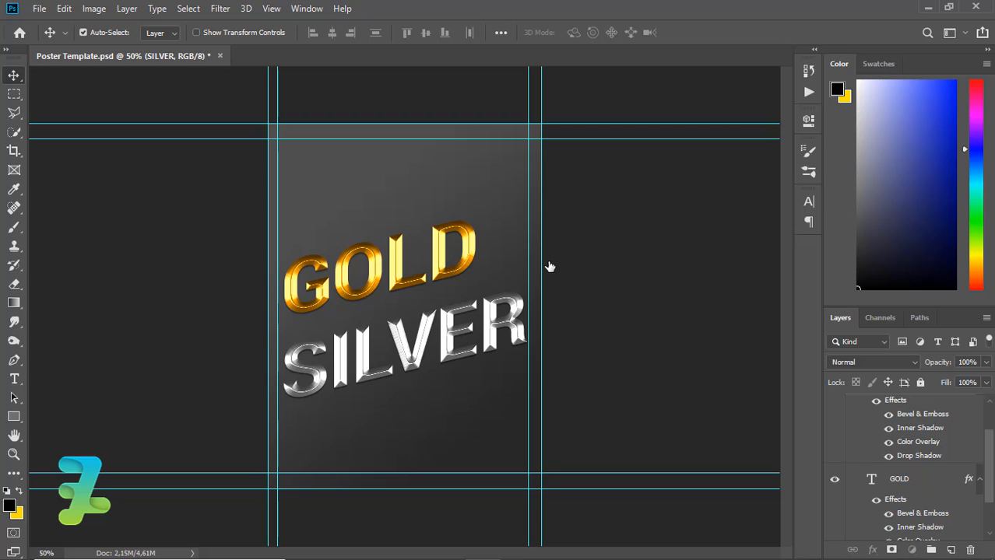
{"action": "key", "text": "alt+bracketleft"}
{"action": "key", "text": "ctrl+a"}
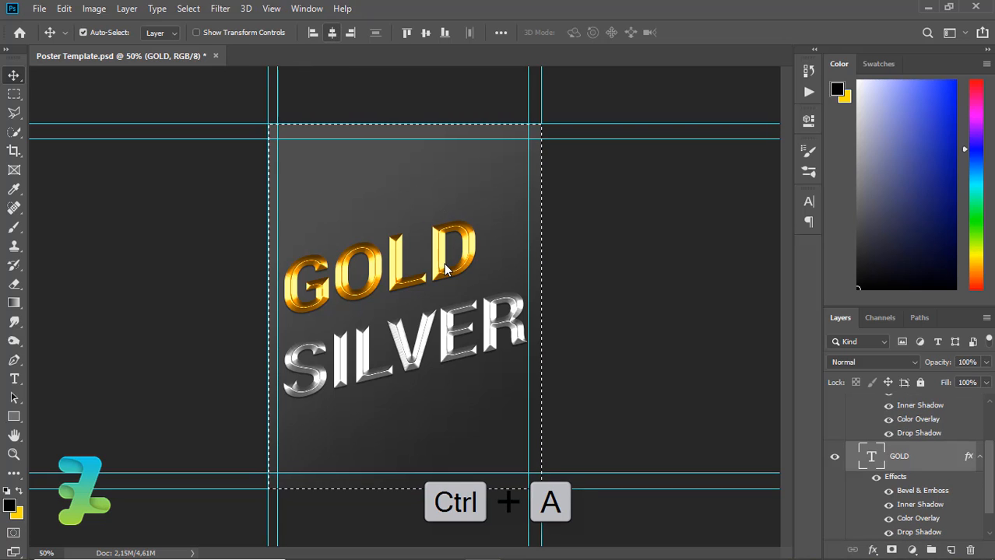
{"action": "key", "text": "ctrl+d"}
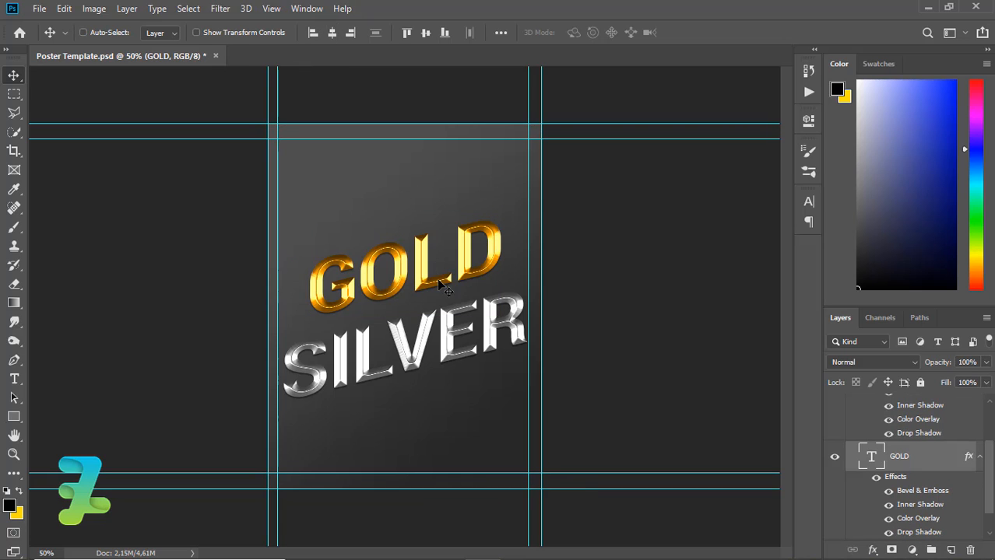
{"action": "left_click_drag", "start_coordinate": [433, 285], "coordinate": [433, 313]}
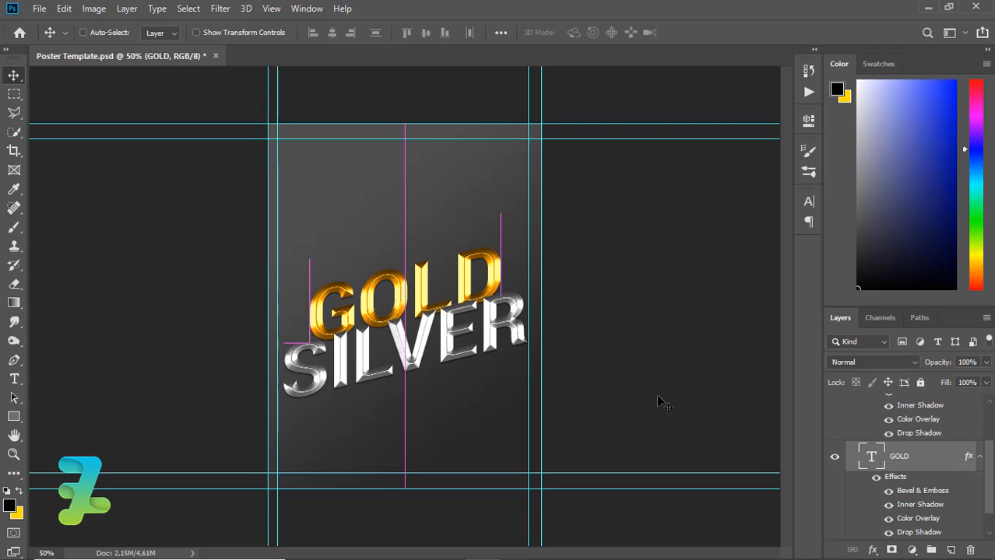
- Move the GOLD and SILVER text layers out of Group 1 and delete the empty group
{"action": "left_click_drag", "start_coordinate": [876, 460], "coordinate": [882, 386]}
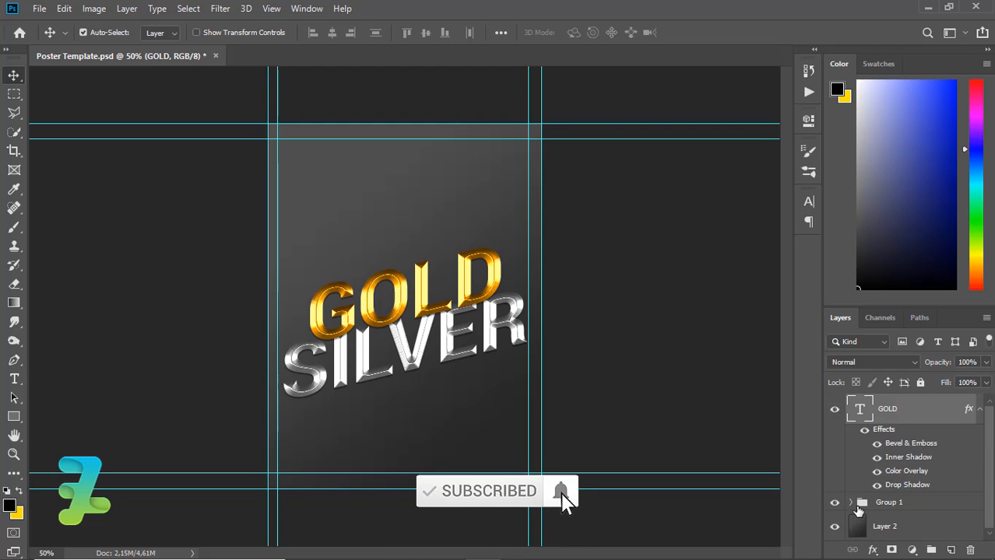
{"action": "left_click_drag", "start_coordinate": [870, 527], "coordinate": [871, 483]}
{"action": "left_click_drag", "start_coordinate": [986, 491], "coordinate": [990, 523]}
{"action": "left_click", "coordinate": [915, 511]}
{"action": "key", "text": "Delete"}
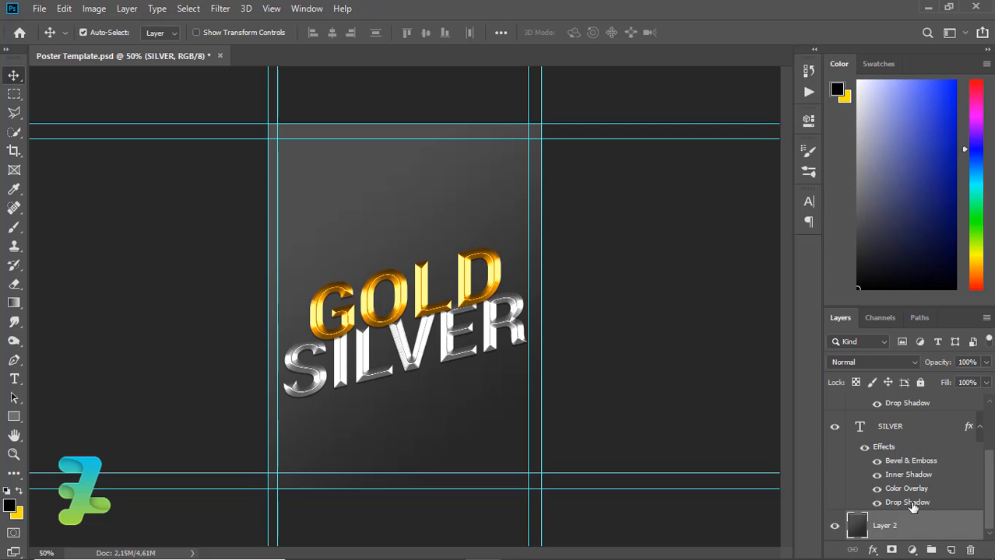
- Nudge the GOLD text slightly down onto SILVER and convert its layer to a smart object
{"action": "scroll", "coordinate": [910, 451], "scroll_direction": "up", "scroll_amount": 3}
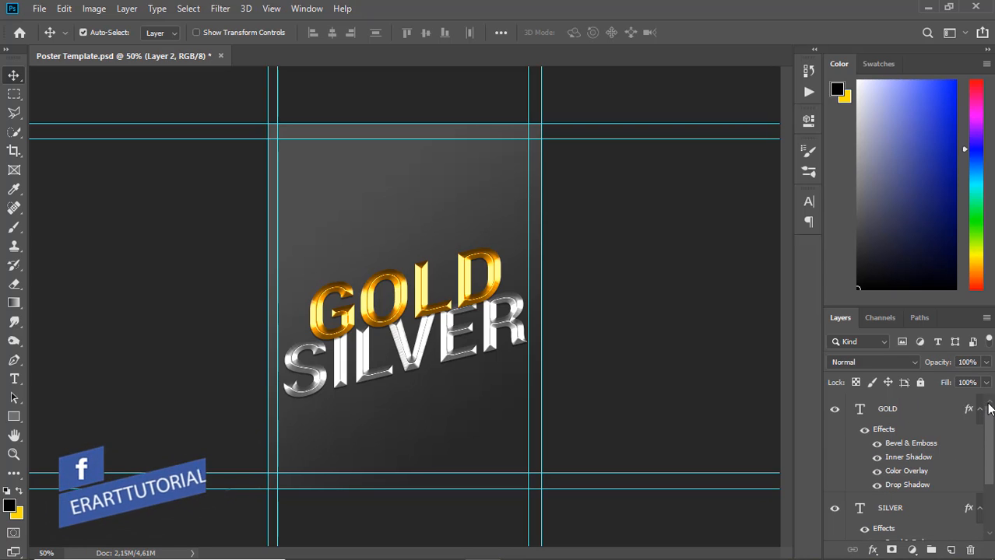
{"action": "left_click", "coordinate": [861, 410]}
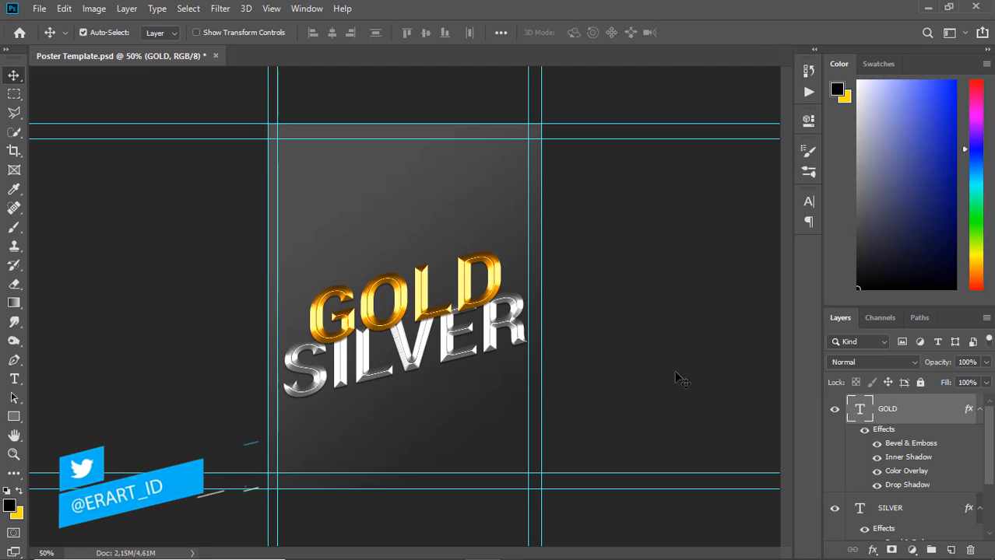
{"action": "right_click", "coordinate": [923, 411]}
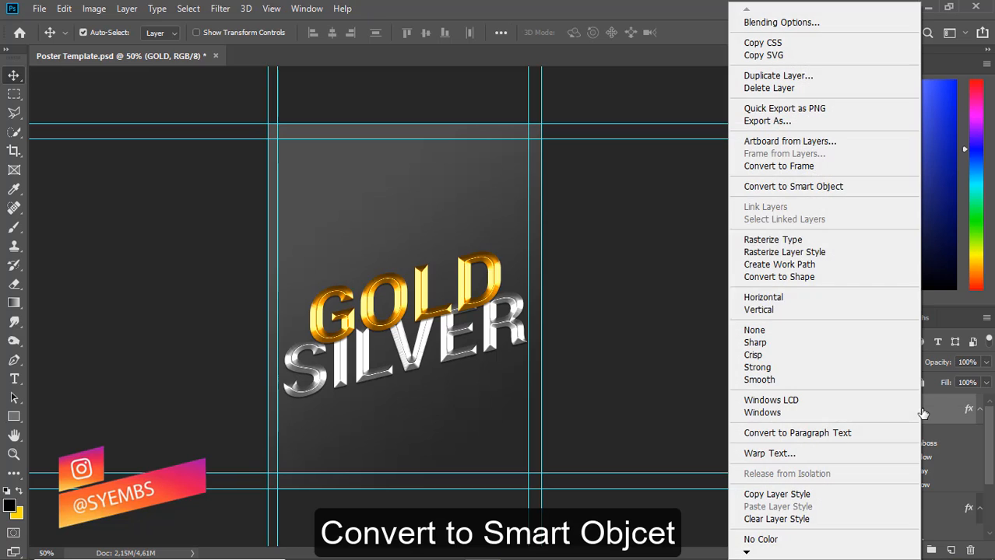
{"action": "left_click", "coordinate": [819, 186]}
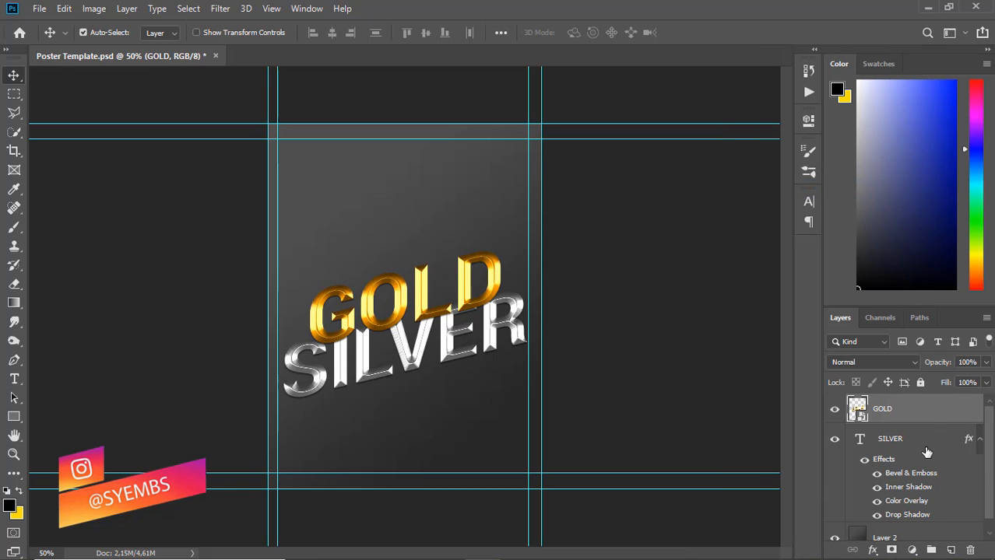
- Copy the SILVER layer's style and convert the SILVER text layer to a smart object
{"action": "right_click", "coordinate": [928, 445]}
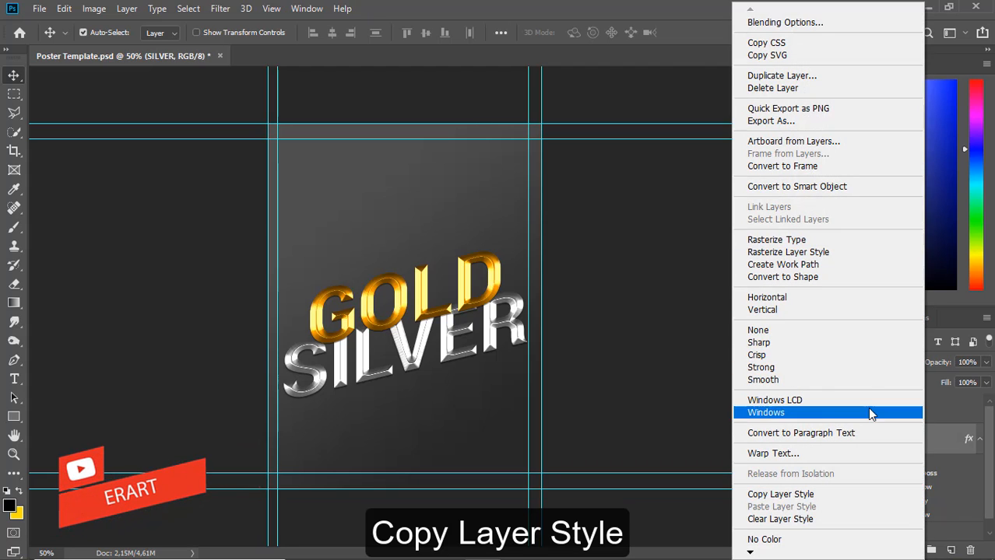
{"action": "left_click", "coordinate": [796, 496]}
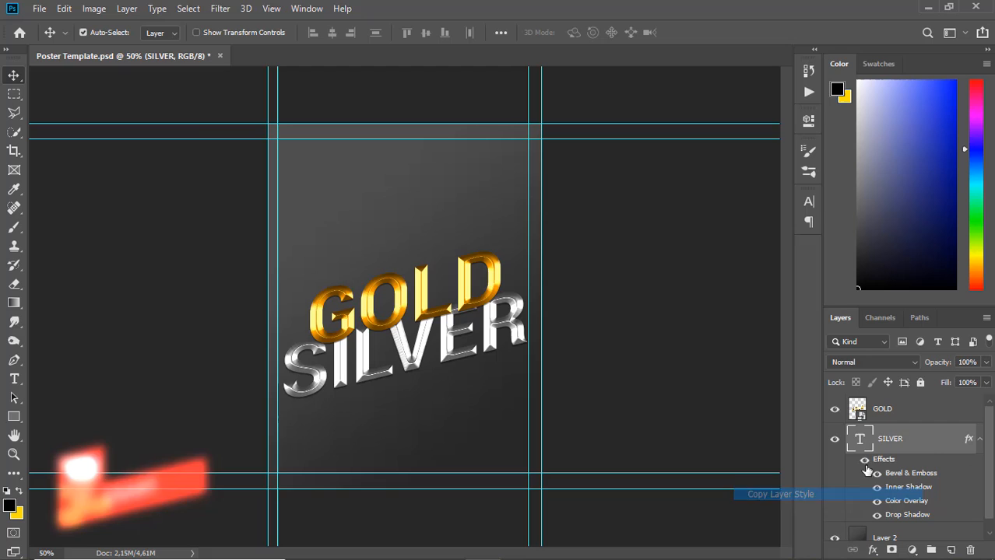
{"action": "right_click", "coordinate": [927, 442]}
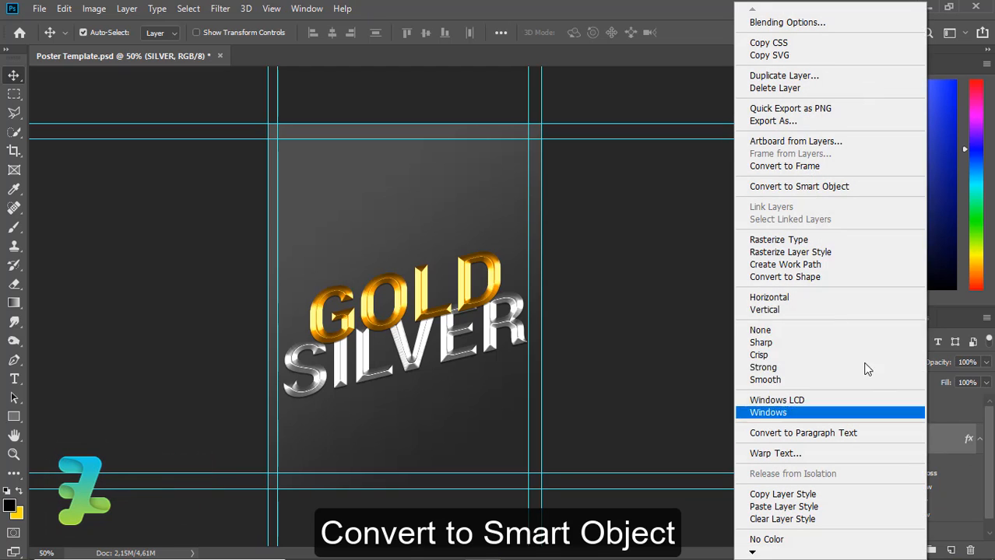
{"action": "left_click", "coordinate": [806, 187]}
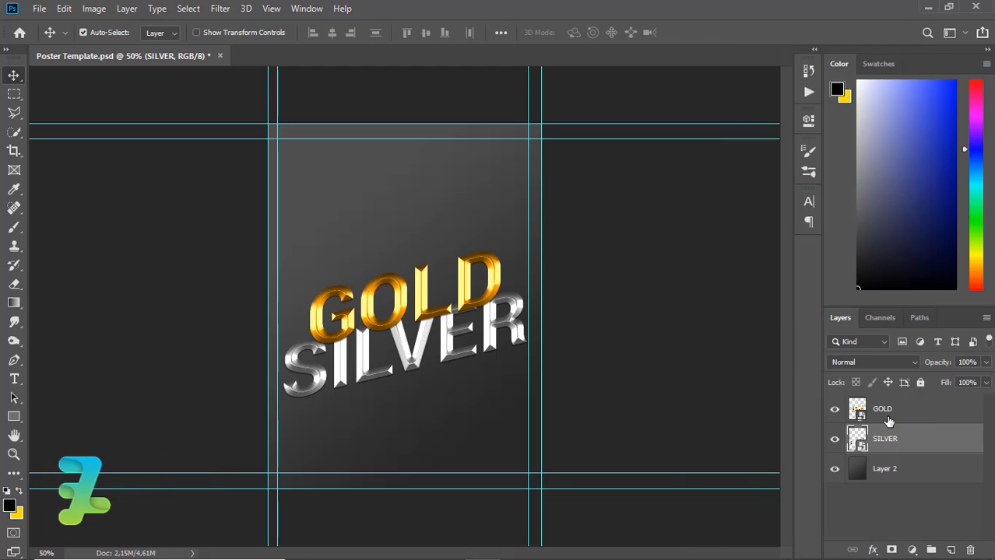
- Create a new layer directly above SILVER and clip it to the SILVER layer
{"action": "left_click", "coordinate": [913, 550]}
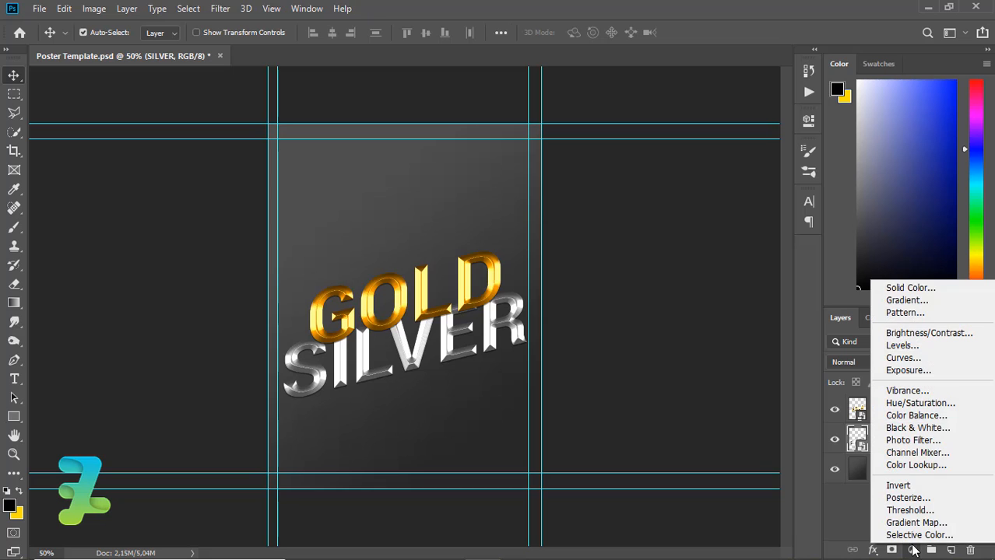
{"action": "left_click", "coordinate": [867, 514]}
{"action": "left_click", "coordinate": [950, 550]}
{"action": "right_click", "coordinate": [933, 438]}
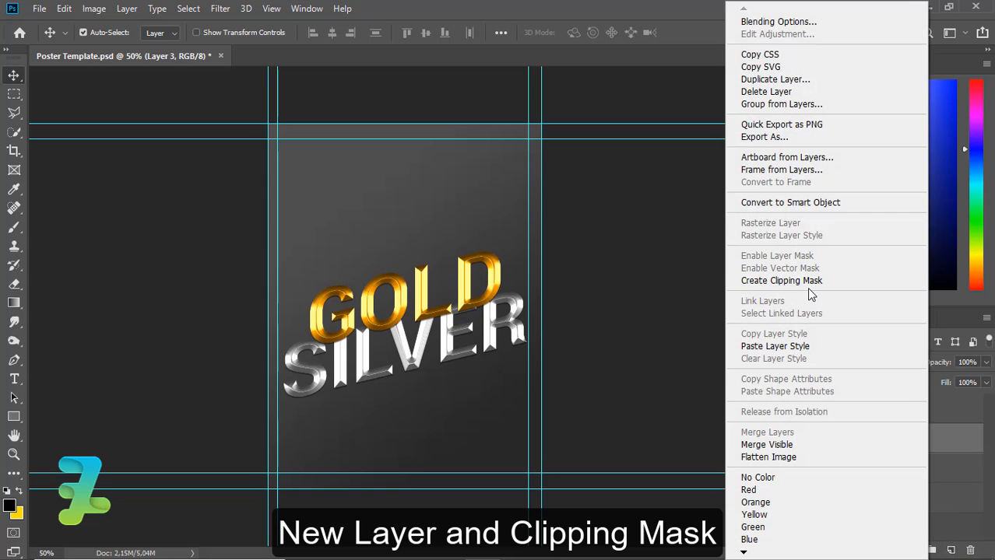
{"action": "left_click", "coordinate": [806, 282]}
- Try shading the SILVER letters beneath GOLD with a soft black 300 px brush on the clipped layer, and delete that layer
{"action": "key", "text": "b"}
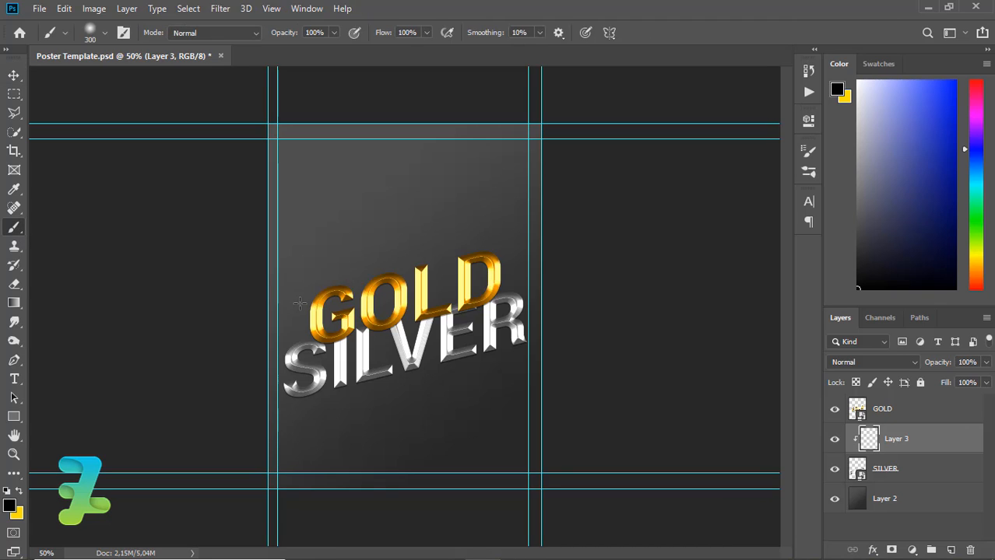
{"action": "left_click_drag", "start_coordinate": [326, 312], "coordinate": [333, 321]}
{"action": "key", "text": "ctrl+z"}
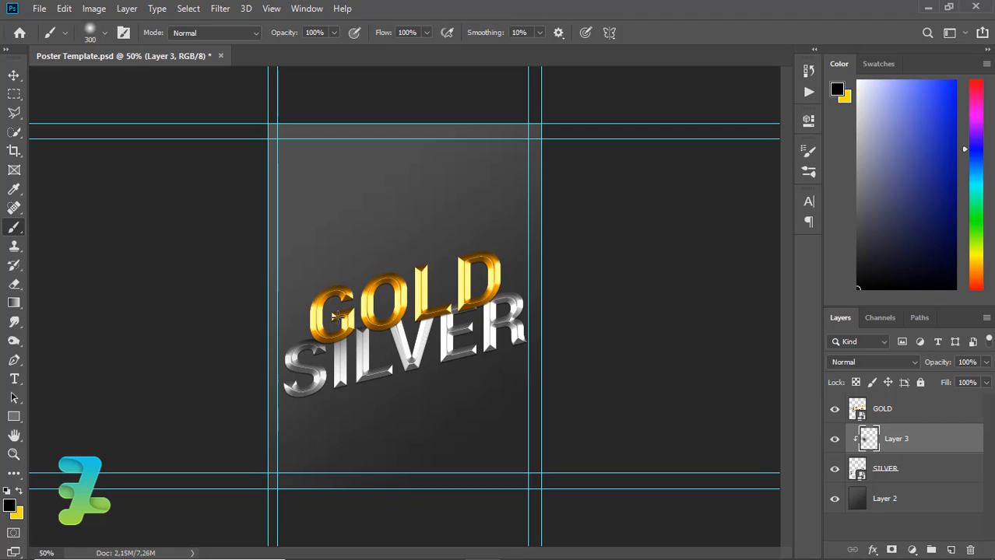
{"action": "left_click", "coordinate": [353, 317]}
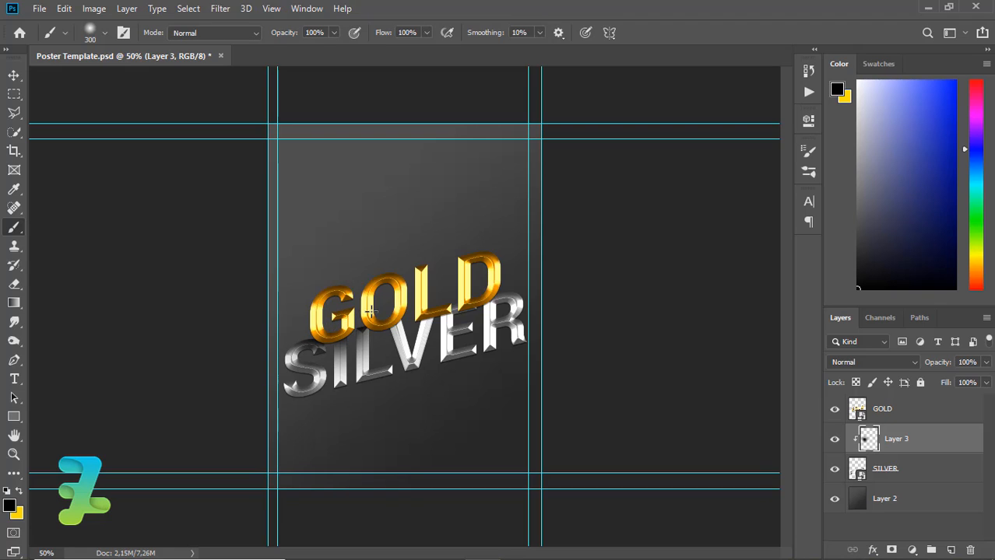
{"action": "left_click", "coordinate": [370, 310]}
{"action": "key", "text": "ctrl+z"}
{"action": "left_click", "coordinate": [415, 308]}
{"action": "left_click", "coordinate": [502, 288]}
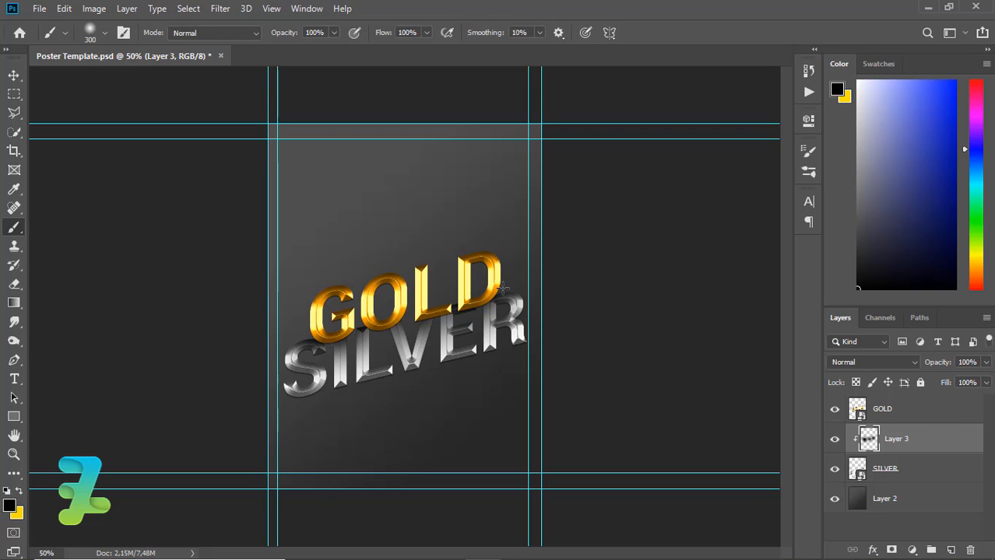
{"action": "key", "text": "Delete"}
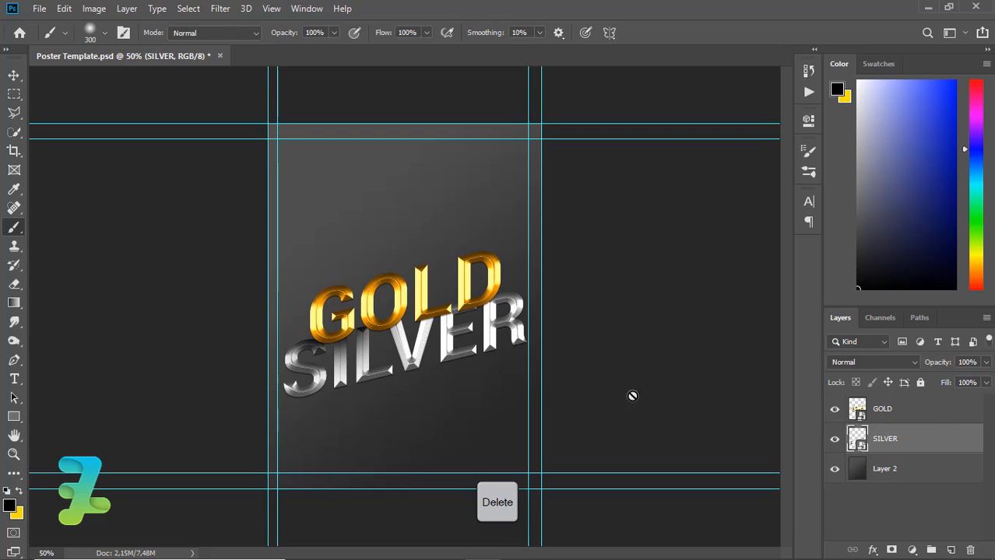
- Add a drop shadow to the GOLD layer with a size of 27 px and no pattern overlay
{"action": "left_click", "coordinate": [941, 406]}
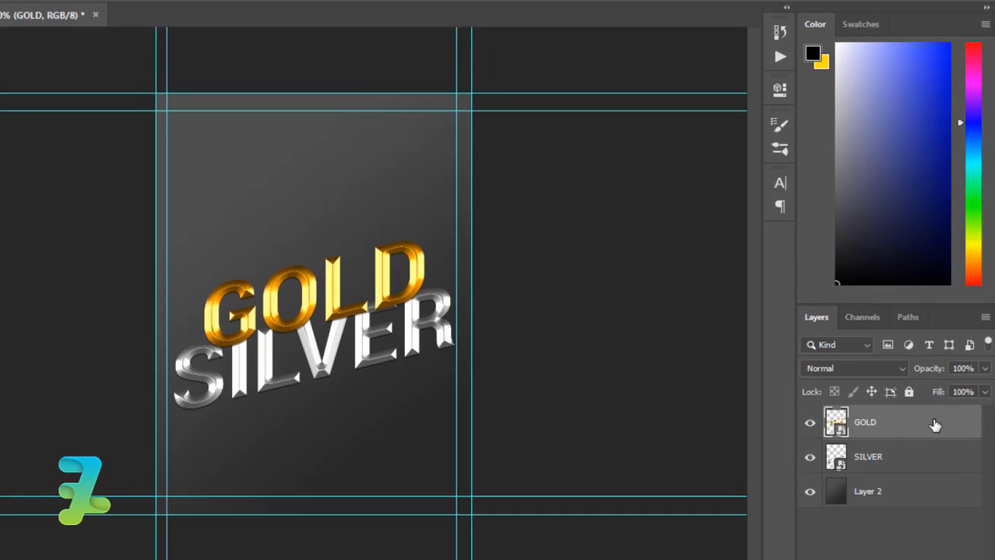
{"action": "double_click", "coordinate": [942, 410]}
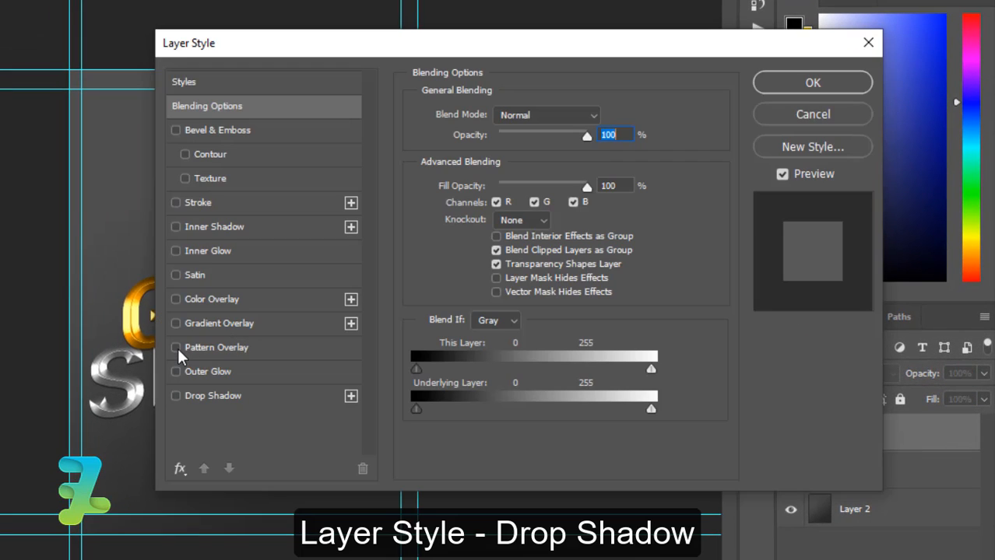
{"action": "left_click", "coordinate": [178, 348]}
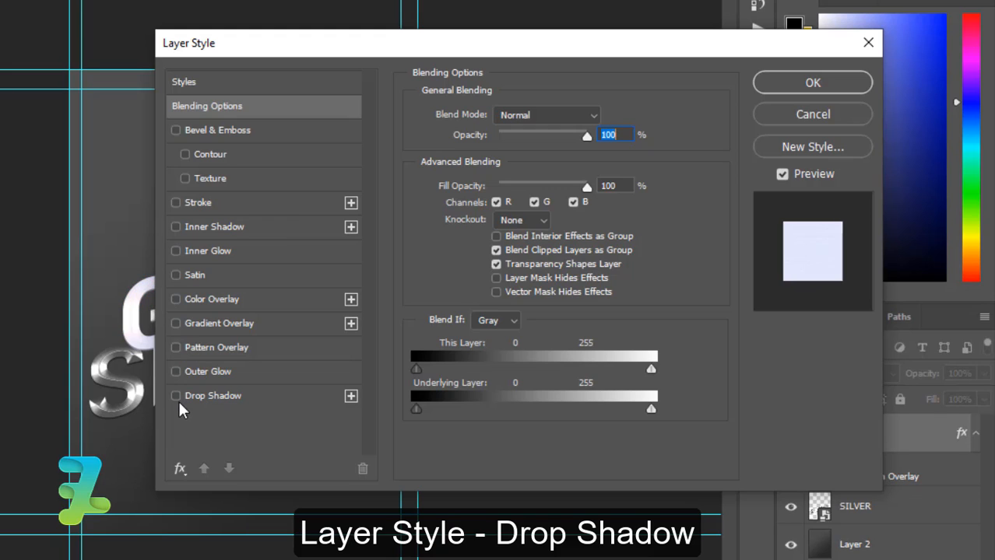
{"action": "left_click", "coordinate": [176, 396]}
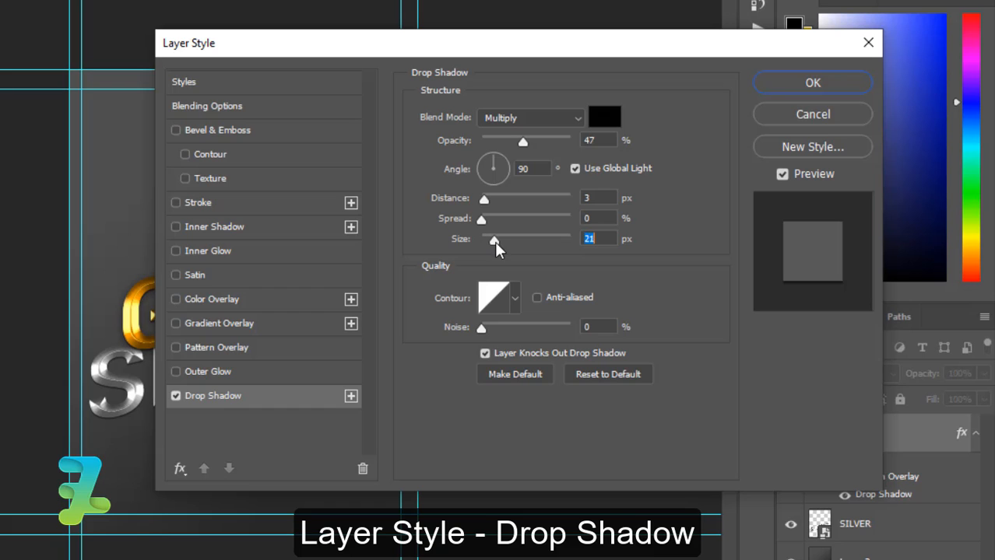
{"action": "left_click_drag", "start_coordinate": [494, 243], "coordinate": [504, 242]}
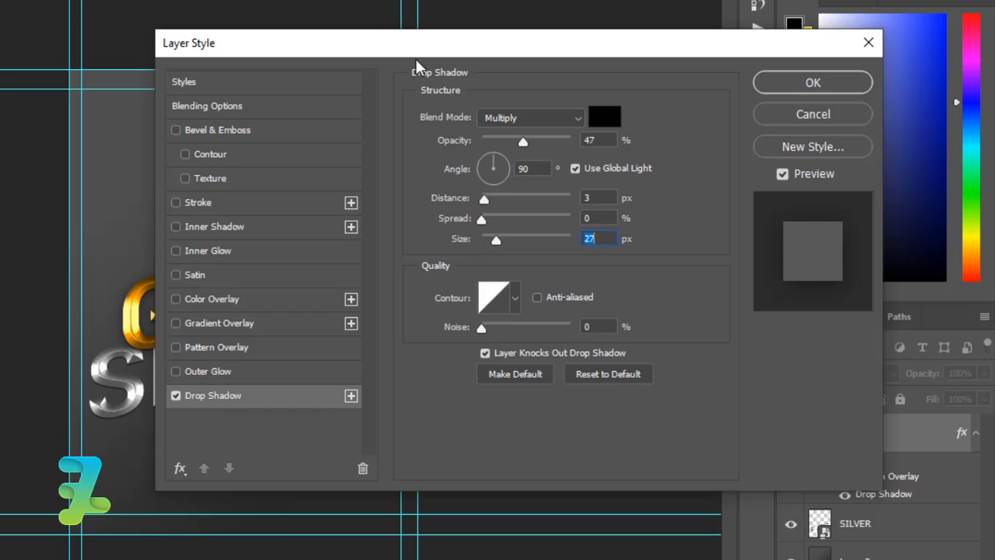
- Set the GOLD drop shadow's angle to 52°, distance to 20 px and size to 18 px, and apply the style
{"action": "left_click_drag", "start_coordinate": [416, 62], "coordinate": [600, 68]}
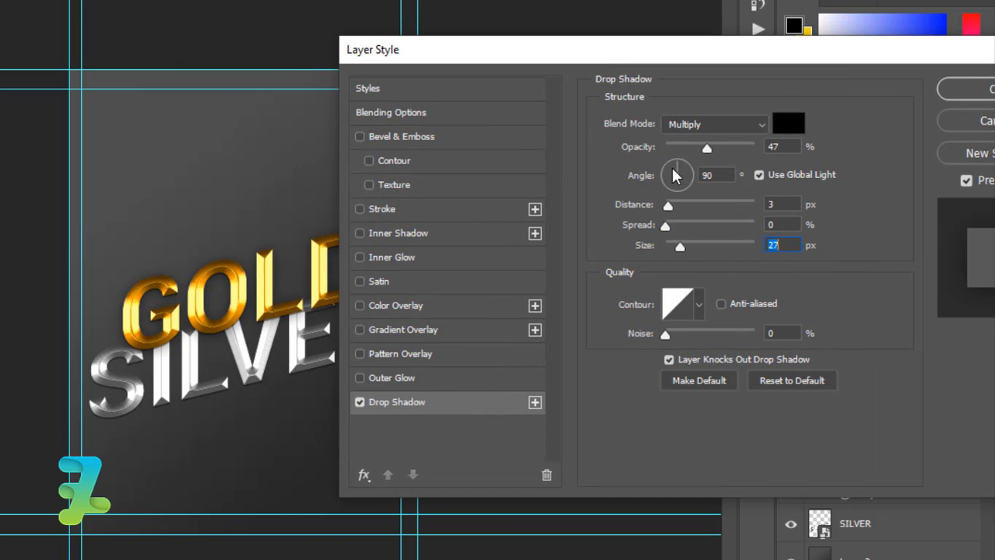
{"action": "left_click_drag", "start_coordinate": [651, 186], "coordinate": [651, 186]}
{"action": "mouse_move", "coordinate": [665, 210]}
{"action": "left_mouse_down"}
{"action": "mouse_move", "coordinate": [686, 210]}
{"action": "mouse_move", "coordinate": [677, 210]}
{"action": "left_mouse_up"}
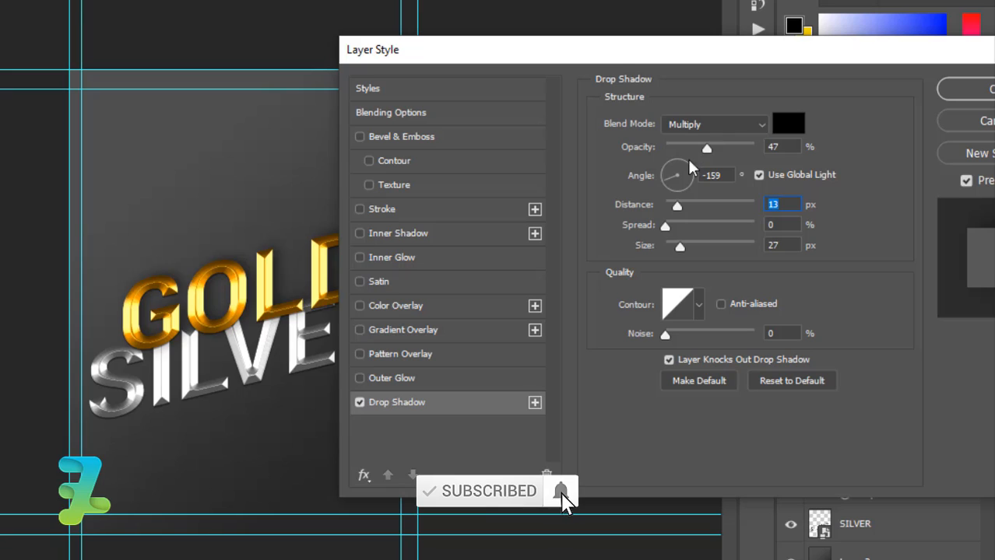
{"action": "left_click", "coordinate": [690, 187]}
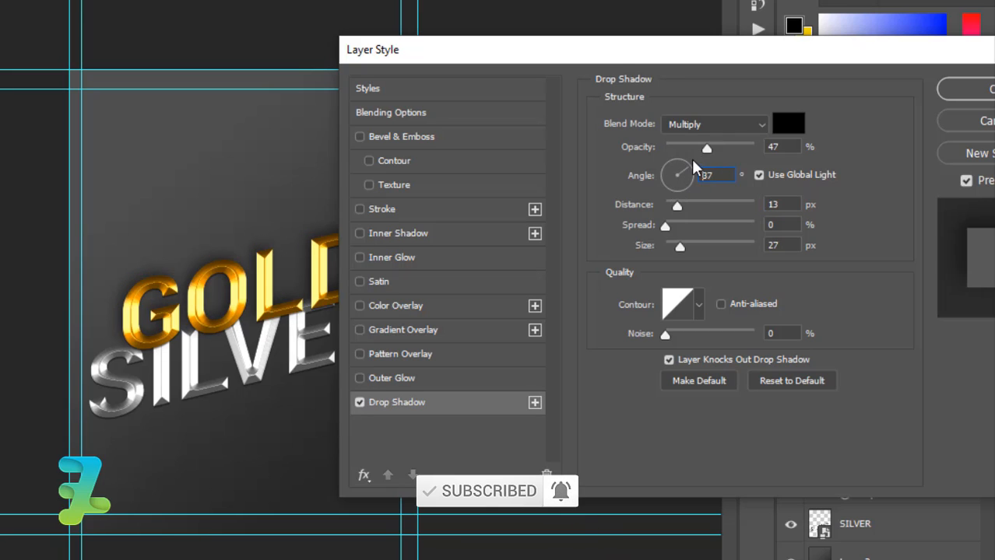
{"action": "left_click", "coordinate": [692, 154]}
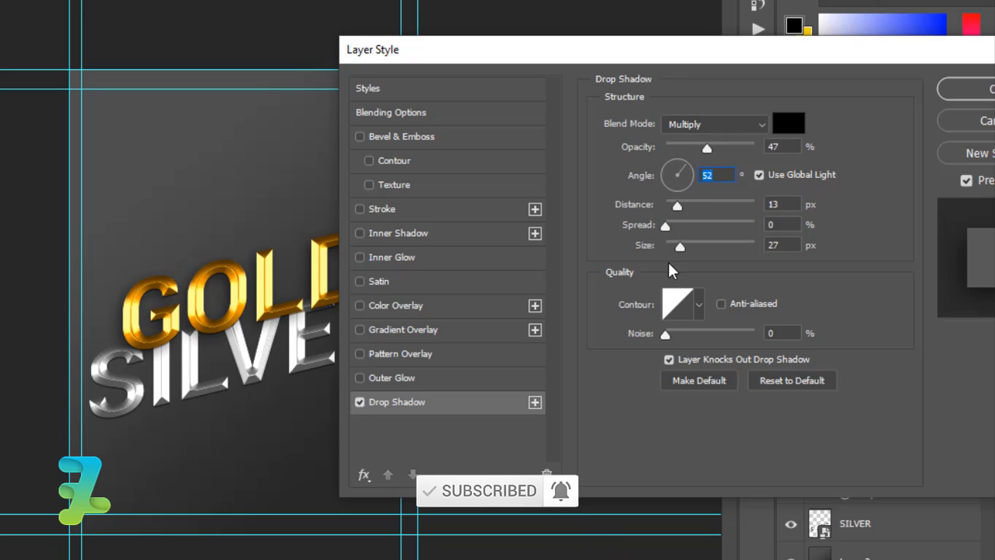
{"action": "left_click", "coordinate": [692, 206]}
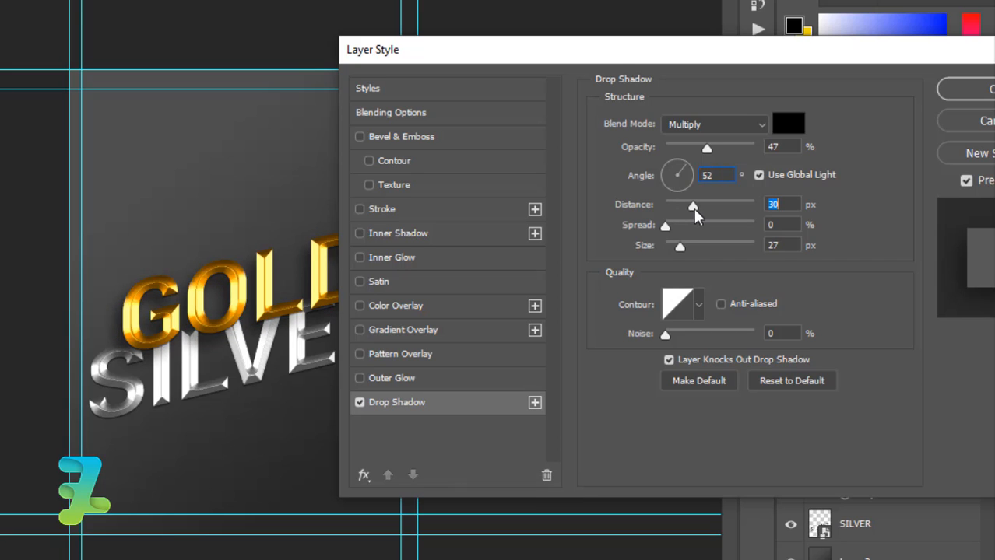
{"action": "left_click_drag", "start_coordinate": [694, 209], "coordinate": [683, 210]}
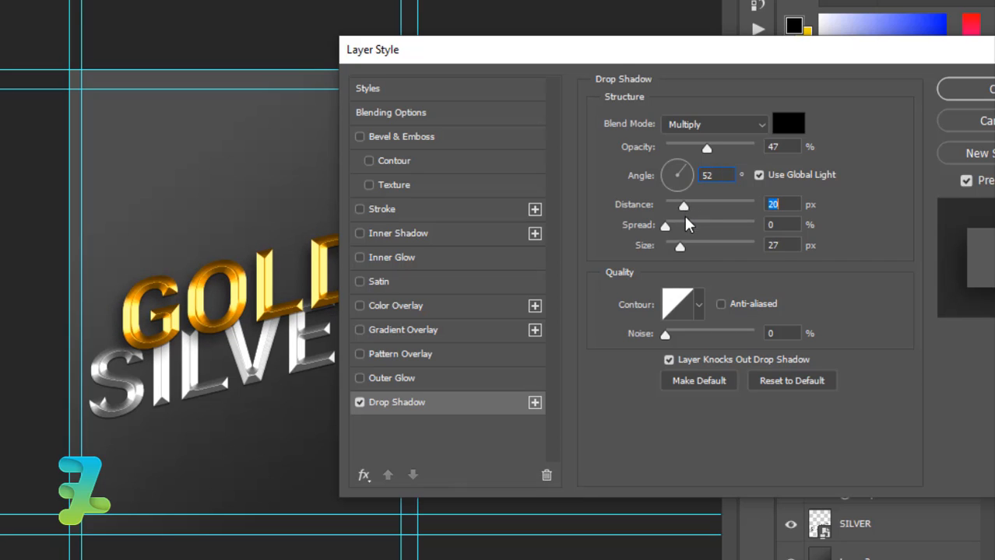
{"action": "mouse_move", "coordinate": [677, 248]}
{"action": "left_mouse_down"}
{"action": "mouse_move", "coordinate": [695, 252]}
{"action": "mouse_move", "coordinate": [677, 249]}
{"action": "left_mouse_up"}
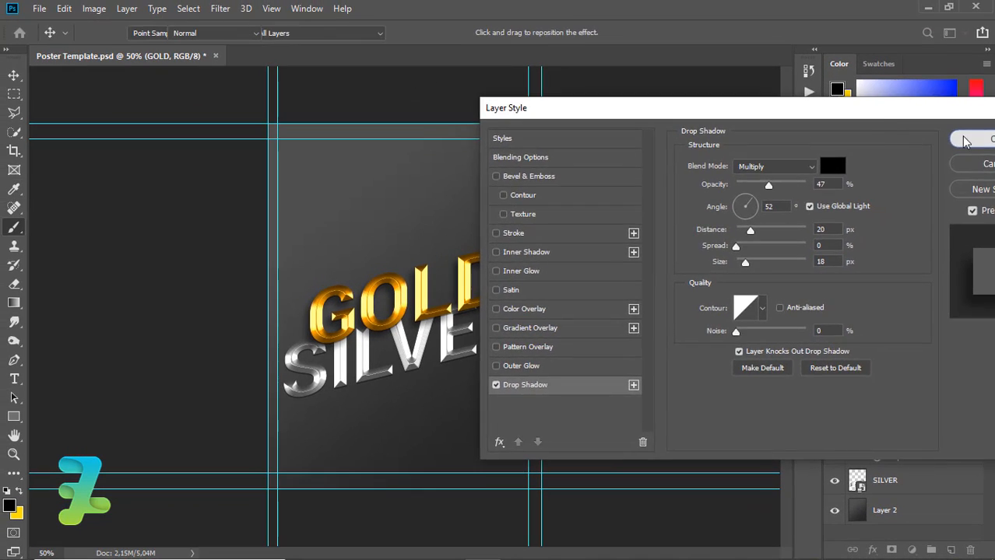
{"action": "left_click", "coordinate": [962, 126]}
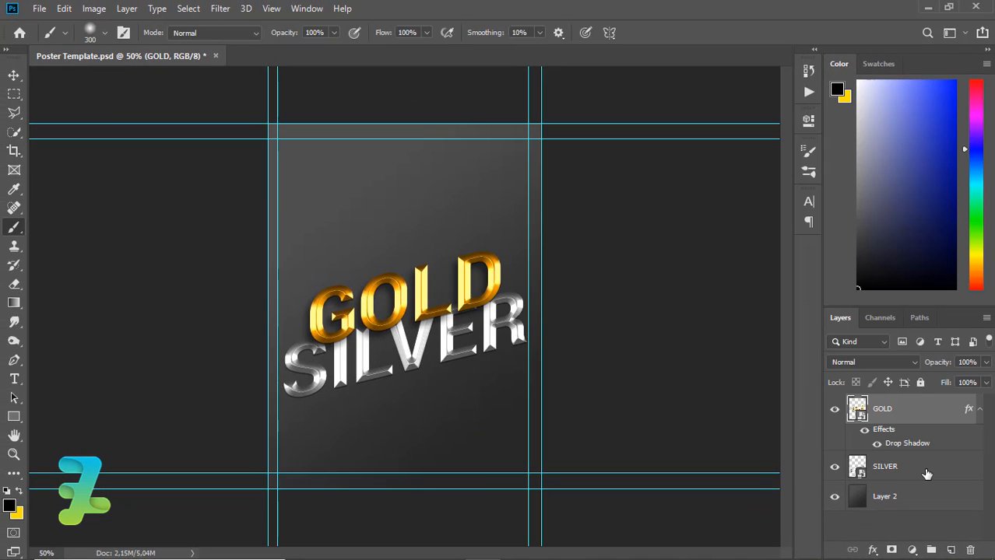
- Add a drop shadow to the SILVER layer with its default settings and apply the style
{"action": "left_click", "coordinate": [919, 502]}
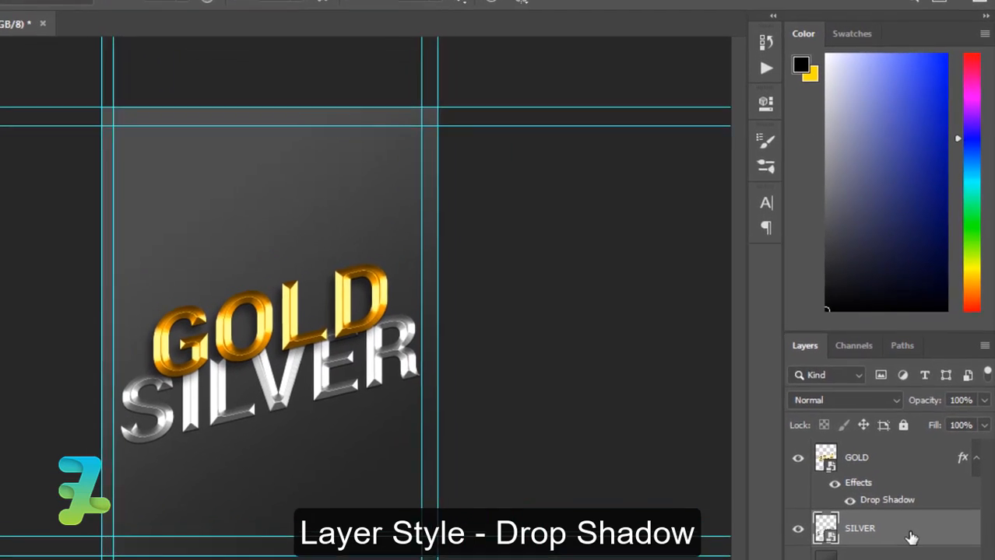
{"action": "double_click", "coordinate": [926, 474]}
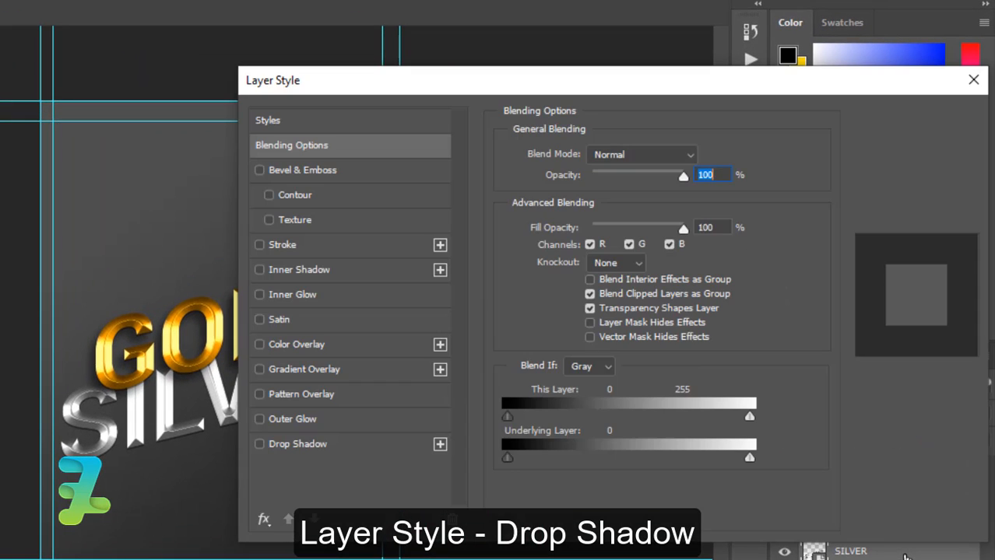
{"action": "left_click", "coordinate": [260, 443]}
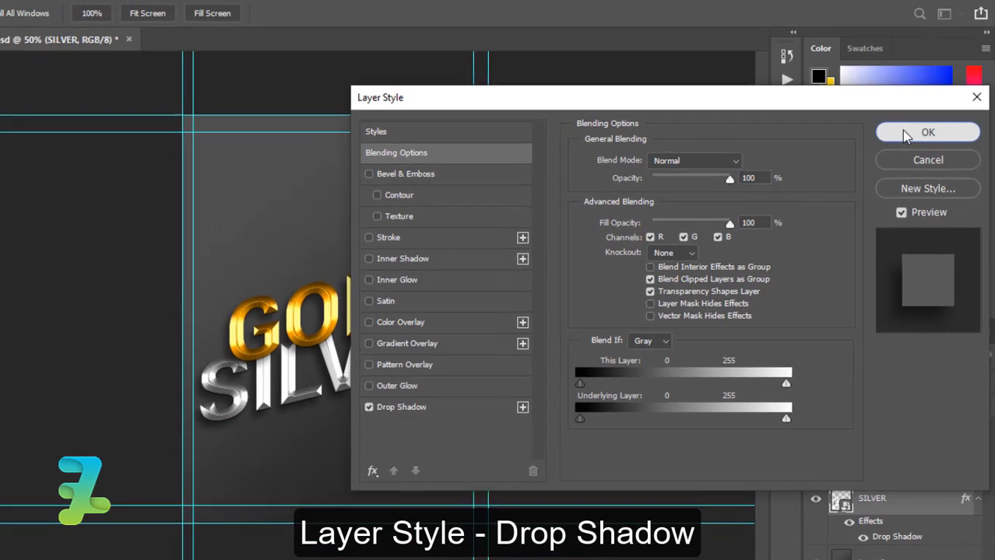
{"action": "left_click", "coordinate": [916, 121]}
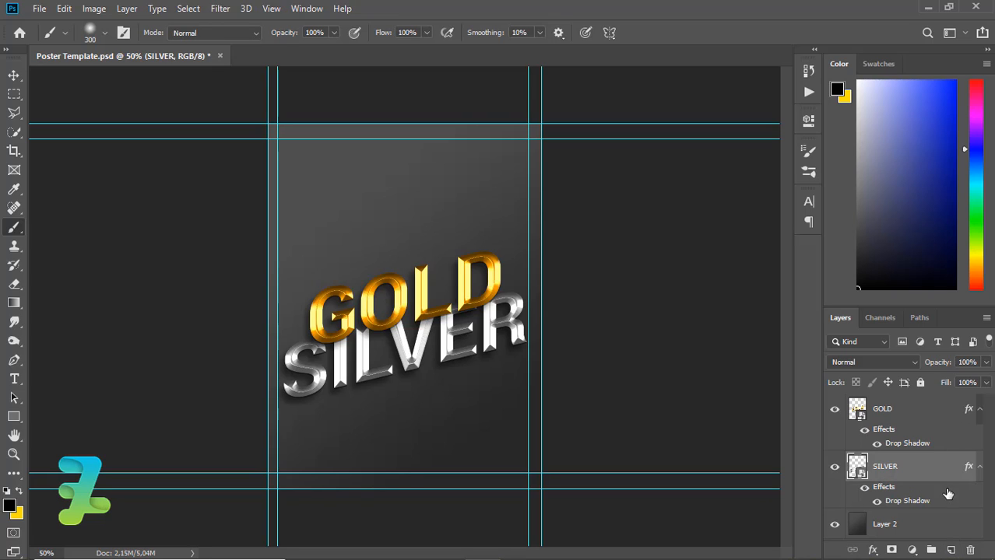
- Create a new empty layer above the GOLD layer
{"action": "key", "text": "alt+]"}
{"action": "left_click", "coordinate": [950, 550]}
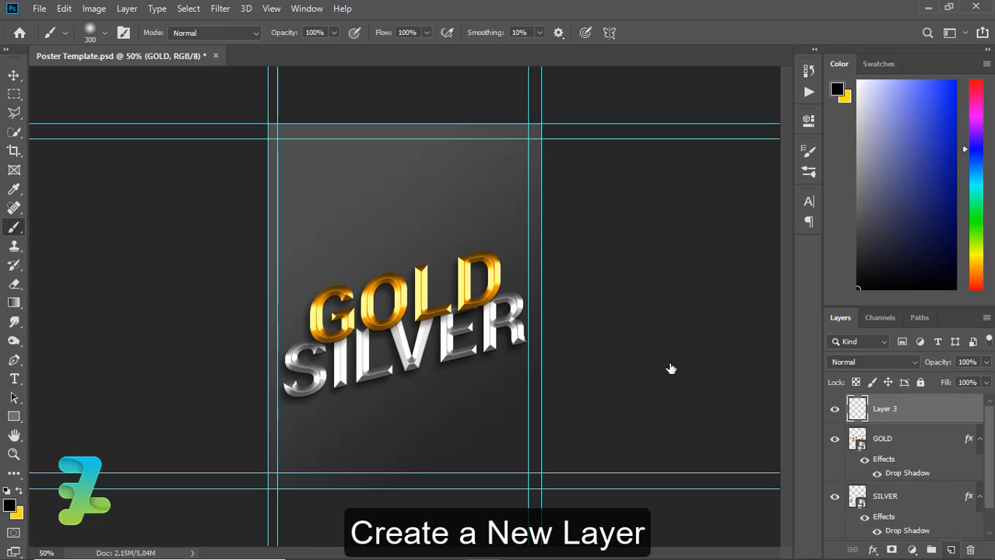
- Draw a small circle about 16 px wide just above the G and O of GOLD, undoing the stray extra ellipse
{"action": "left_click", "coordinate": [14, 418]}
{"action": "left_click", "coordinate": [33, 418]}
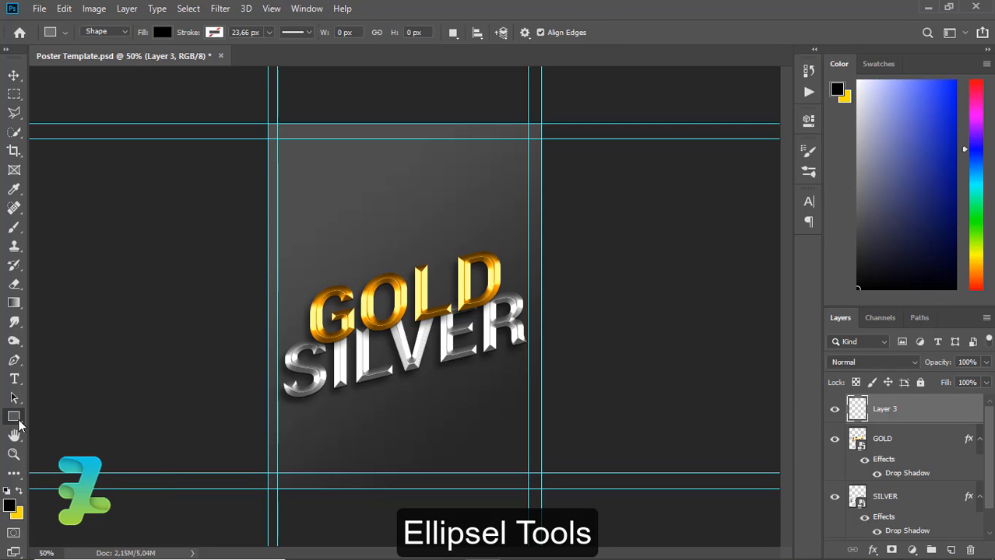
{"action": "left_click", "coordinate": [16, 420]}
{"action": "left_click", "coordinate": [43, 445]}
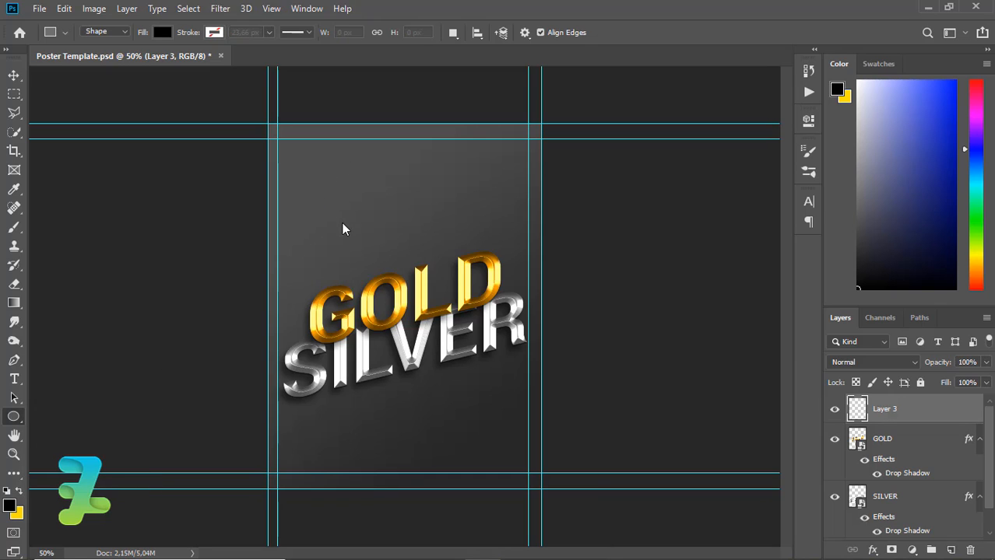
{"action": "left_click_drag", "start_coordinate": [360, 277], "coordinate": [359, 275]}
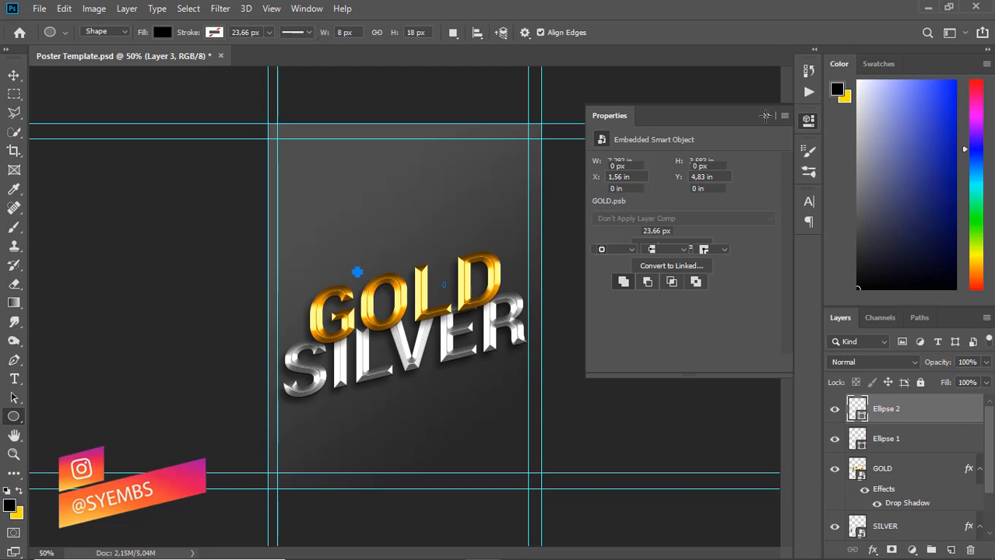
{"action": "key", "text": "ctrl+z"}
{"action": "left_click", "coordinate": [766, 116]}
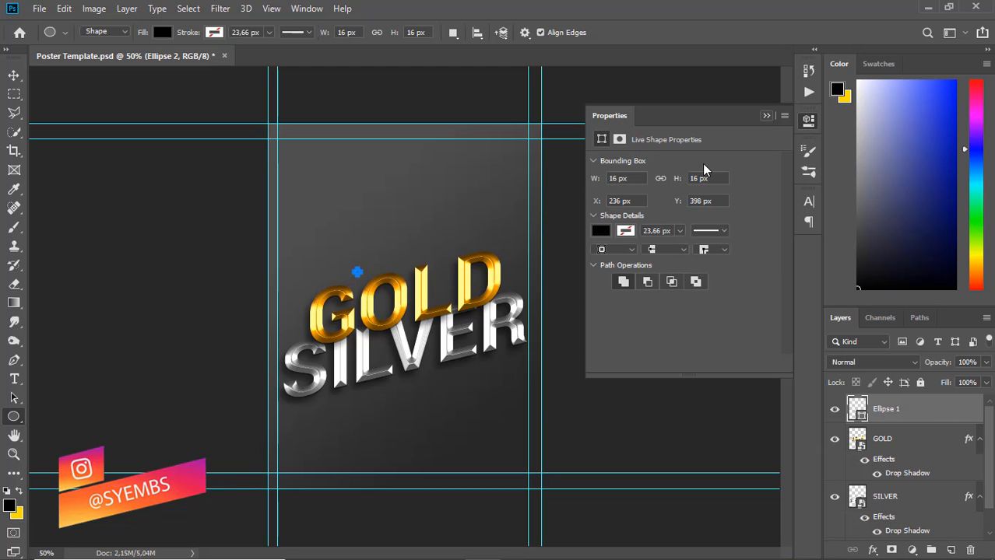
- Add three more circles about 22, 14 and 15 px wide, scattered across the empty area above GOLD, to the same shape layer
{"action": "key", "text": "ctrl+1"}
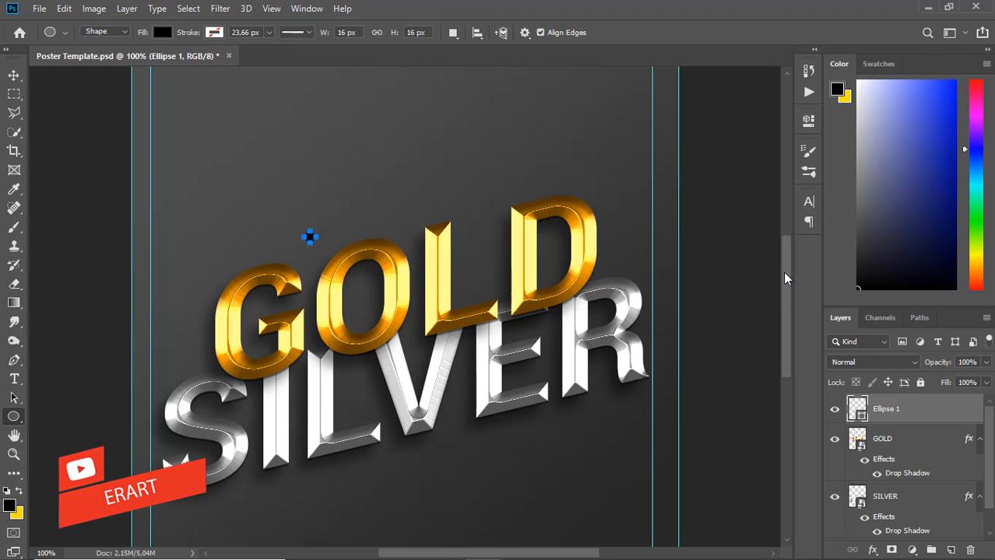
{"action": "left_click_drag", "start_coordinate": [784, 274], "coordinate": [781, 240]}
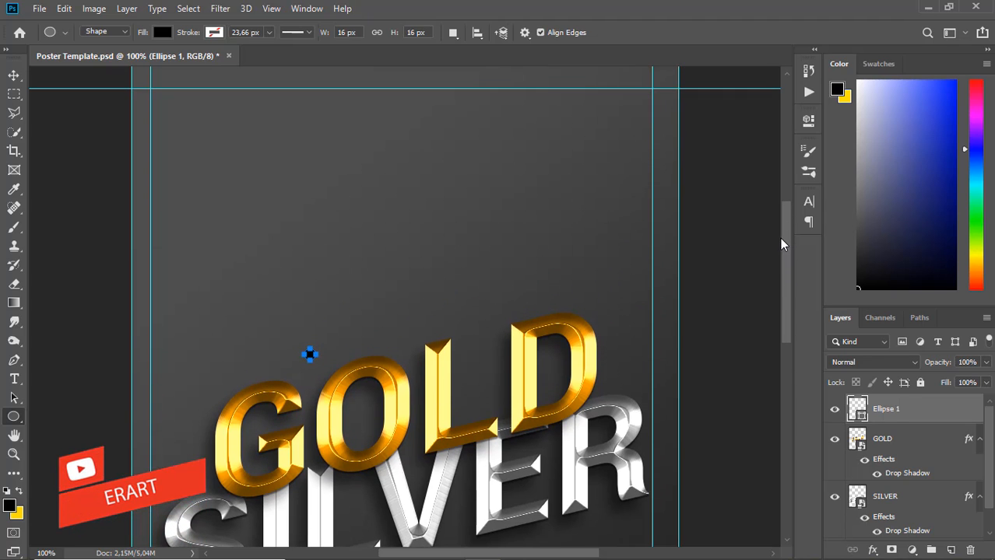
{"action": "left_click_drag", "start_coordinate": [419, 140], "coordinate": [436, 156]}
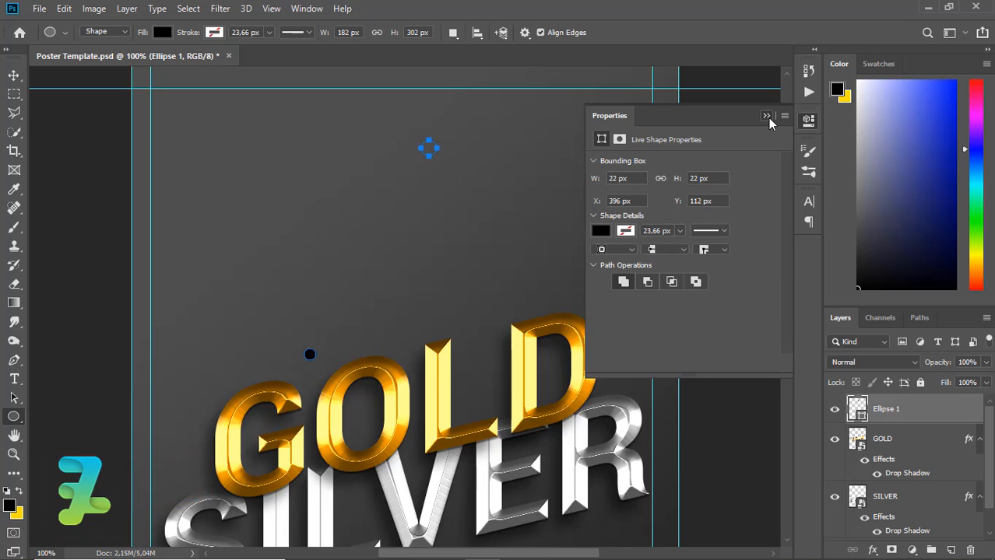
{"action": "left_click", "coordinate": [766, 116]}
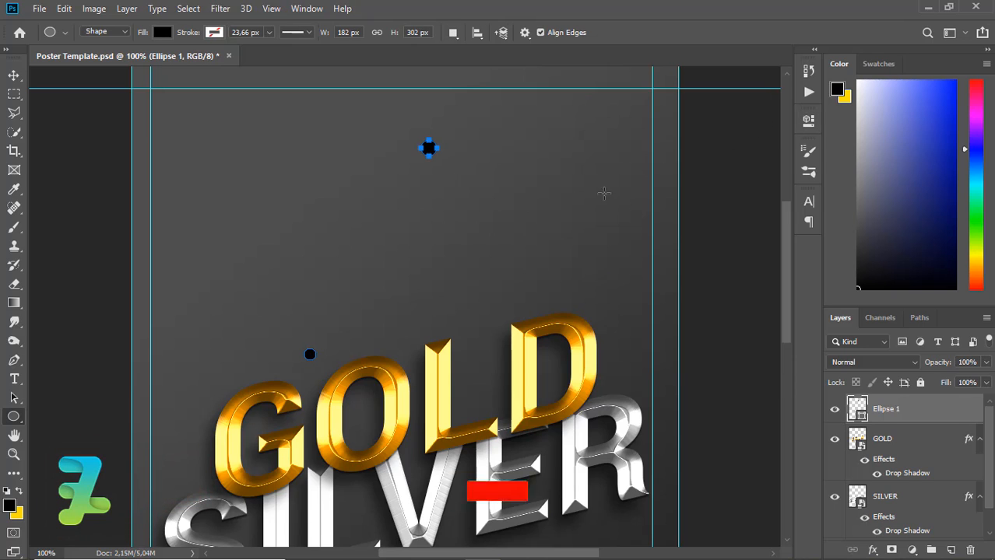
{"action": "left_click_drag", "start_coordinate": [436, 216], "coordinate": [447, 227]}
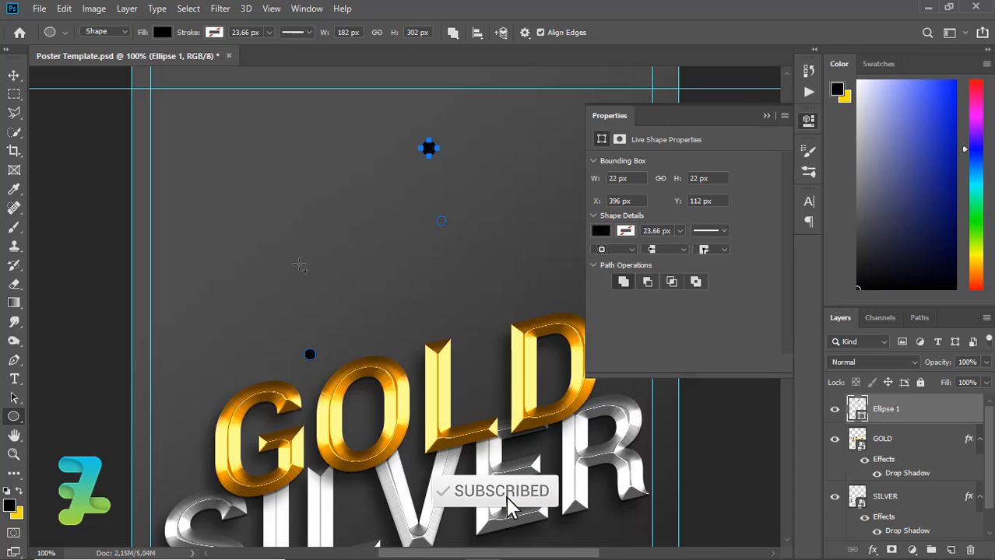
{"action": "left_click_drag", "start_coordinate": [234, 172], "coordinate": [244, 183]}
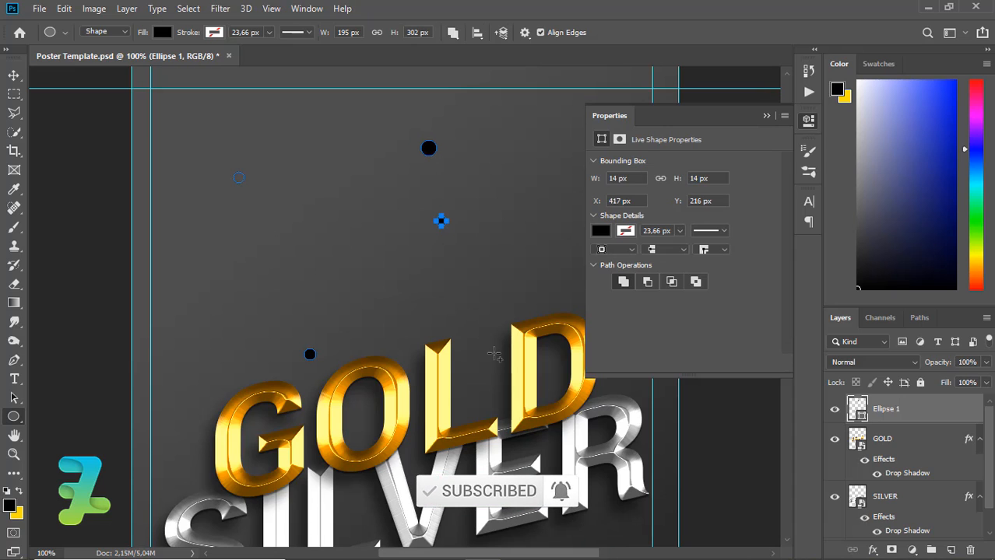
- Add a circle about 11 px wide inside the D of GOLD and one about 25 px wide above the D near the right guide
{"action": "left_click_drag", "start_coordinate": [549, 358], "coordinate": [559, 367]}
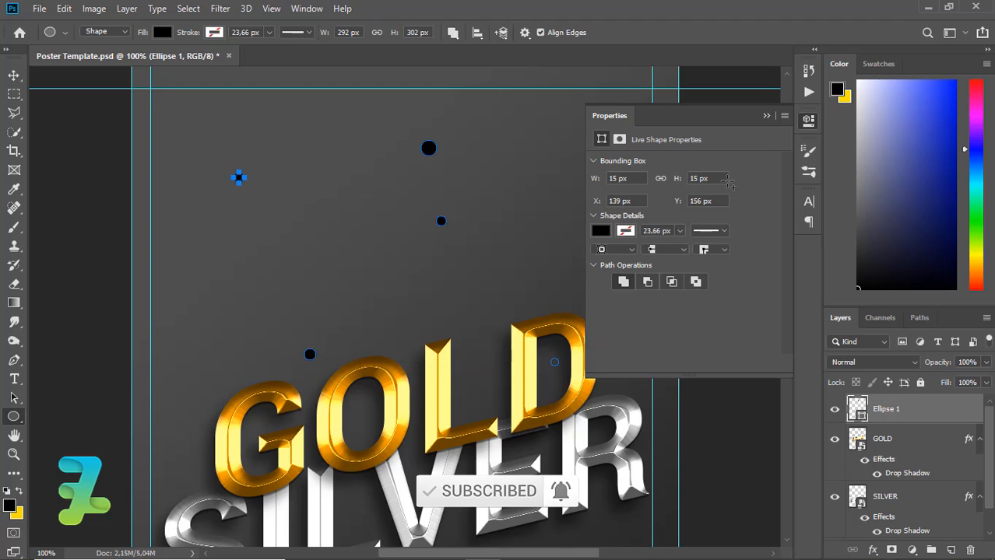
{"action": "left_click", "coordinate": [767, 116]}
{"action": "left_click_drag", "start_coordinate": [614, 247], "coordinate": [623, 255]}
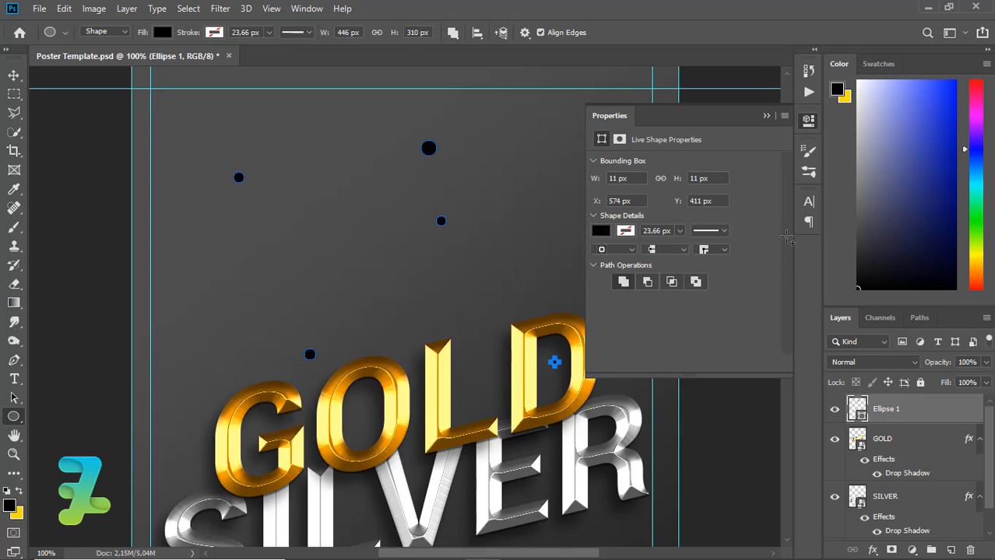
{"action": "left_click", "coordinate": [767, 117]}
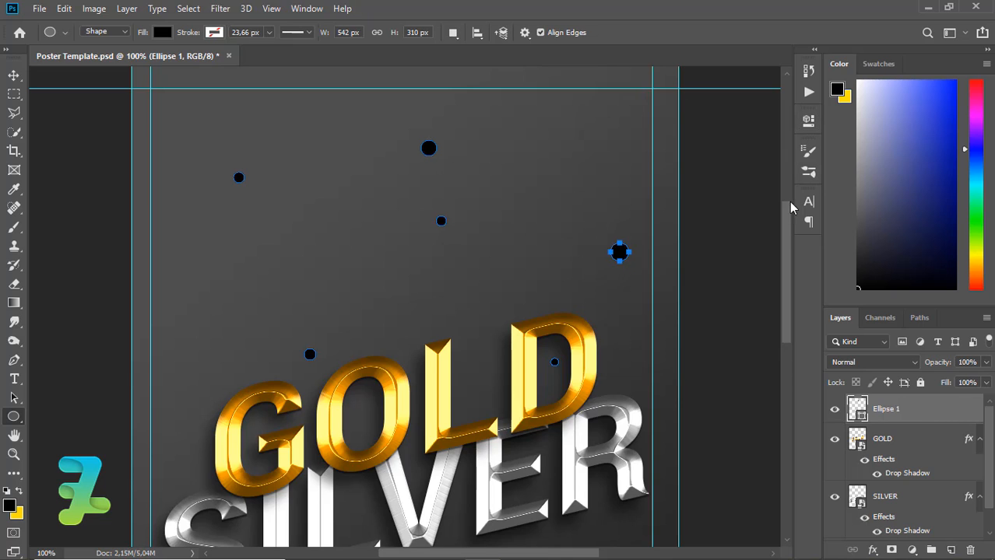
{"action": "scroll", "coordinate": [785, 251], "scroll_direction": "down", "scroll_amount": 5}
{"action": "left_click_drag", "start_coordinate": [610, 358], "coordinate": [624, 378]}
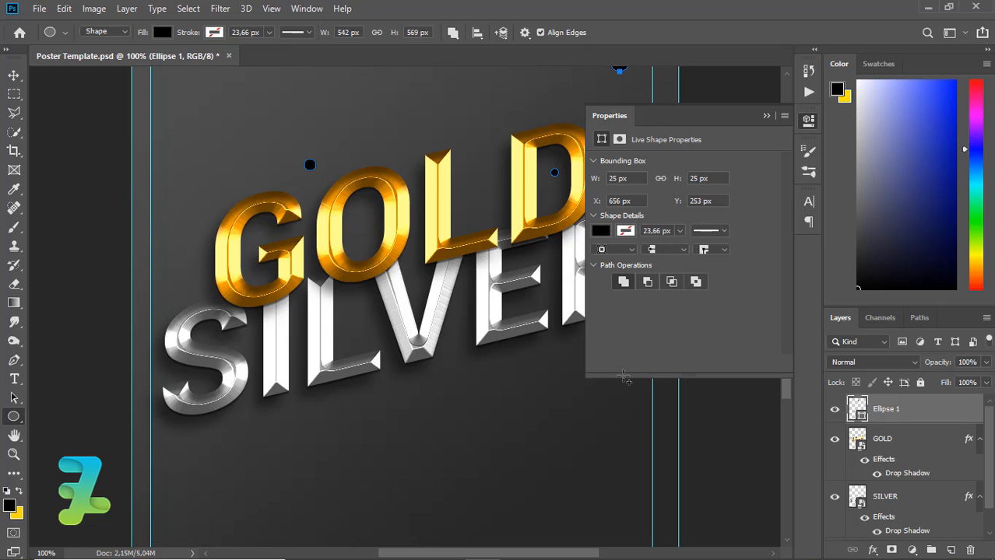
{"action": "left_click", "coordinate": [767, 115]}
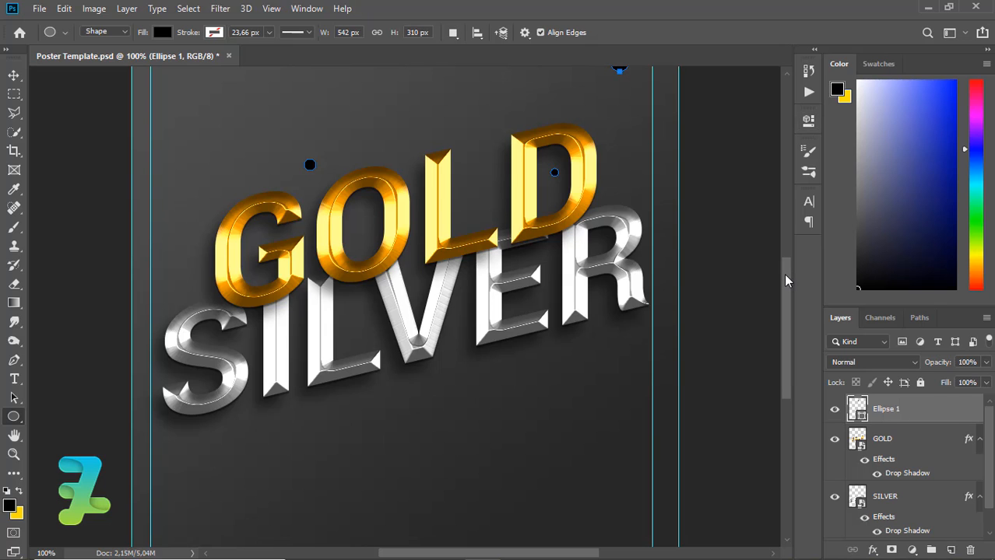
- Add a circle about 10 px wide on the poster's left inner guide and paste the copied layer style onto the Ellipse 1 layer
{"action": "left_click_drag", "start_coordinate": [785, 275], "coordinate": [792, 220]}
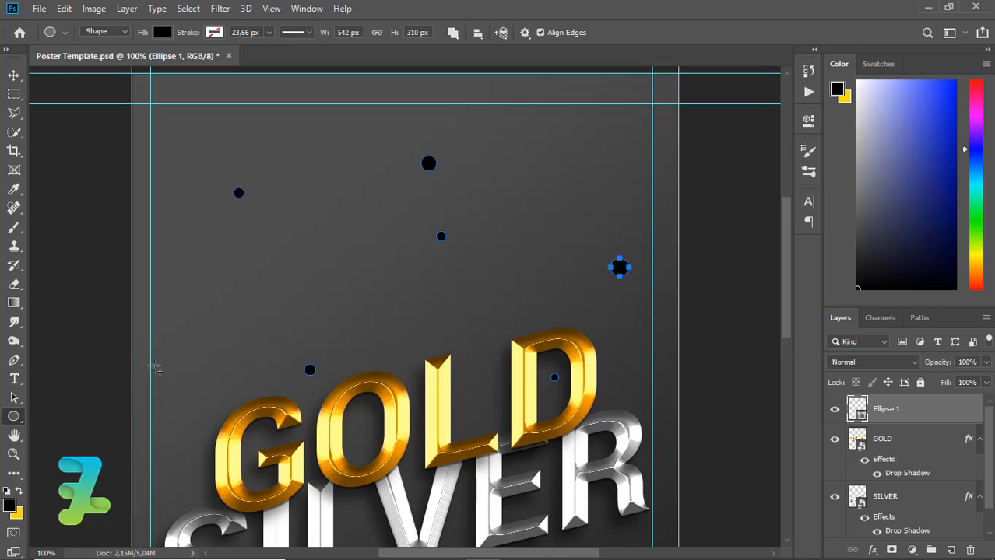
{"action": "left_click_drag", "start_coordinate": [155, 367], "coordinate": [161, 372]}
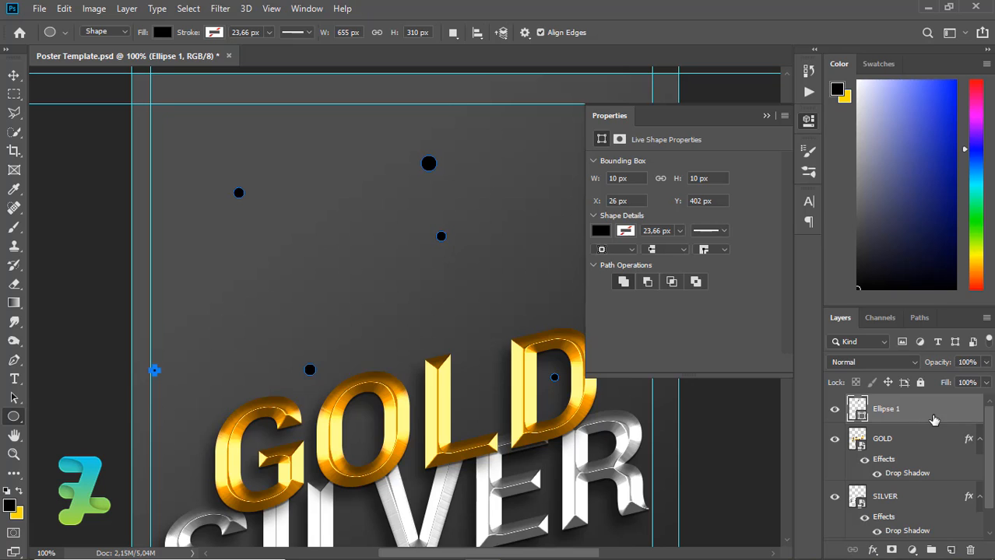
{"action": "right_click", "coordinate": [933, 420]}
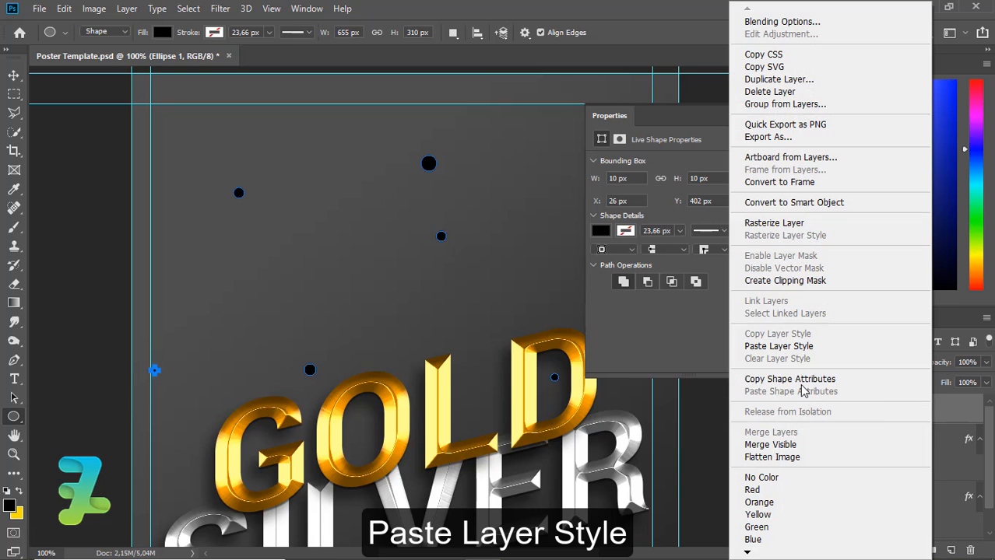
{"action": "left_click", "coordinate": [791, 347]}
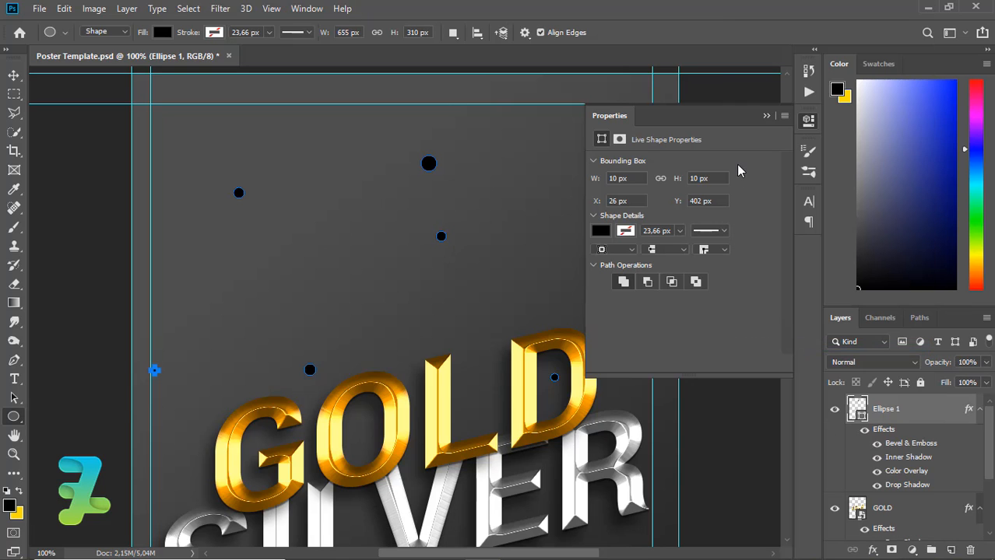
{"action": "left_click", "coordinate": [765, 115]}
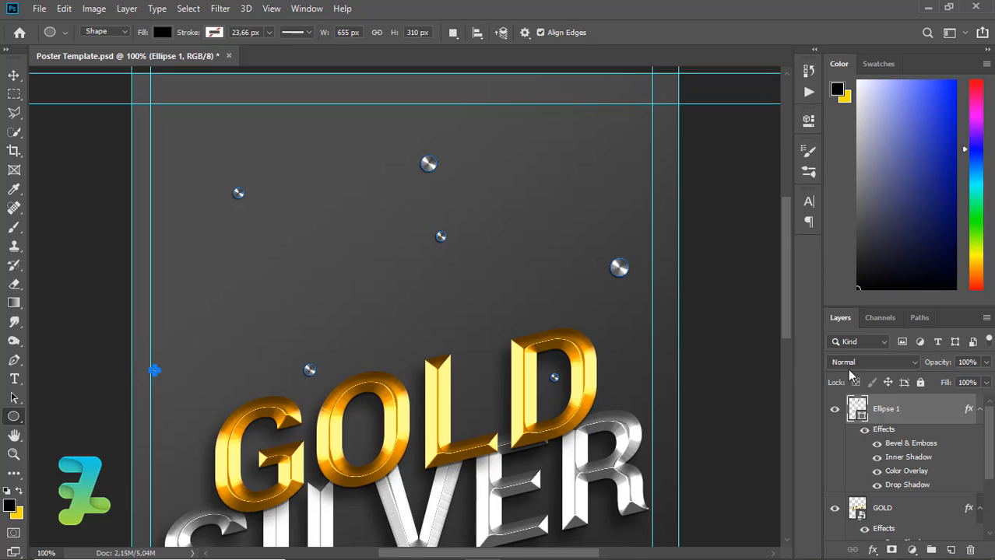
- Change the Ellipse 1 color overlay to gold (ffd200) and apply the style
{"action": "double_click", "coordinate": [903, 472]}
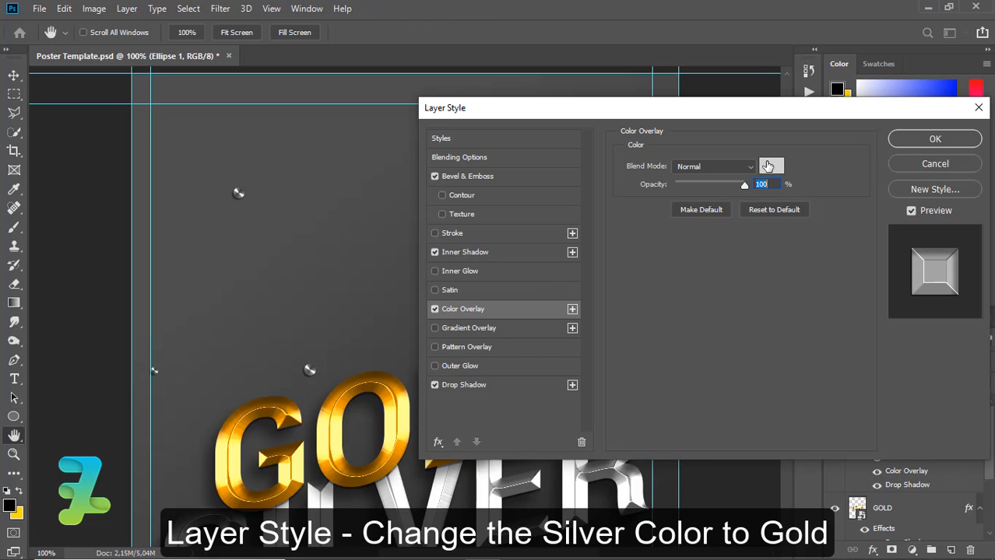
{"action": "left_click", "coordinate": [768, 166]}
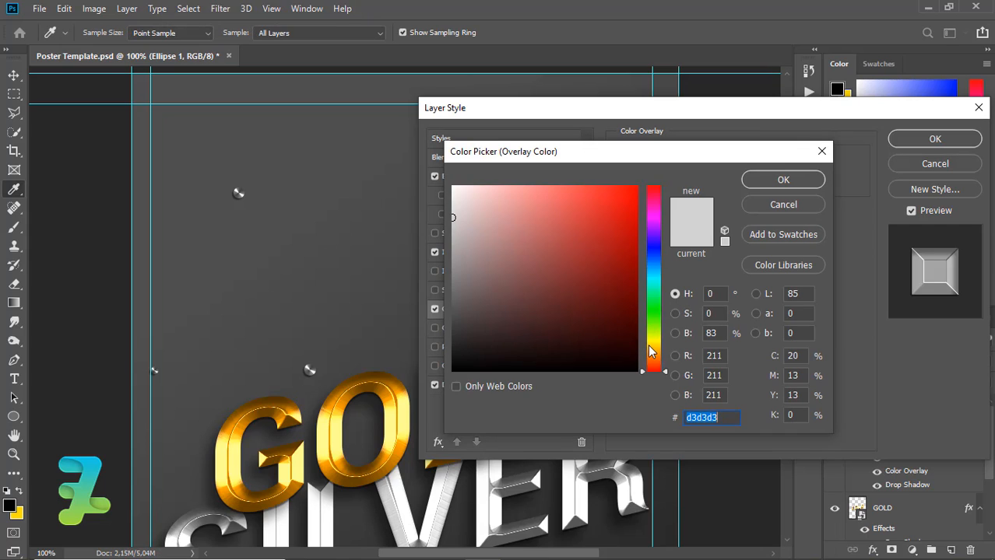
{"action": "left_click", "coordinate": [650, 347]}
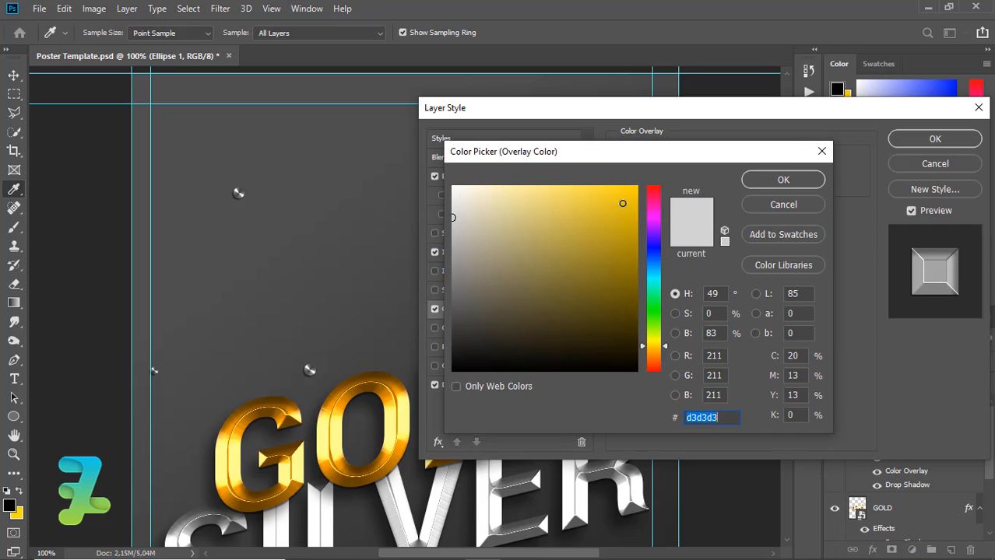
{"action": "left_click_drag", "start_coordinate": [623, 203], "coordinate": [636, 186]}
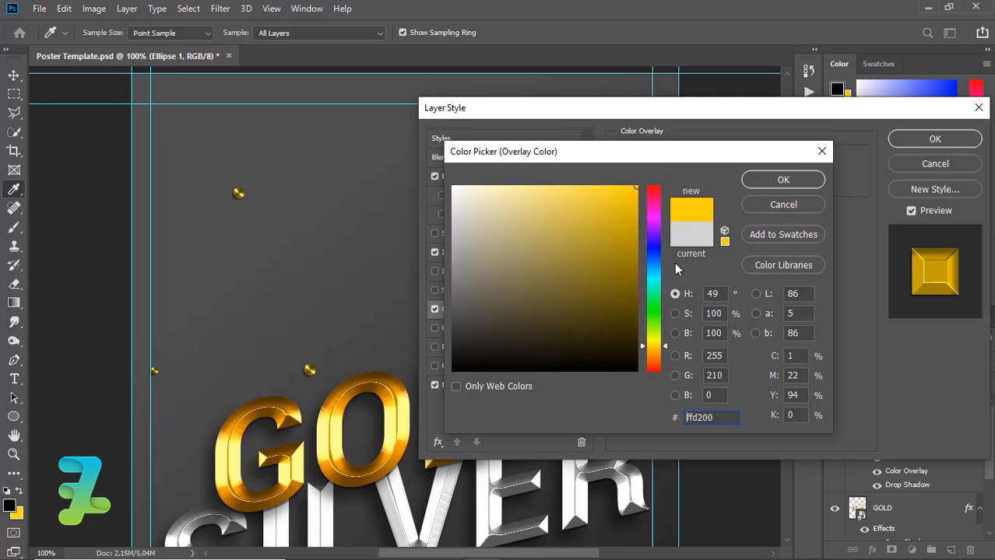
{"action": "left_click", "coordinate": [656, 341]}
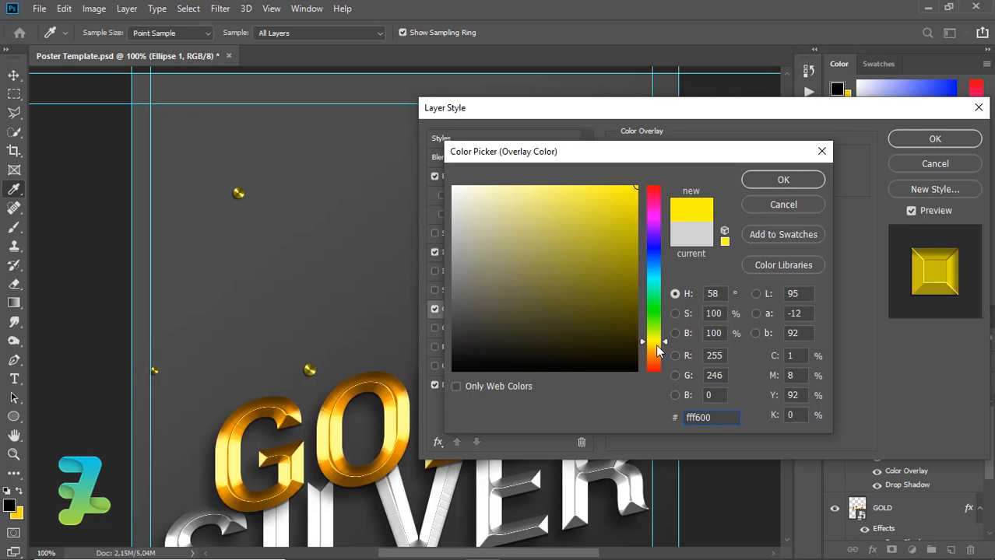
{"action": "left_click", "coordinate": [656, 346]}
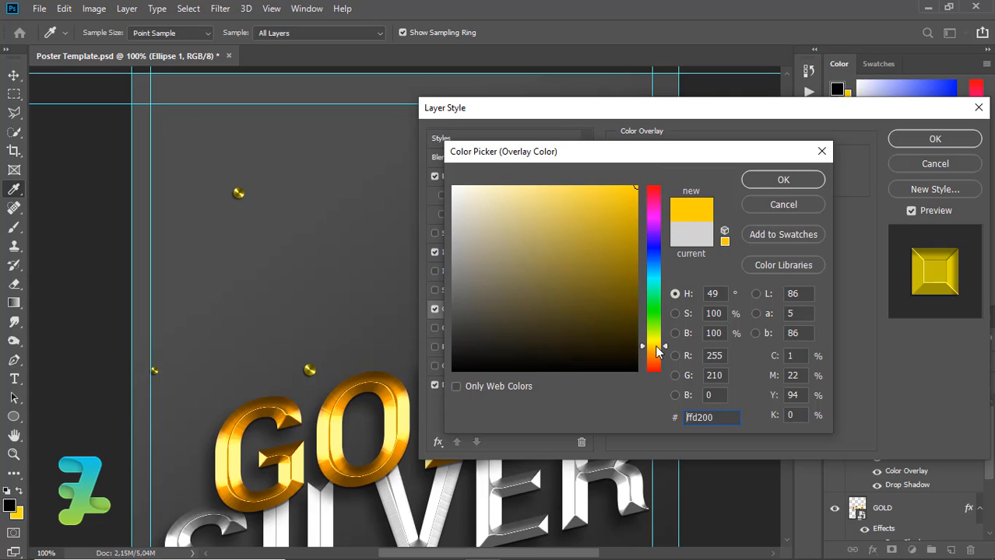
{"action": "left_click", "coordinate": [755, 180]}
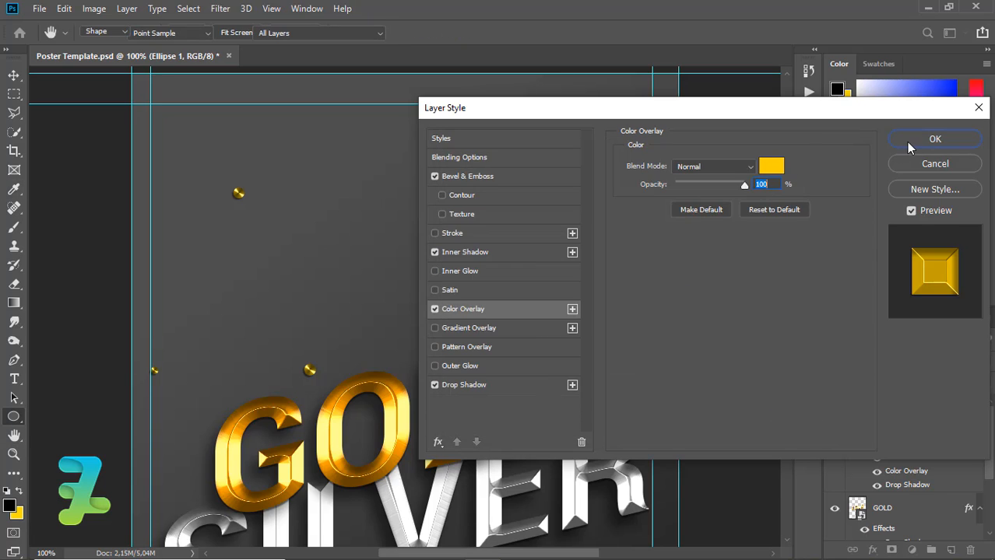
{"action": "left_click", "coordinate": [908, 148]}
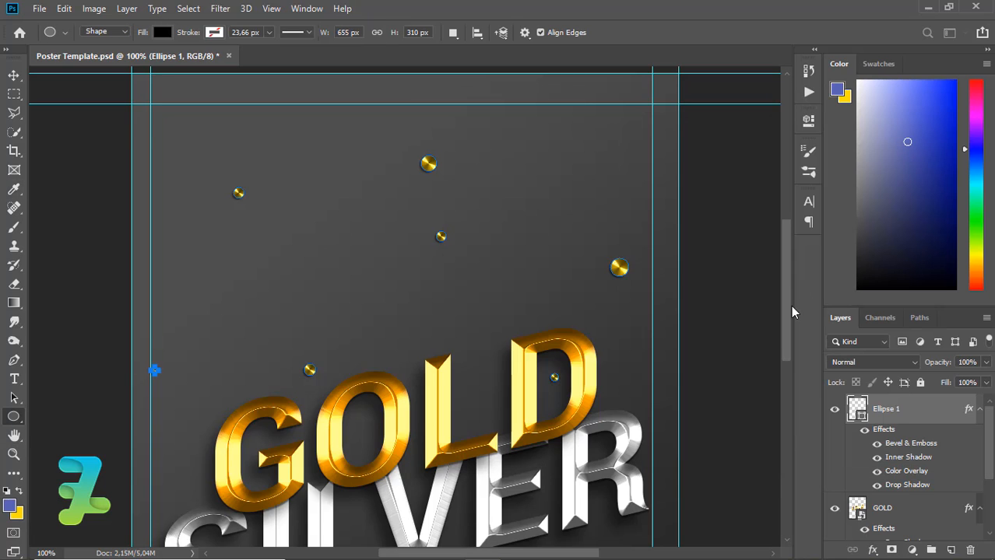
- On a new layer, draw a circle about 21 px wide below the S of SILVER and smaller ones beside its L and inside its E
{"action": "scroll", "coordinate": [790, 305], "scroll_direction": "down", "scroll_amount": 2}
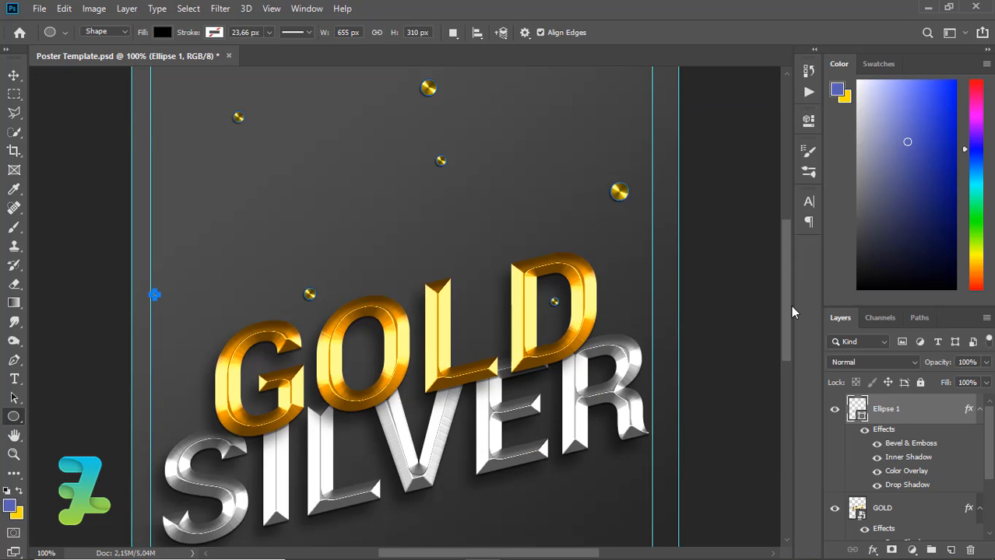
{"action": "left_click", "coordinate": [950, 550]}
{"action": "scroll", "coordinate": [787, 353], "scroll_direction": "down", "scroll_amount": 4}
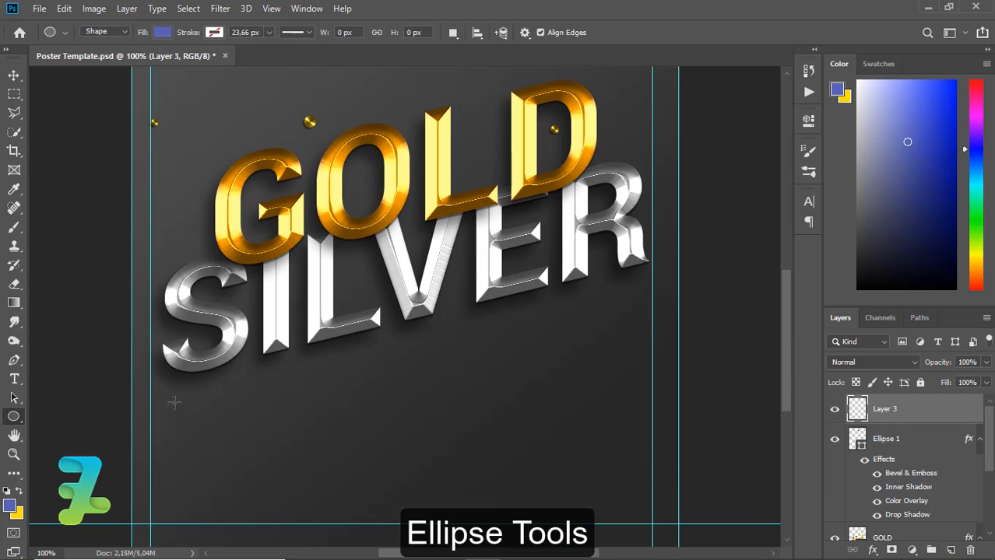
{"action": "left_click_drag", "start_coordinate": [176, 393], "coordinate": [192, 410]}
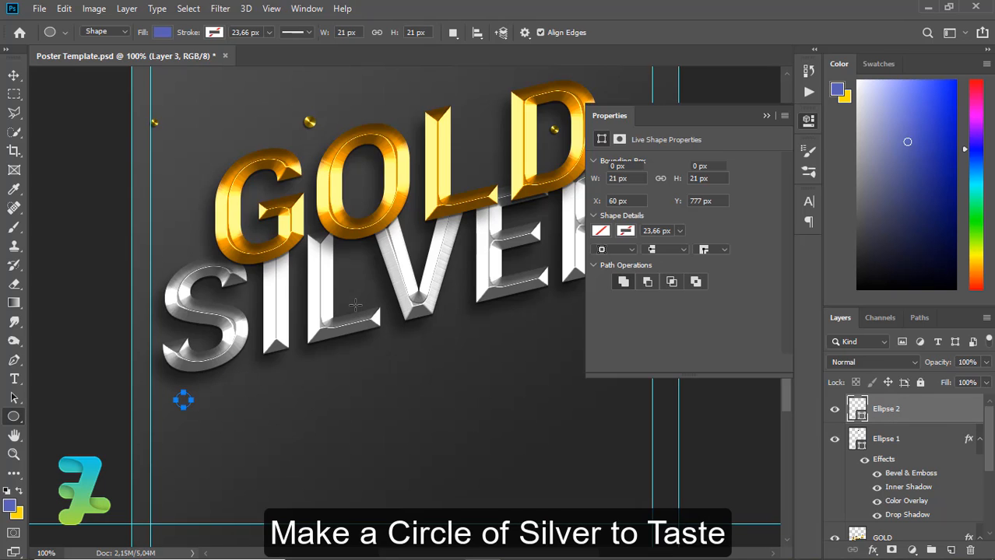
{"action": "left_click_drag", "start_coordinate": [350, 279], "coordinate": [365, 293]}
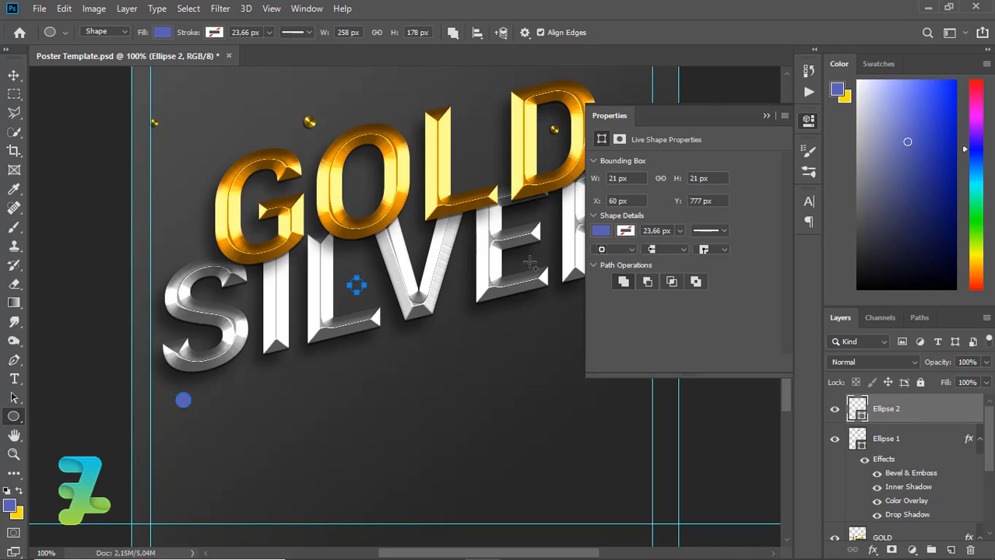
{"action": "left_click_drag", "start_coordinate": [528, 257], "coordinate": [543, 267]}
{"action": "left_click", "coordinate": [765, 117]}
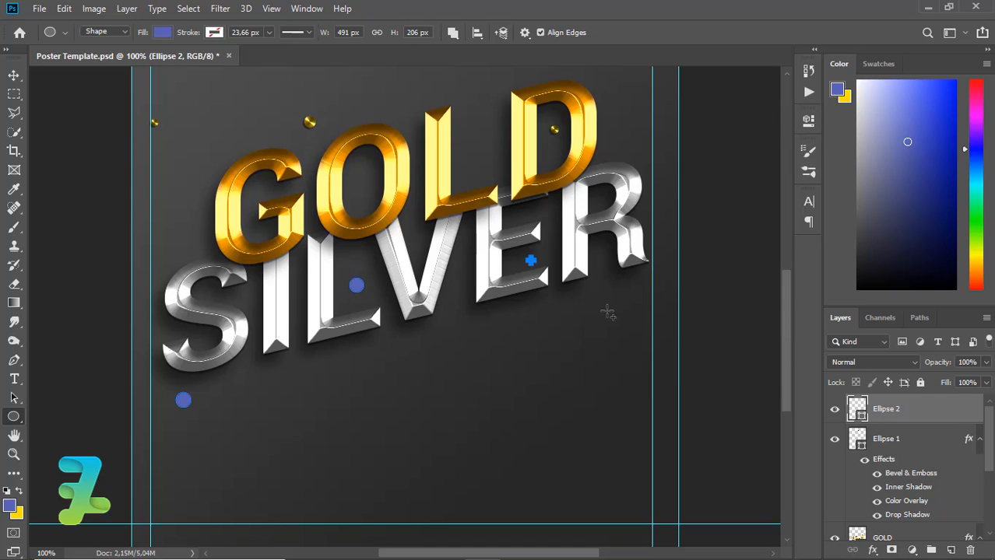
- Add a circle near the poster's lower guide and one about 33 px wide below the E of SILVER to the same shape layer
{"action": "left_click_drag", "start_coordinate": [786, 298], "coordinate": [788, 307]}
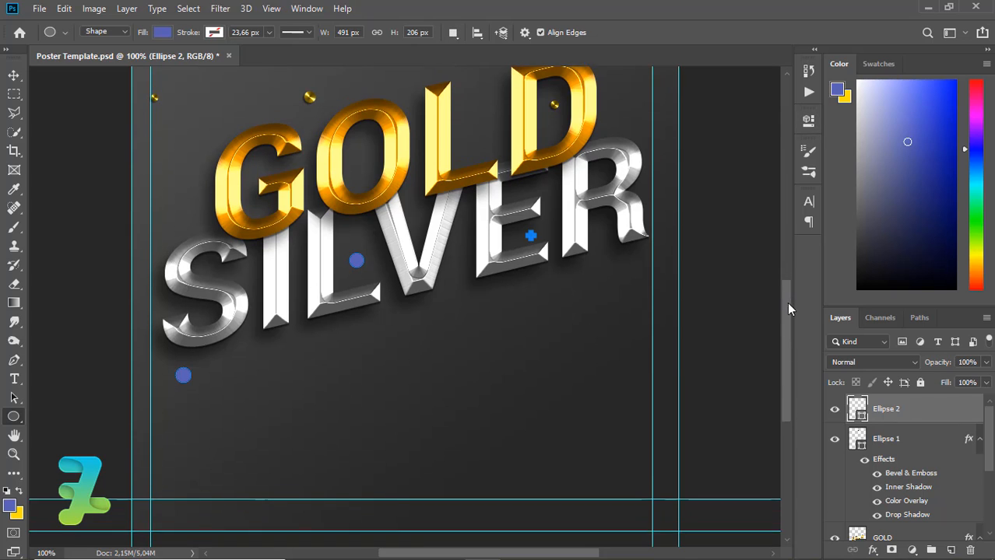
{"action": "left_click_drag", "start_coordinate": [292, 450], "coordinate": [305, 462]}
{"action": "left_click_drag", "start_coordinate": [566, 395], "coordinate": [542, 351]}
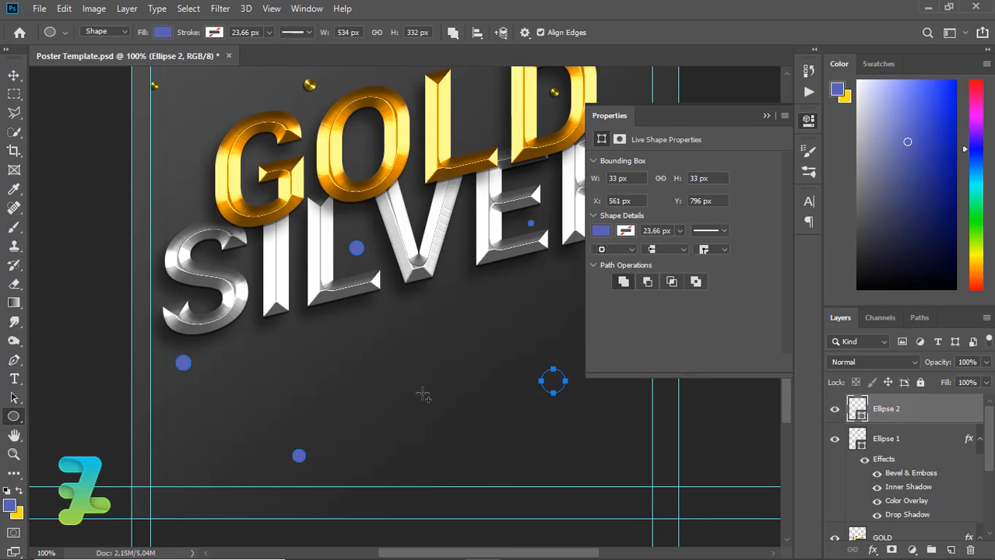
- Add a circle about 15 px wide below the V of SILVER and a slightly larger one on the right inner guide below the R
{"action": "left_click_drag", "start_coordinate": [412, 366], "coordinate": [425, 382]}
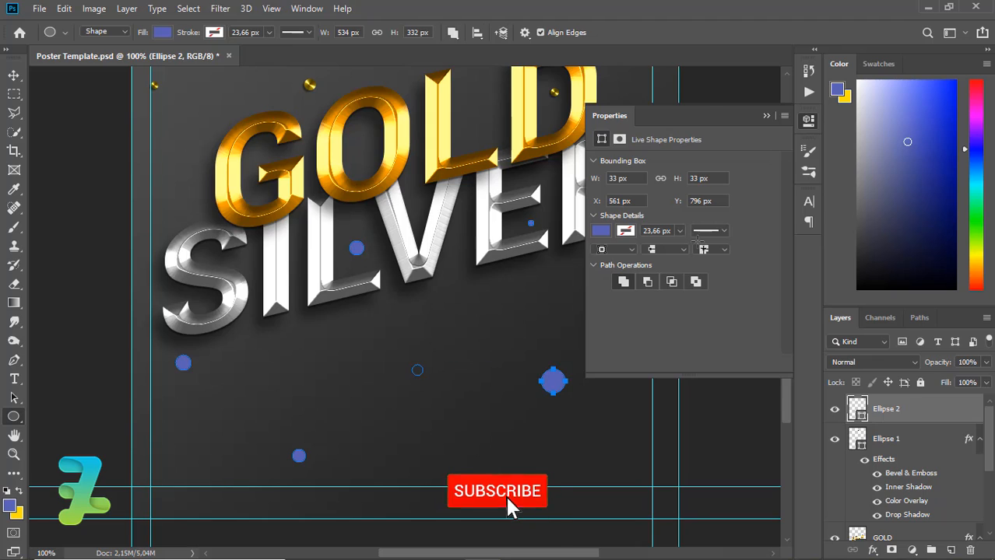
{"action": "left_click", "coordinate": [765, 116]}
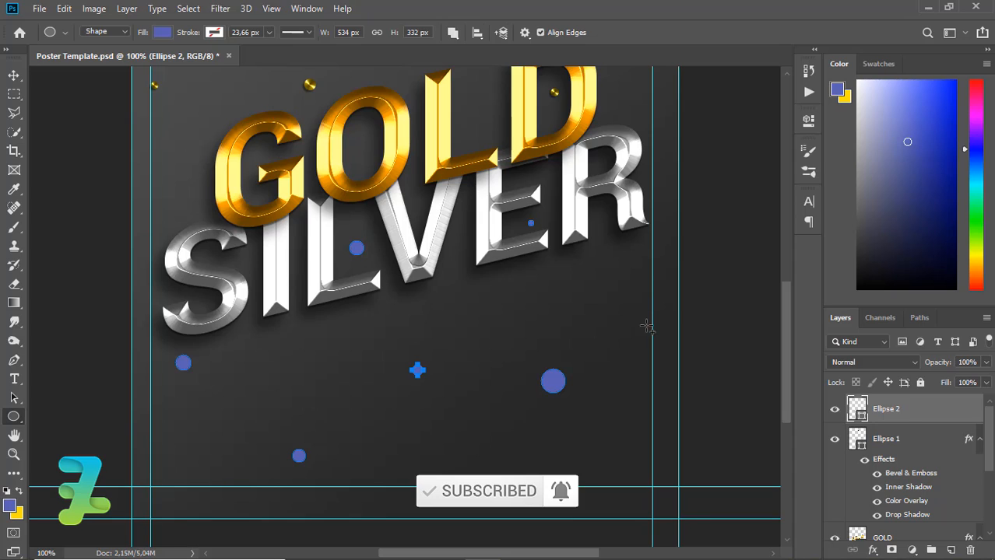
{"action": "left_click_drag", "start_coordinate": [645, 326], "coordinate": [657, 338]}
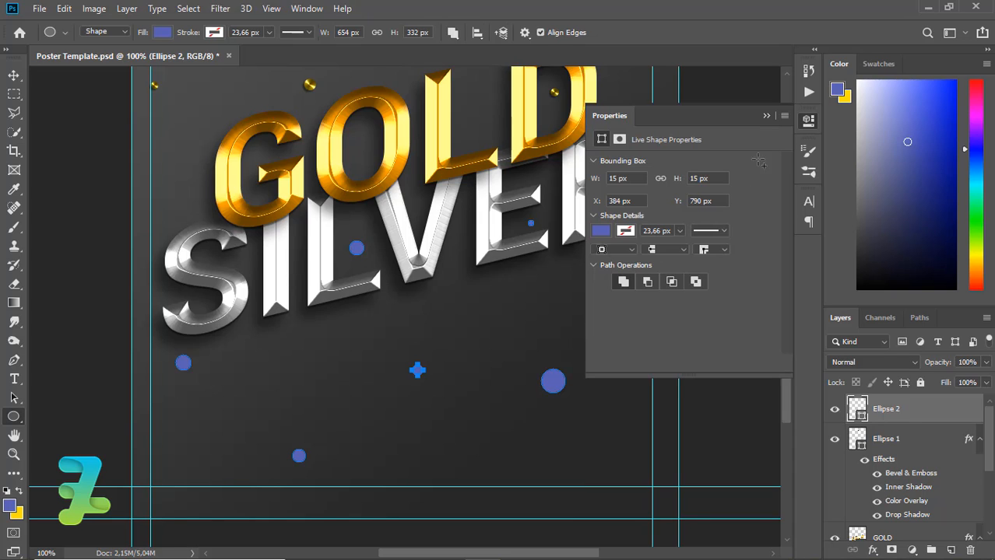
{"action": "left_click", "coordinate": [766, 116]}
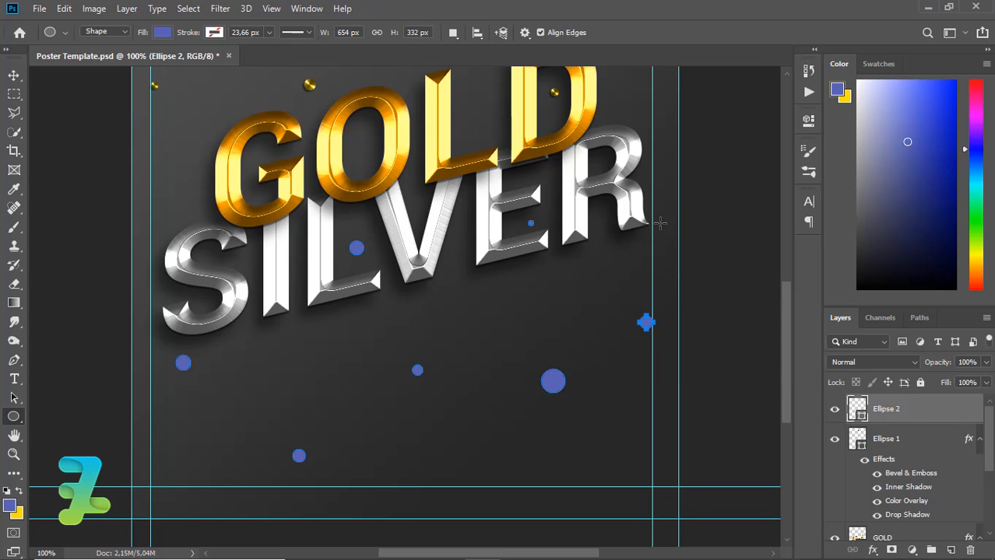
- Paste the copied layer style onto the Ellipse 2 layer
{"action": "left_click_drag", "start_coordinate": [786, 358], "coordinate": [784, 381]}
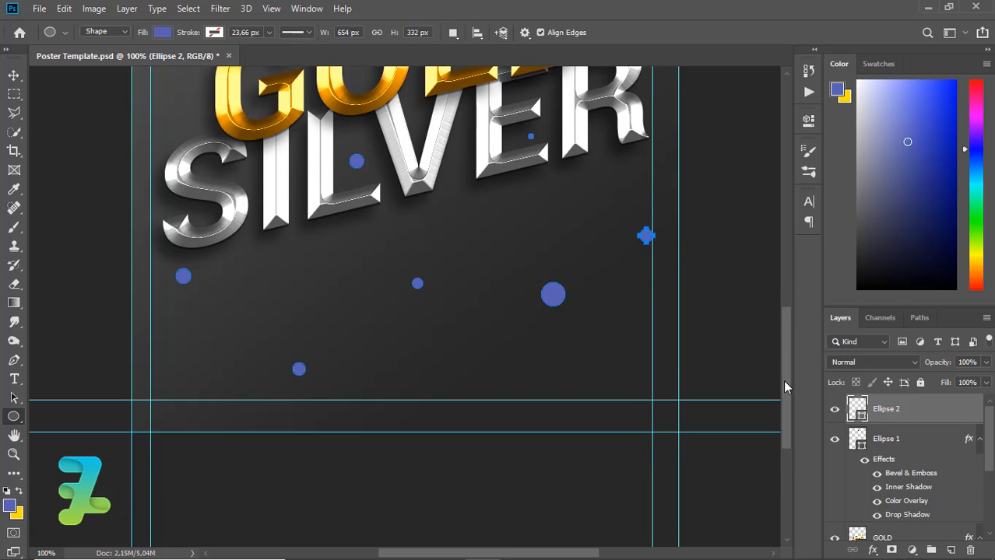
{"action": "left_click", "coordinate": [11, 76]}
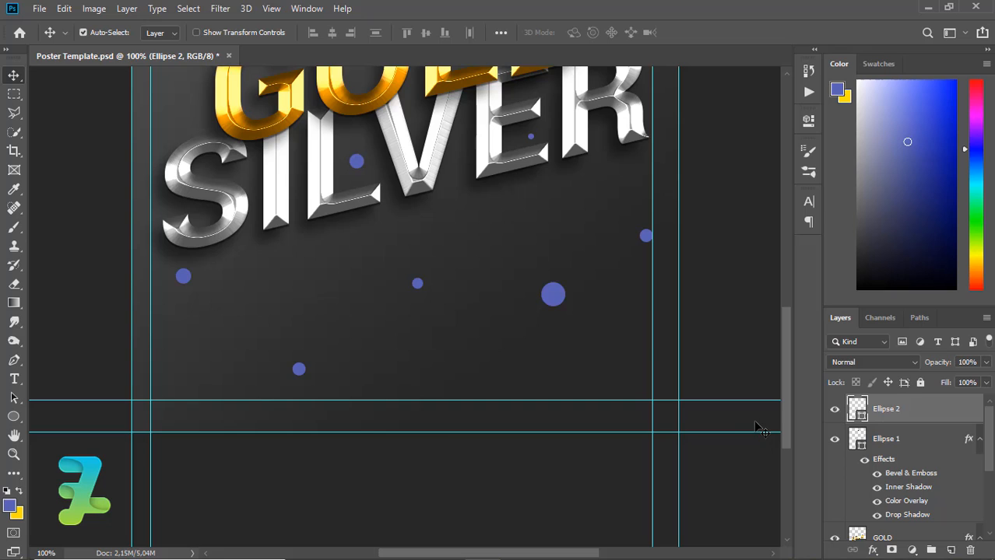
{"action": "right_click", "coordinate": [920, 416]}
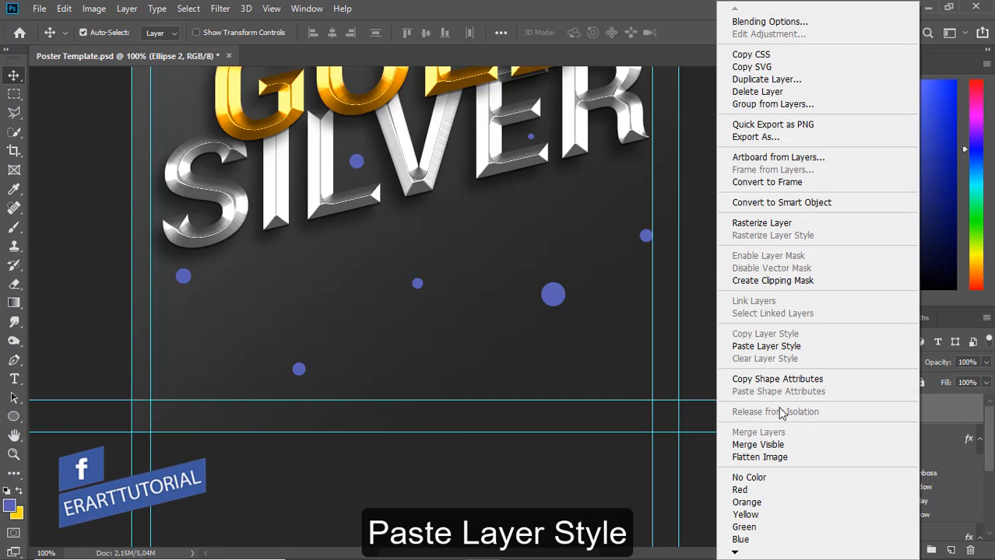
{"action": "left_click", "coordinate": [772, 347]}
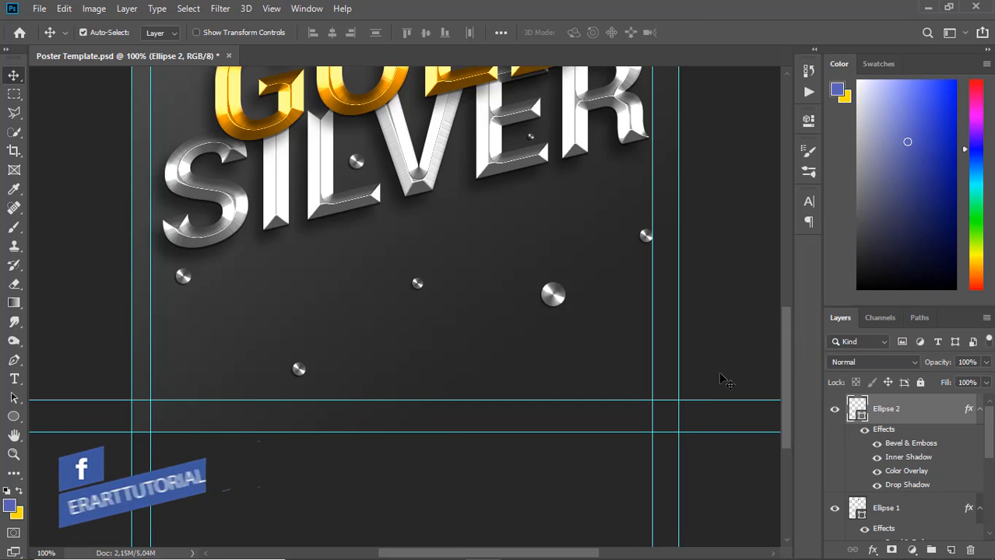
- On a new layer, draw a circle about 78 px wide overlapping the poster's top edge, above the G of GOLD
{"action": "key", "text": "ctrl+minus"}
{"action": "key", "text": "ctrl+minus"}
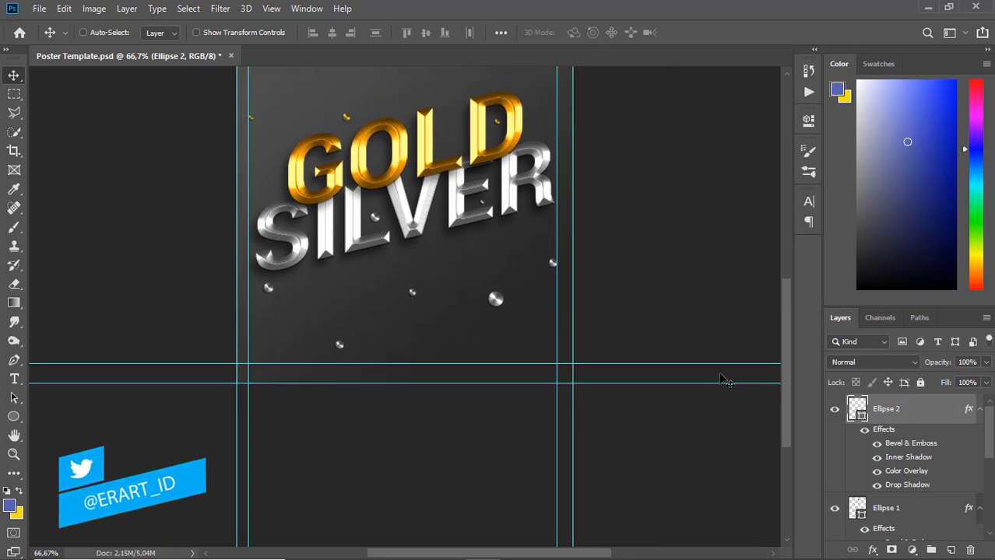
{"action": "key", "text": "ctrl+minus"}
{"action": "key", "text": "ctrl+plus"}
{"action": "key", "text": "ctrl+plus"}
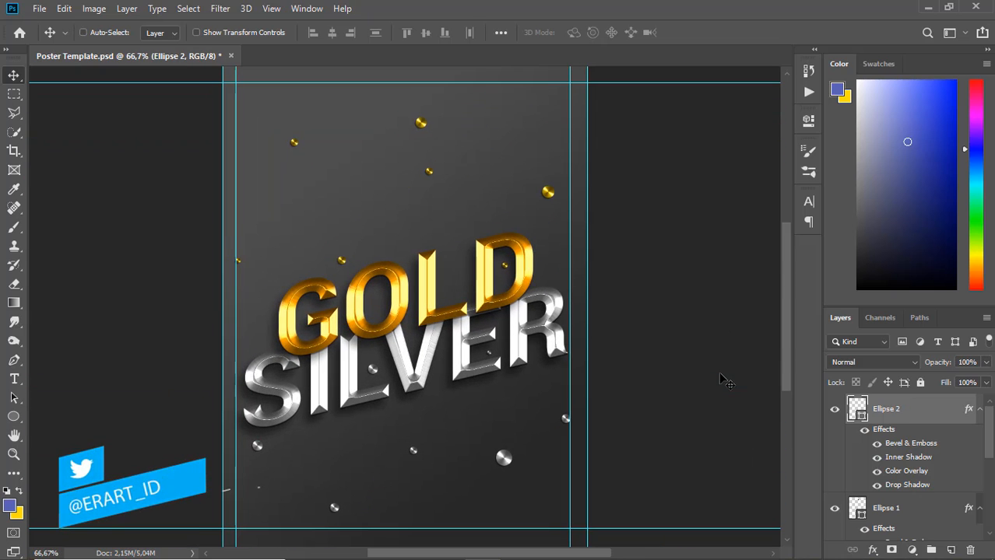
{"action": "key", "text": "ctrl+minus"}
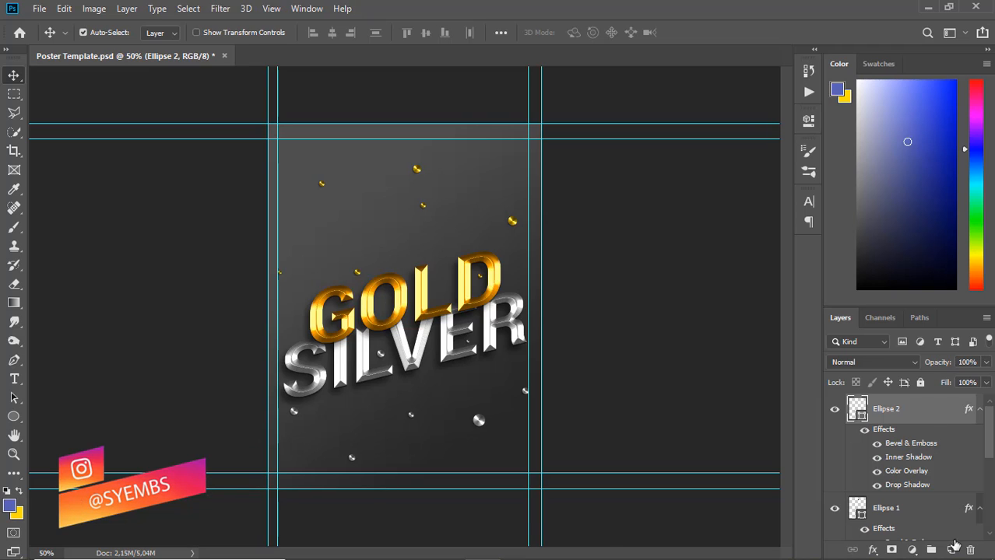
{"action": "key", "text": "ctrl+shift+alt+n"}
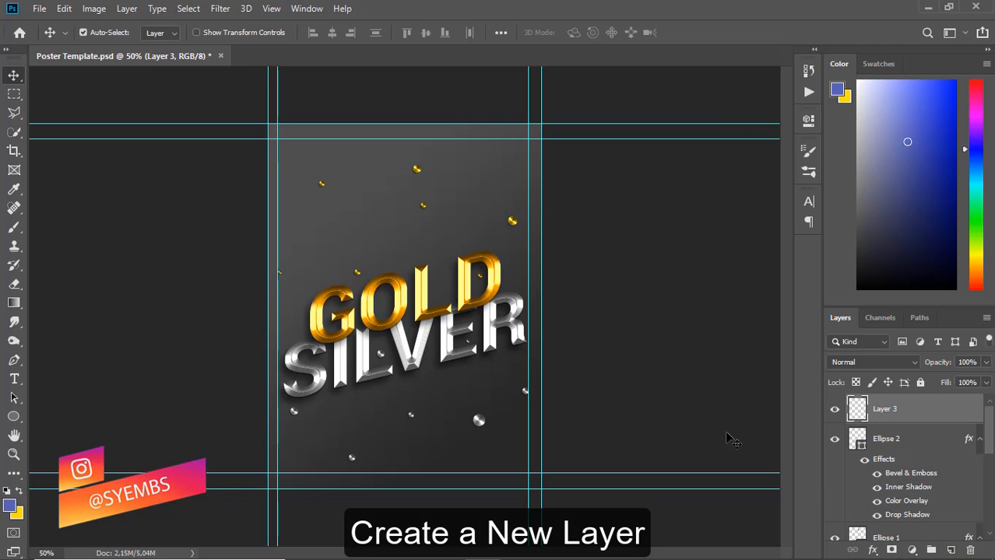
{"action": "left_click", "coordinate": [14, 417]}
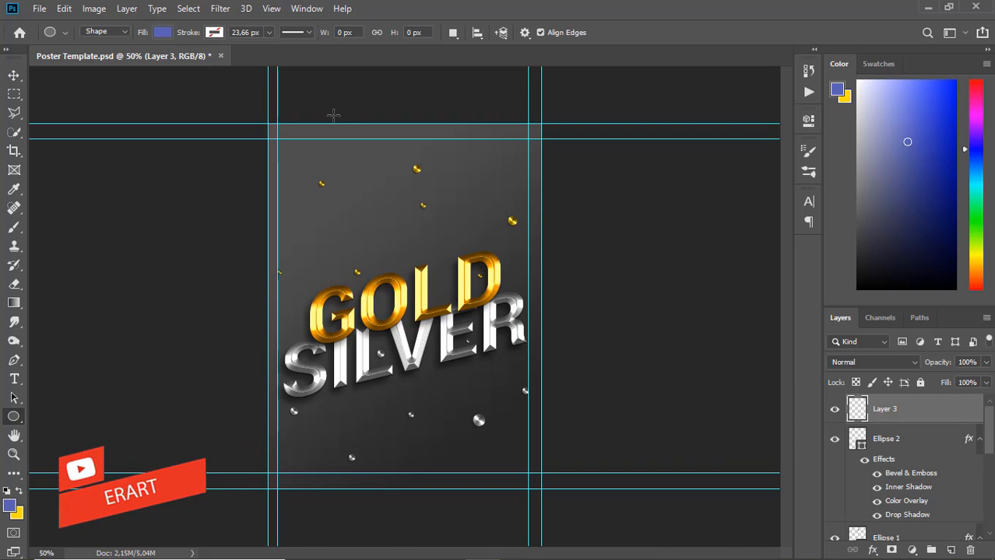
{"action": "left_click_drag", "start_coordinate": [318, 112], "coordinate": [343, 129]}
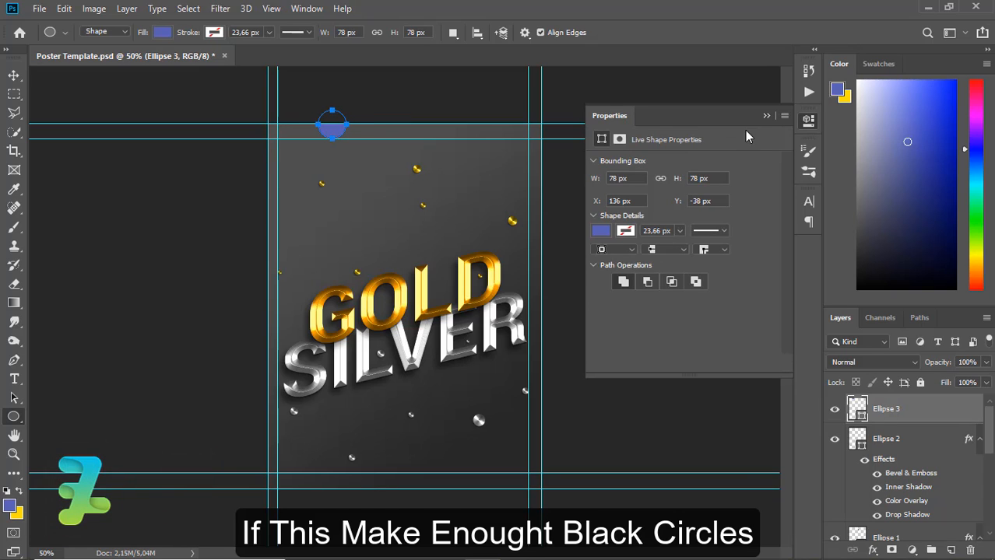
{"action": "left_click", "coordinate": [766, 115]}
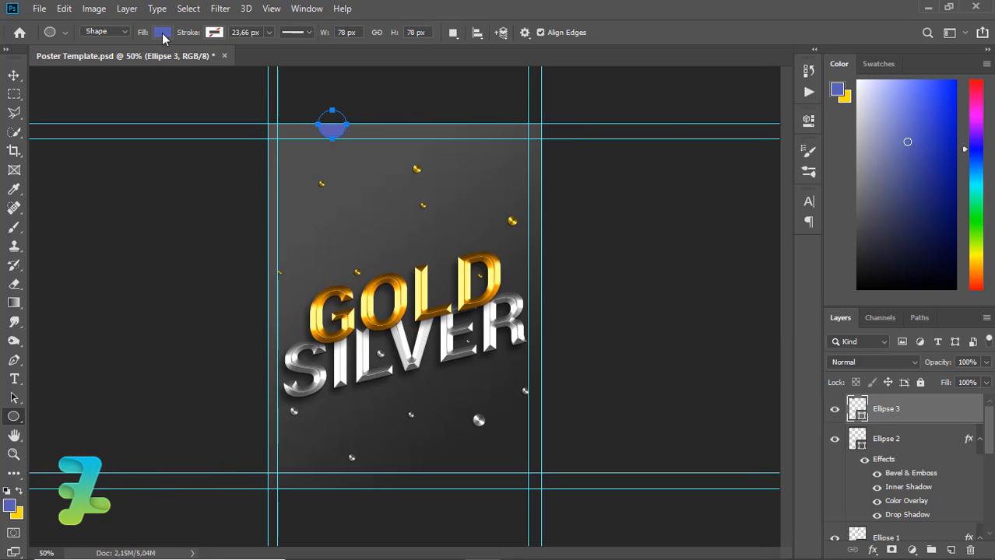
- Change the fill of the new circle on the top edge to a very dark gray swatch
{"action": "left_click", "coordinate": [162, 32]}
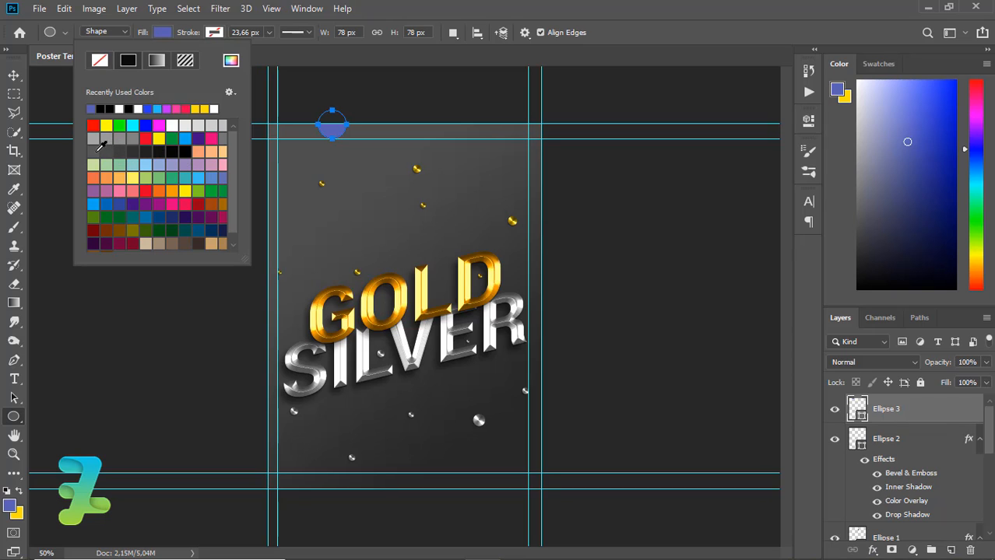
{"action": "left_click", "coordinate": [94, 150]}
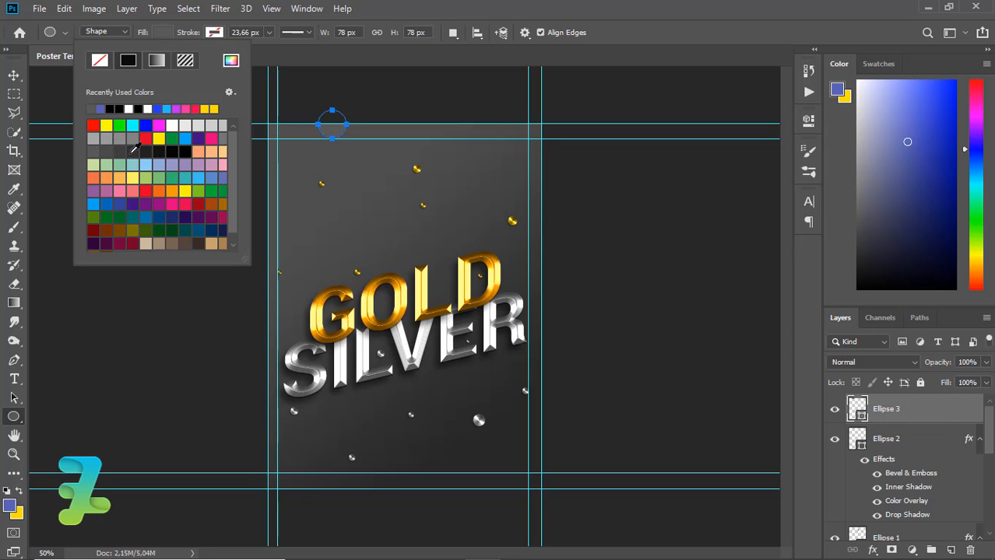
{"action": "left_click", "coordinate": [146, 152]}
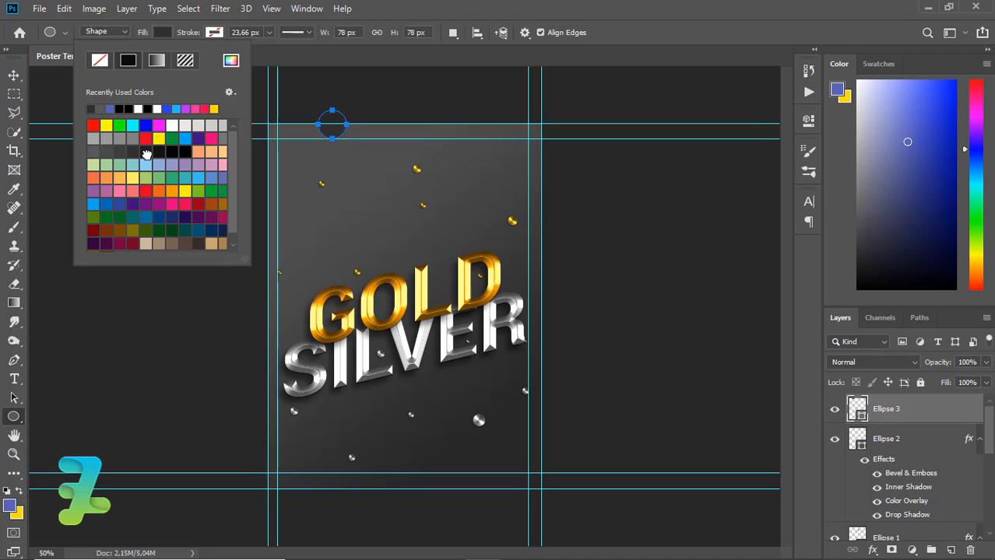
{"action": "left_click", "coordinate": [146, 154]}
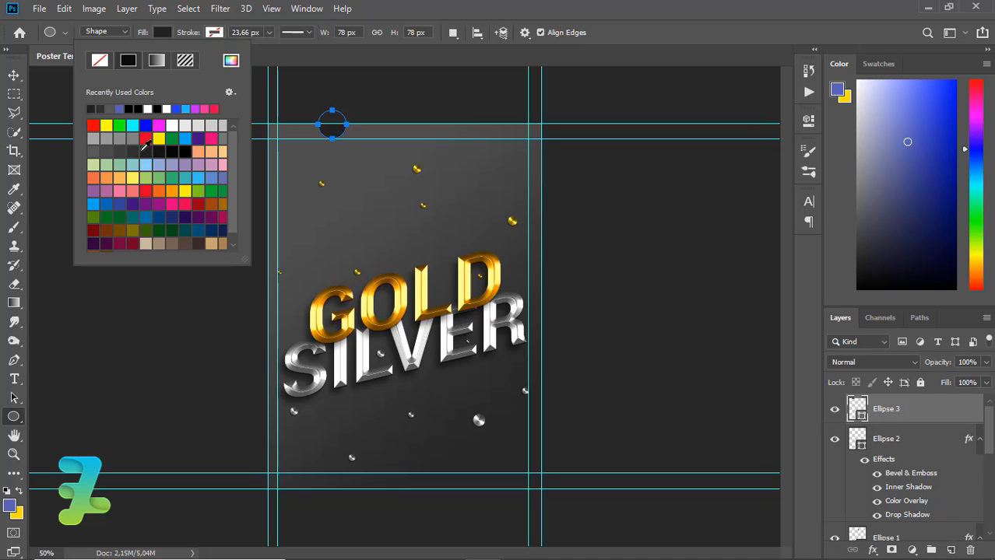
{"action": "left_click", "coordinate": [13, 74]}
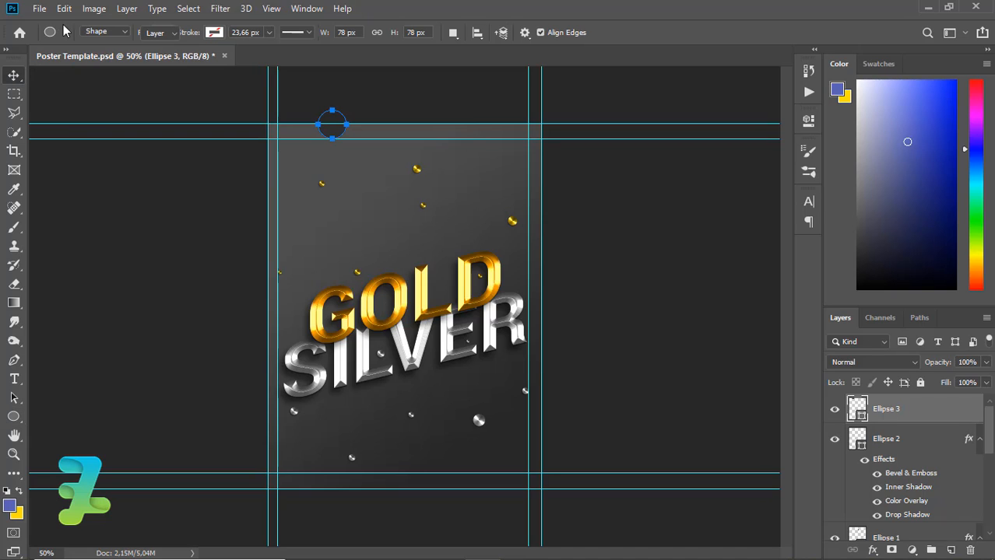
{"action": "left_click", "coordinate": [53, 31]}
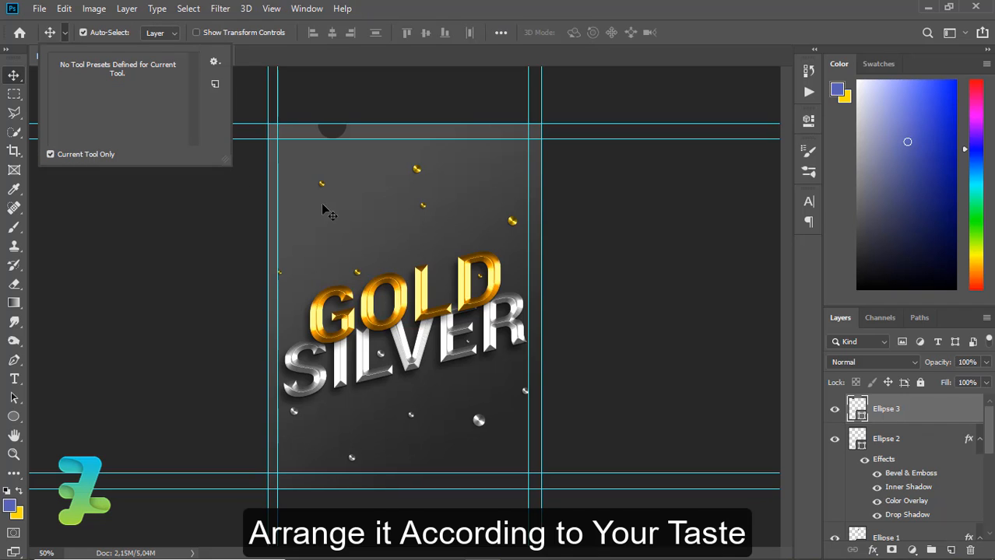
{"action": "left_click", "coordinate": [286, 203]}
{"action": "left_click_drag", "start_coordinate": [257, 200], "coordinate": [296, 234]}
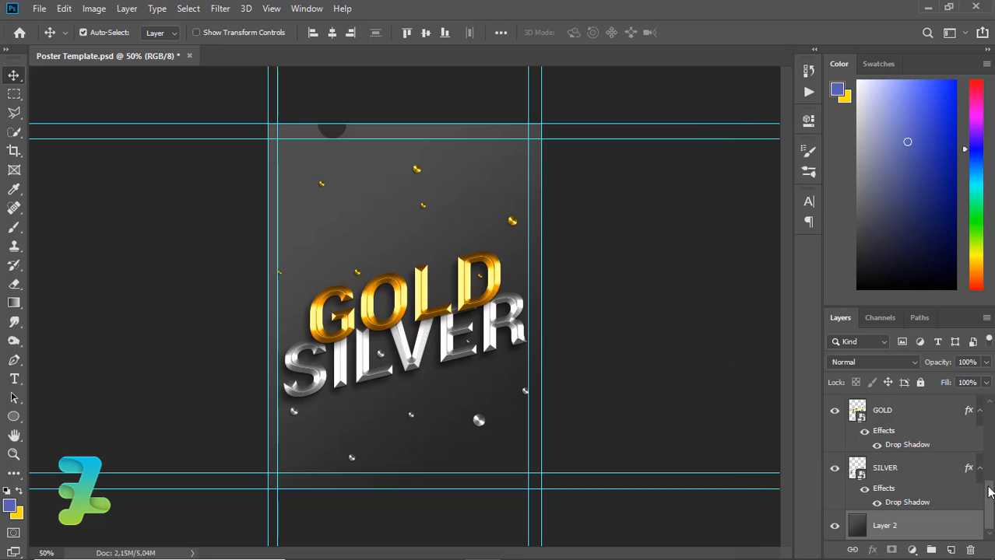
{"action": "left_click_drag", "start_coordinate": [990, 476], "coordinate": [989, 396]}
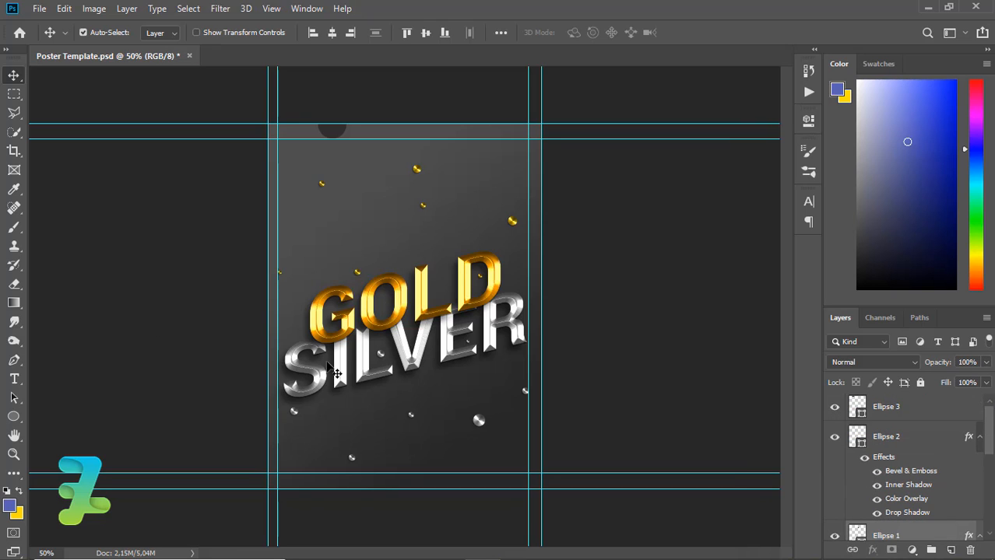
- Add dark circles on the poster's upper left edge, above GOLD about 96 px wide, a smaller one above that, and one about 70 px beside the G
{"action": "left_click", "coordinate": [14, 419]}
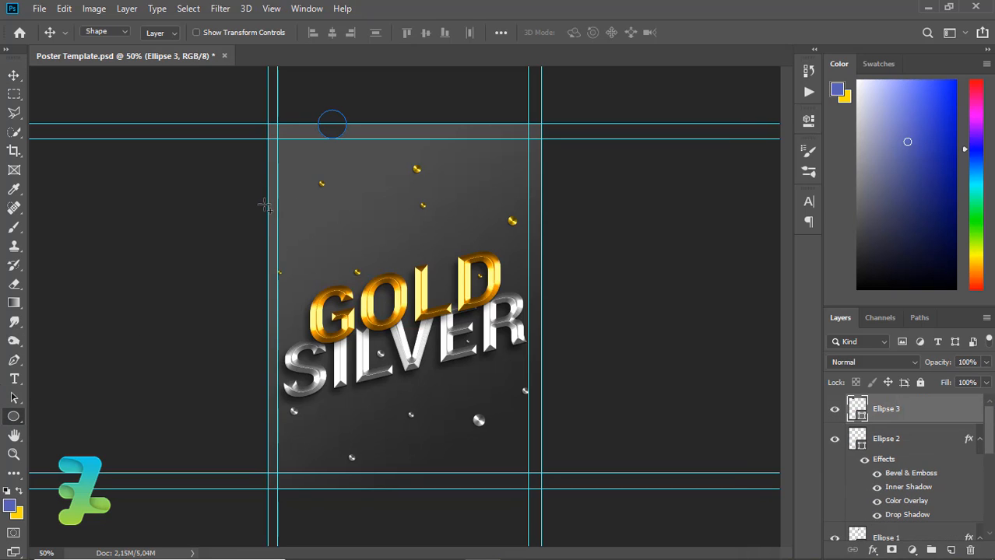
{"action": "left_click_drag", "start_coordinate": [265, 205], "coordinate": [365, 254]}
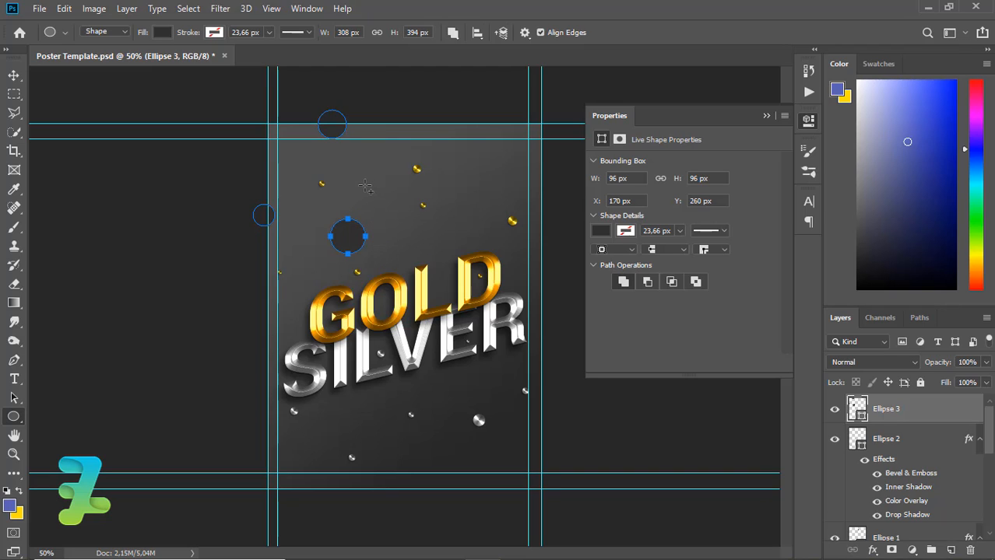
{"action": "left_click_drag", "start_coordinate": [365, 190], "coordinate": [375, 201]}
{"action": "left_click_drag", "start_coordinate": [292, 301], "coordinate": [330, 325]}
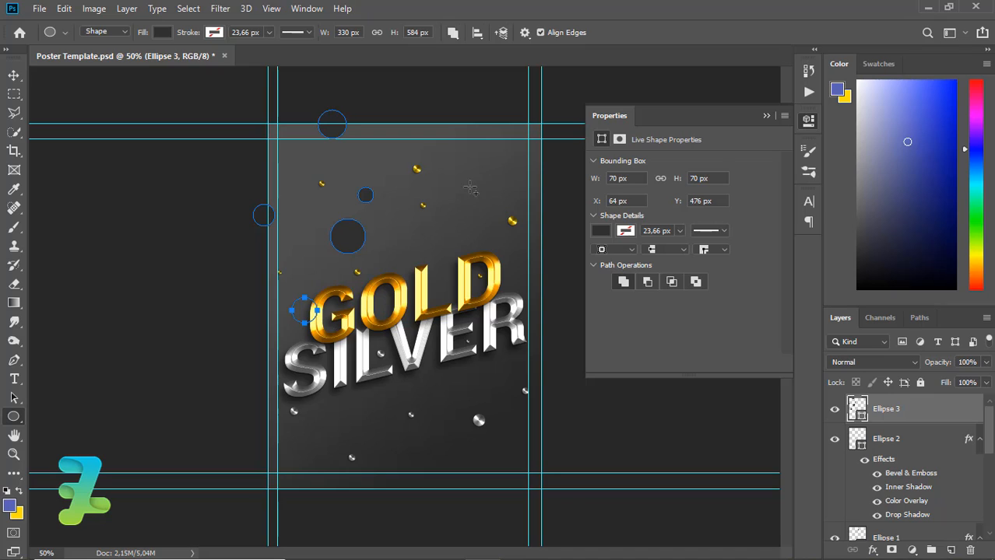
- Add circles about 120 px wide in the poster's upper right, 26 px above GOLD, one beside the D, and 36 px on the right edge
{"action": "left_click_drag", "start_coordinate": [464, 137], "coordinate": [512, 183]}
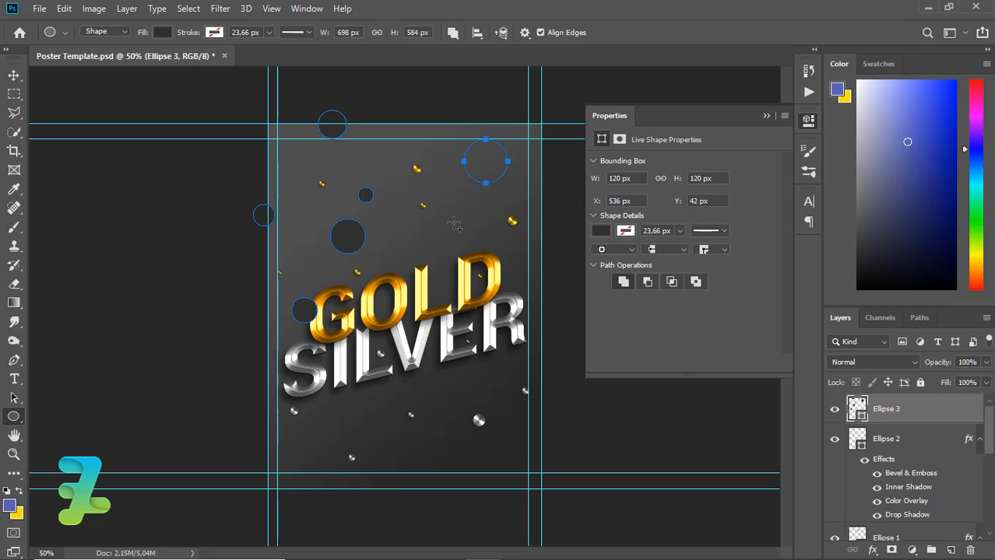
{"action": "left_click_drag", "start_coordinate": [449, 226], "coordinate": [463, 236]}
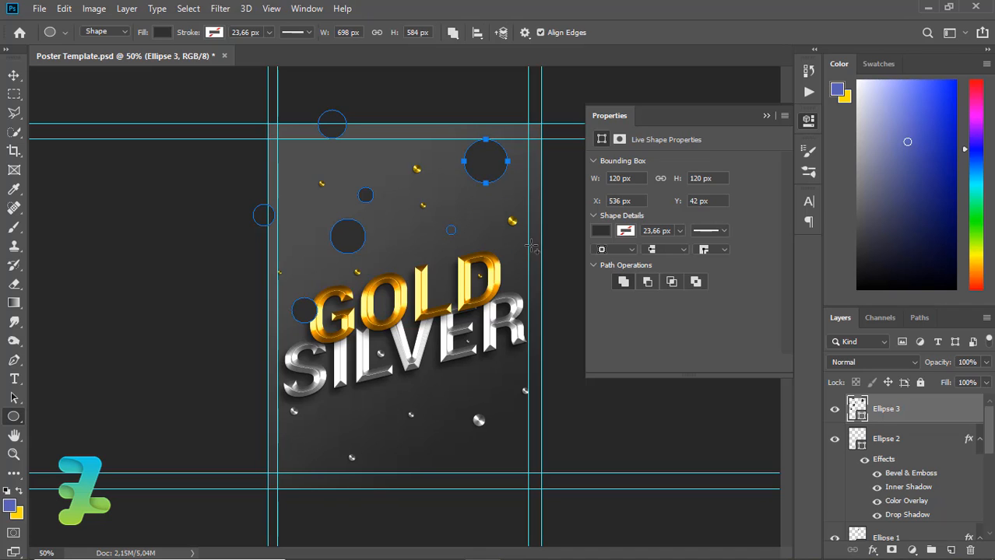
{"action": "left_click_drag", "start_coordinate": [515, 257], "coordinate": [547, 277]}
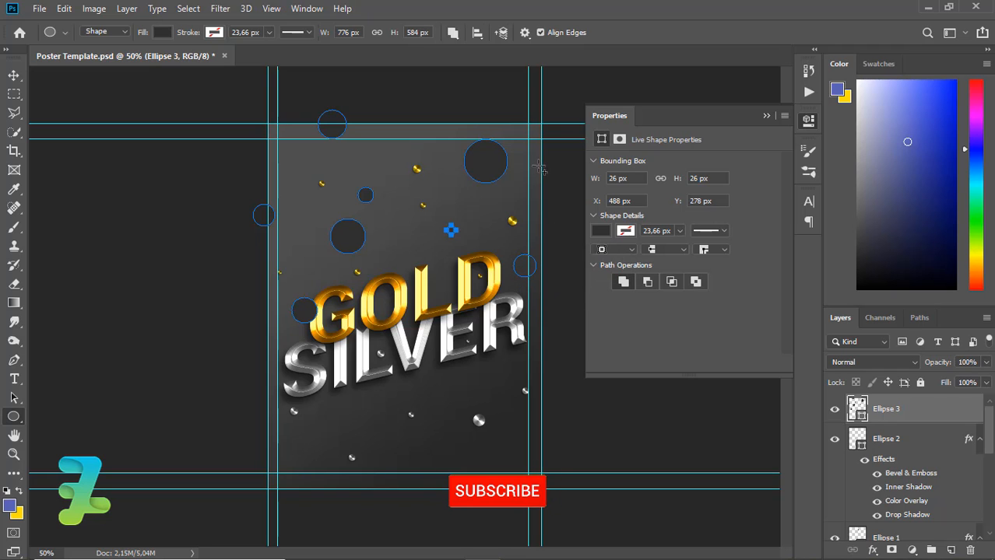
{"action": "left_click_drag", "start_coordinate": [539, 160], "coordinate": [528, 114]}
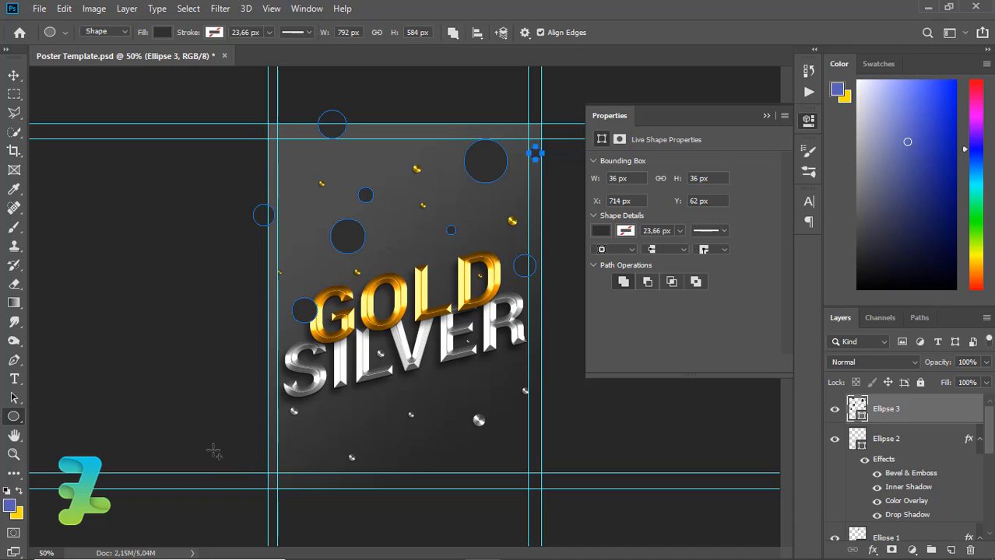
- Add circles about 166 px wide on the poster's lower left corner, 98 px at the lower guide, 54 px below the L, and a small one below the E
{"action": "left_click_drag", "start_coordinate": [237, 453], "coordinate": [296, 518]}
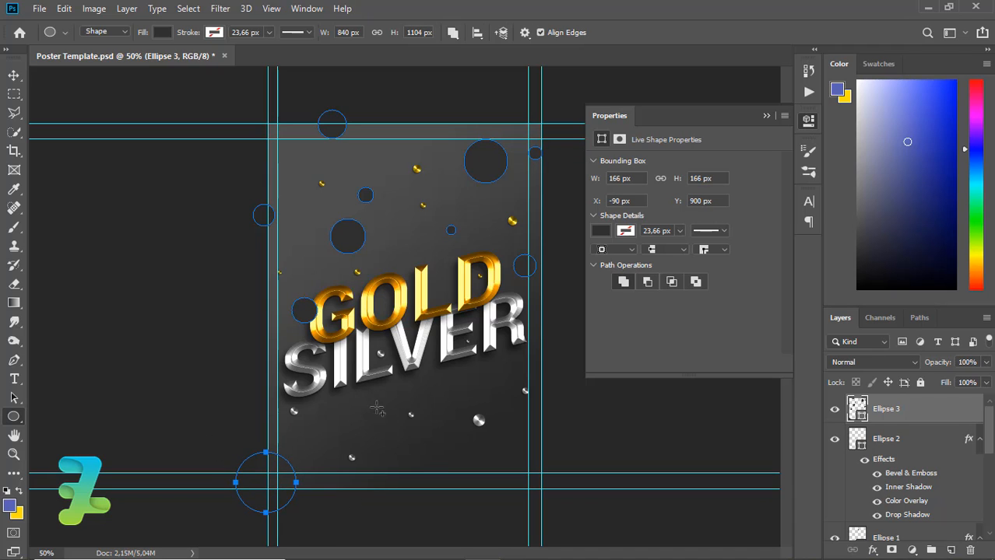
{"action": "left_click_drag", "start_coordinate": [421, 437], "coordinate": [458, 473]}
{"action": "left_click_drag", "start_coordinate": [346, 410], "coordinate": [366, 431]}
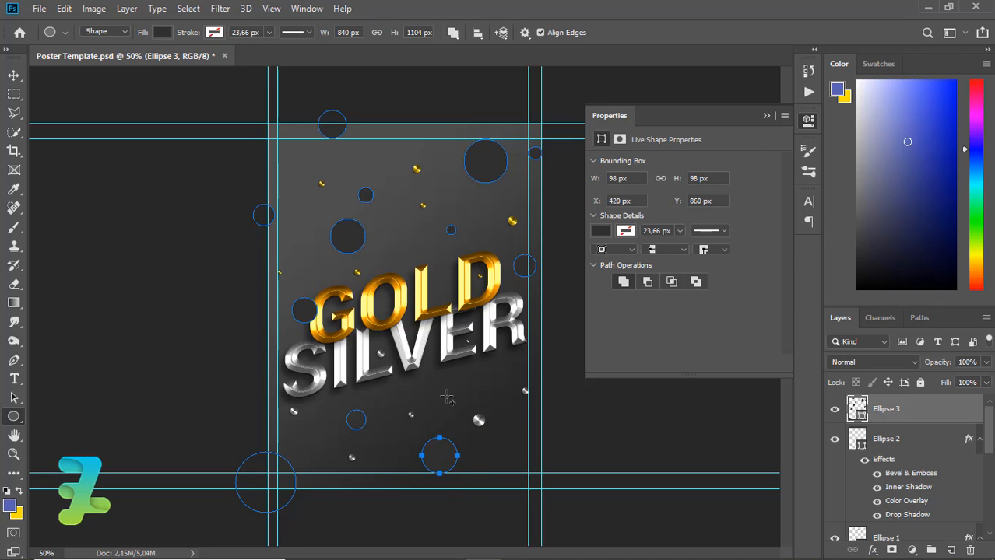
{"action": "left_click_drag", "start_coordinate": [449, 378], "coordinate": [462, 391]}
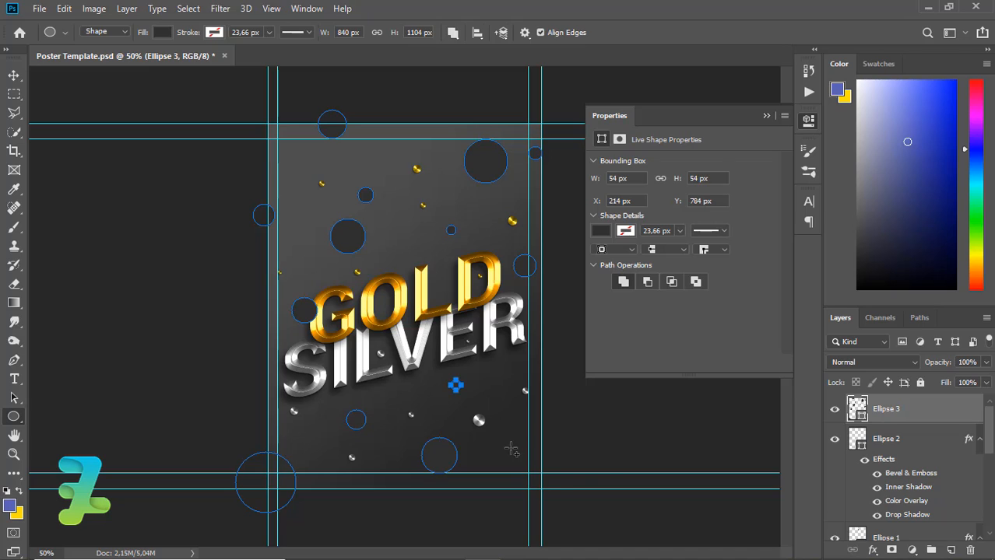
- Add circles near the lower right corner, about 96 px wide on the right edge, a small one by the 120 px circle, and 28 px below the V
{"action": "left_click_drag", "start_coordinate": [511, 449], "coordinate": [537, 475]}
{"action": "left_click_drag", "start_coordinate": [547, 371], "coordinate": [565, 391]}
{"action": "key", "text": "ctrl+z"}
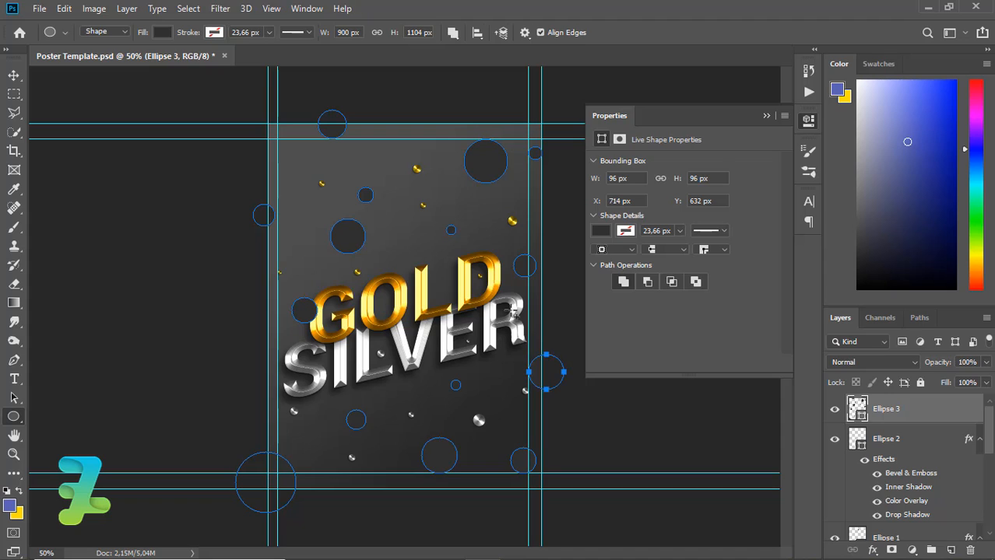
{"action": "left_click_drag", "start_coordinate": [502, 179], "coordinate": [512, 187]}
{"action": "left_click_drag", "start_coordinate": [415, 423], "coordinate": [422, 434]}
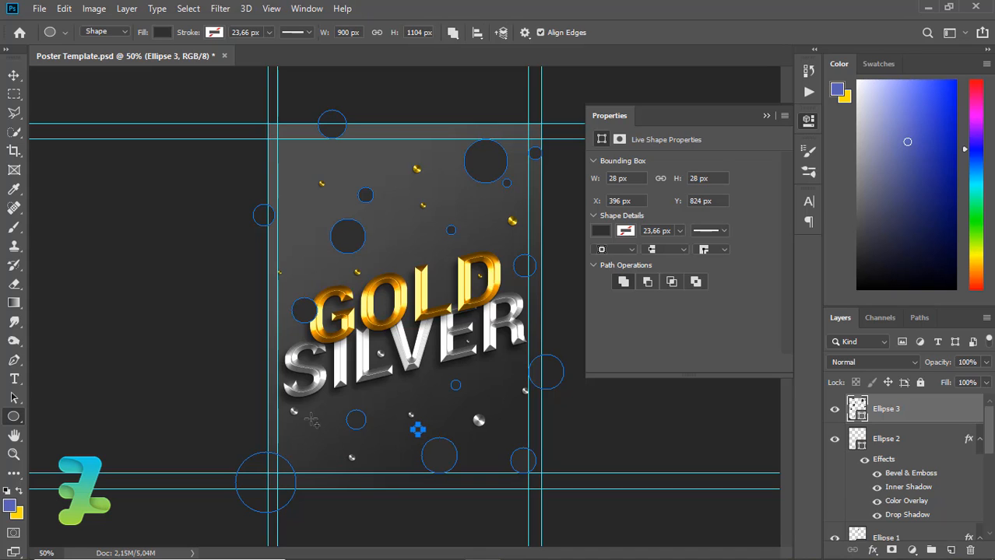
- Add a dark circle about 44 px wide below the S of SILVER and finish drawing shapes
{"action": "left_click_drag", "start_coordinate": [311, 404], "coordinate": [328, 421]}
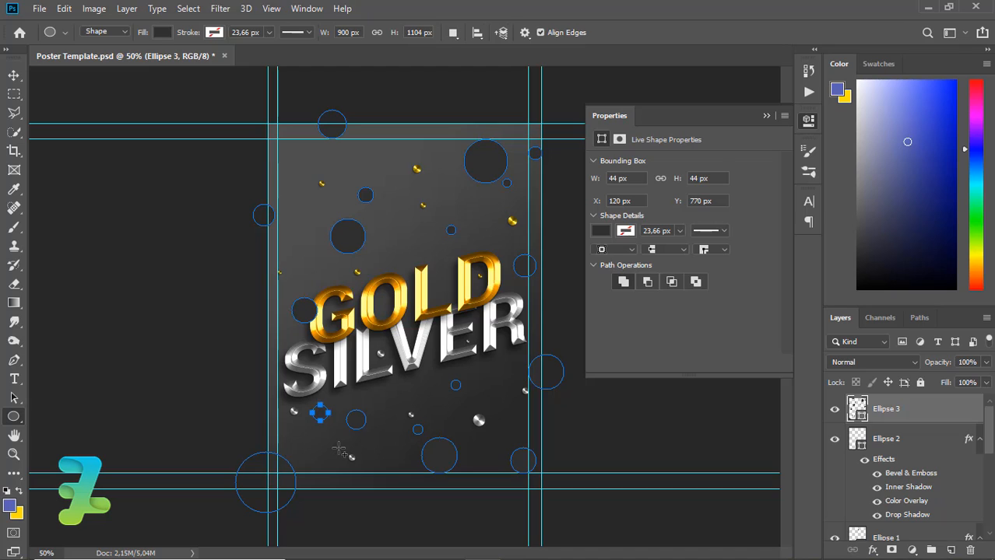
{"action": "left_click", "coordinate": [766, 116]}
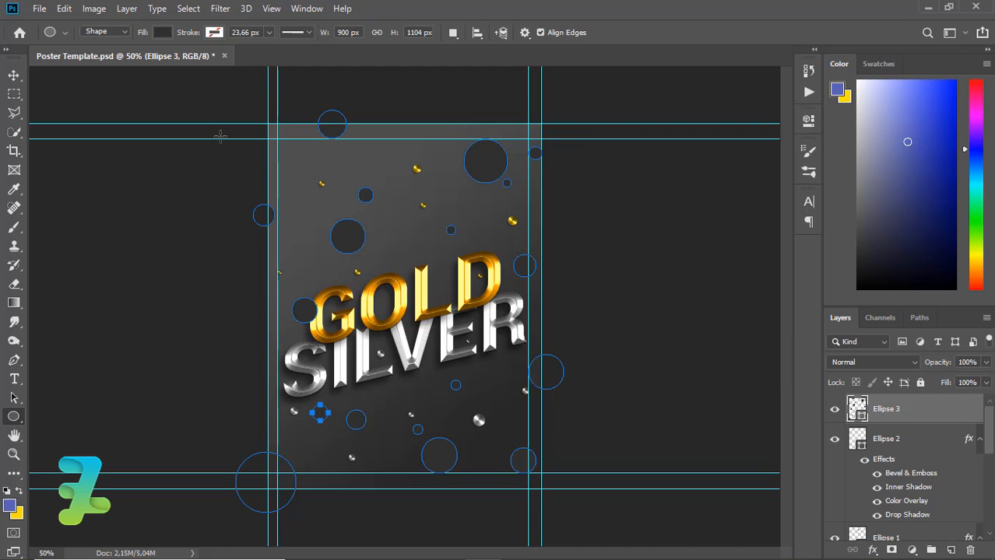
{"action": "left_click", "coordinate": [13, 75]}
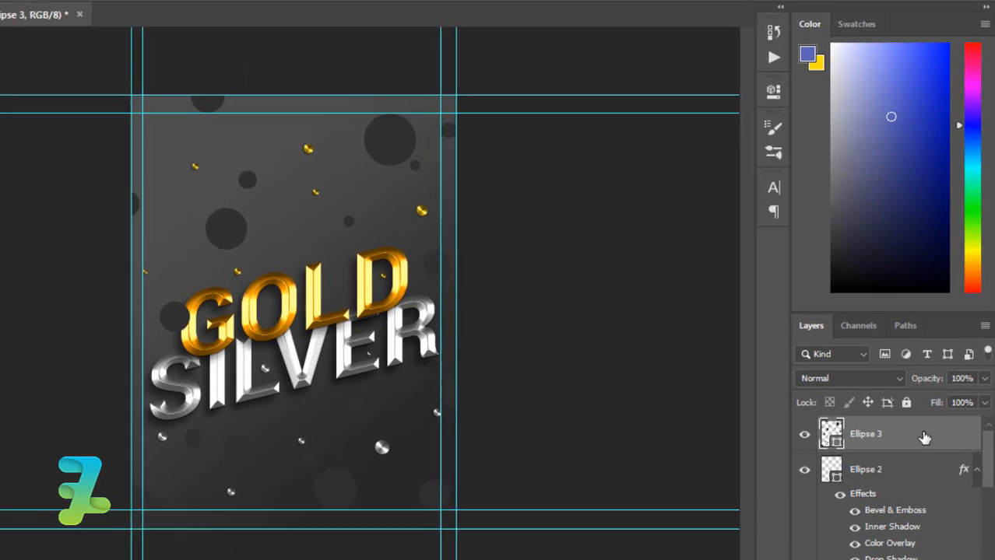
- Apply a drop shadow to the dark circles with a 90° global light angle, 28 px distance and 21 px size
{"action": "double_click", "coordinate": [935, 411]}
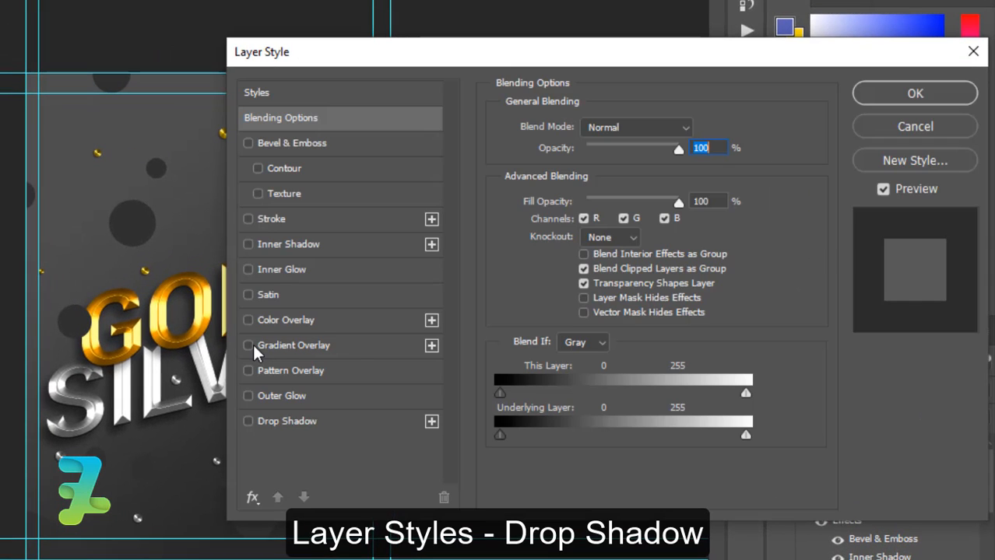
{"action": "left_click", "coordinate": [249, 420]}
{"action": "left_click", "coordinate": [309, 417]}
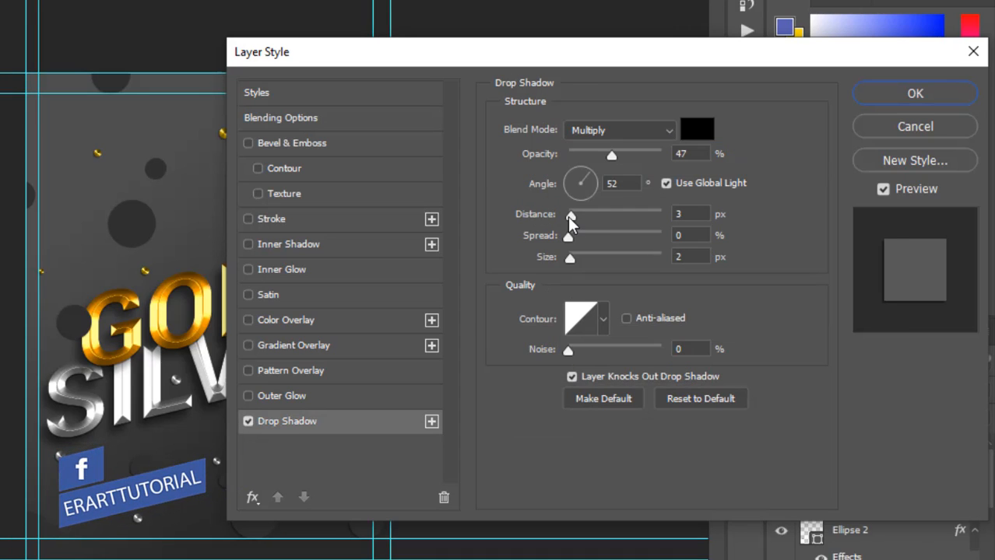
{"action": "left_click_drag", "start_coordinate": [569, 216], "coordinate": [591, 202]}
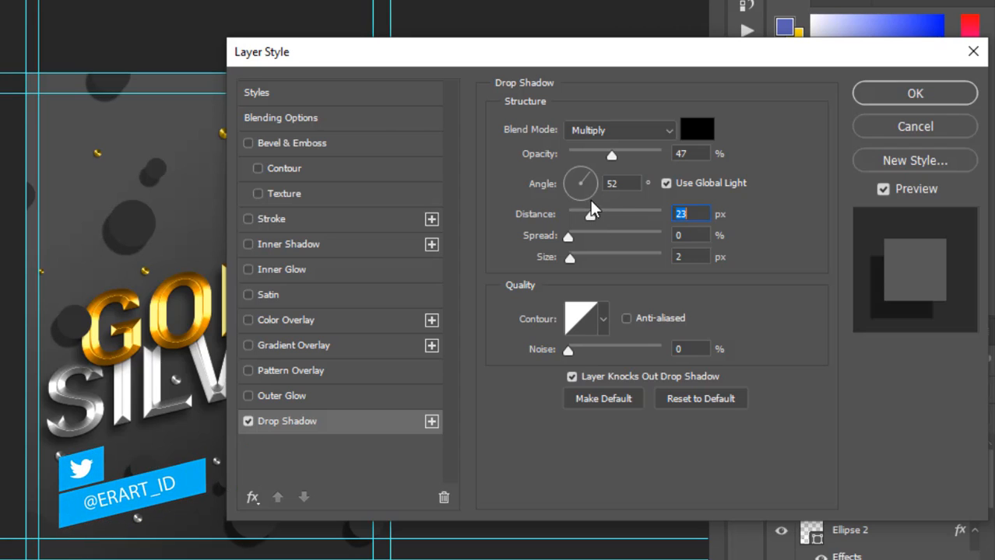
{"action": "key", "text": "shift+Tab"}
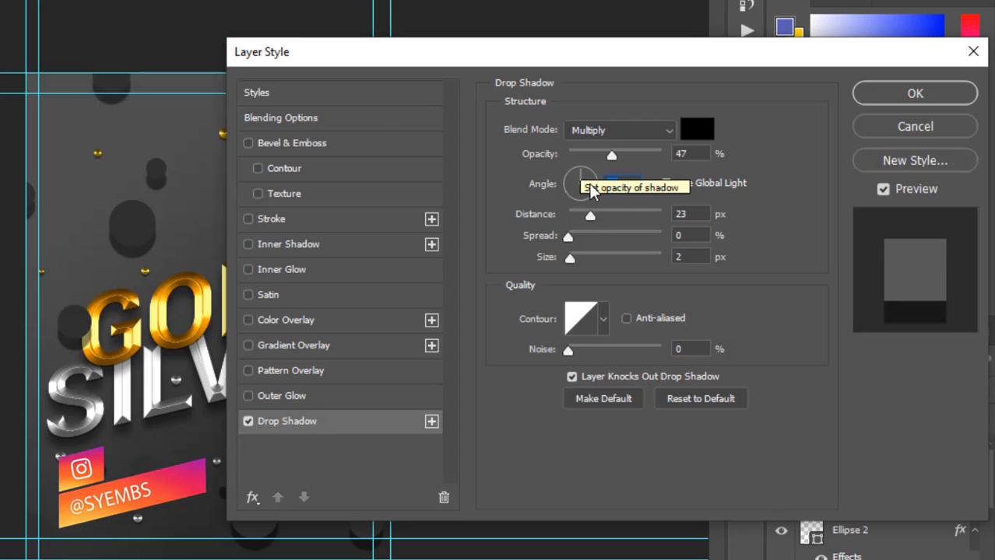
{"action": "left_click_drag", "start_coordinate": [562, 213], "coordinate": [595, 217]}
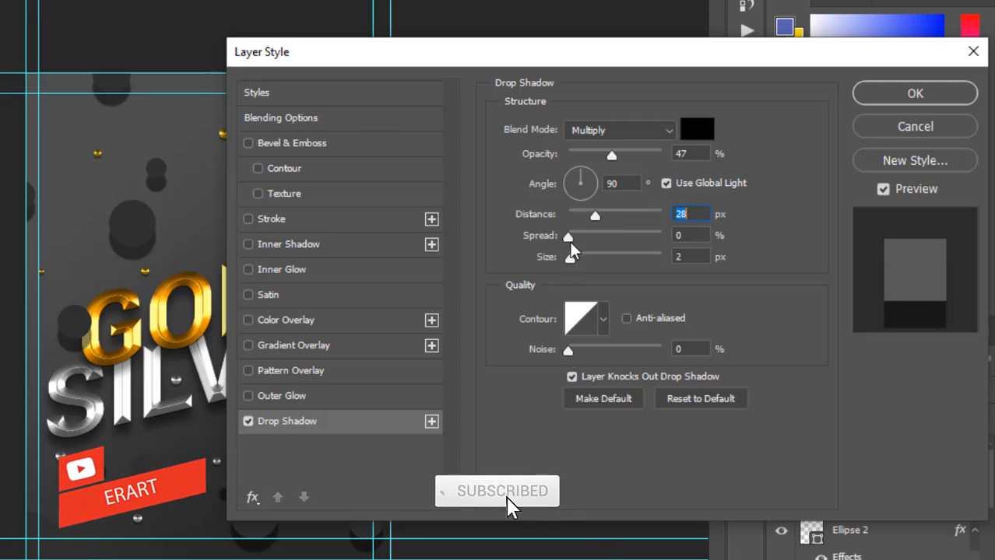
{"action": "left_click_drag", "start_coordinate": [570, 239], "coordinate": [583, 274]}
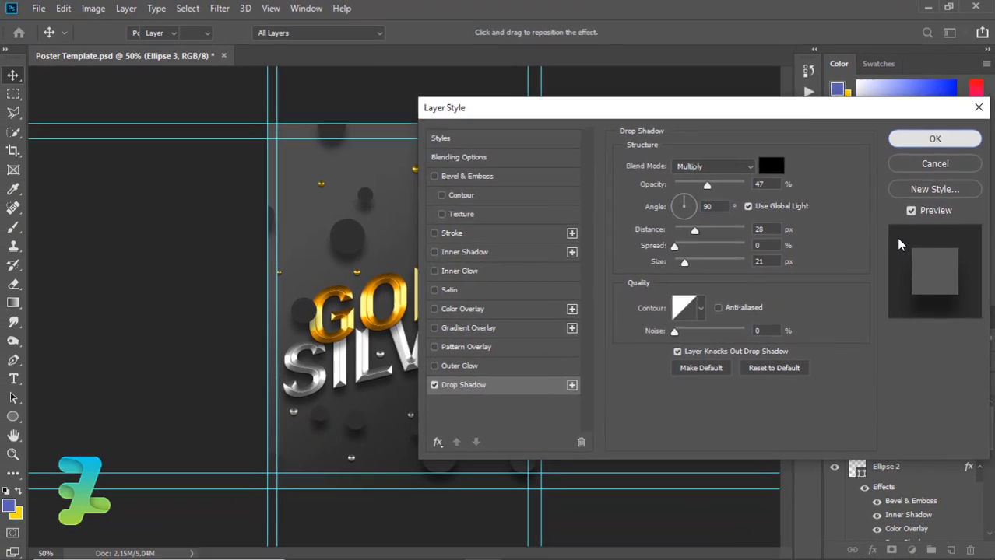
{"action": "left_click", "coordinate": [914, 92]}
- Move the dark circles layer Ellipse 3 beneath the SILVER layer, directly above Layer 2
{"action": "left_click_drag", "start_coordinate": [857, 410], "coordinate": [876, 500]}
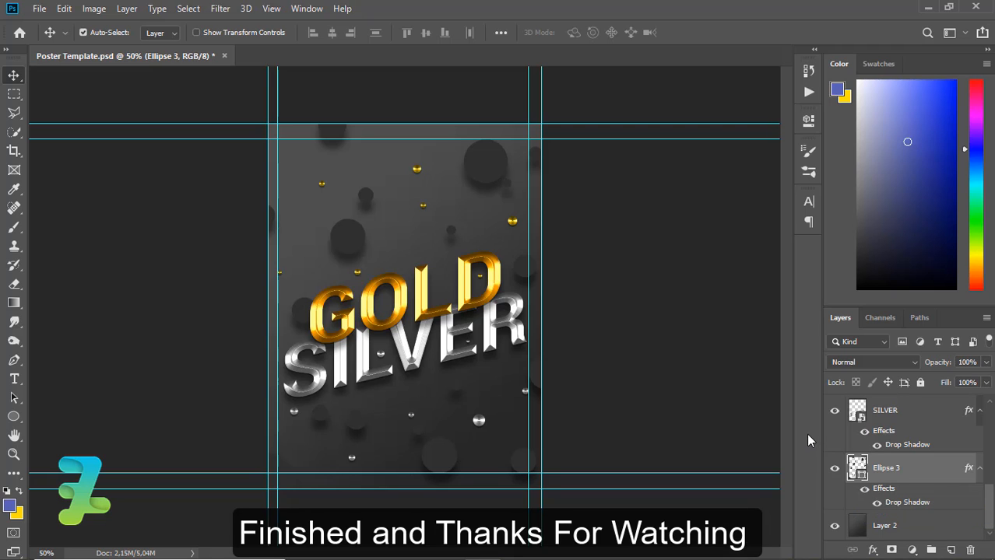
{"action": "key", "text": "ctrl+plus"}
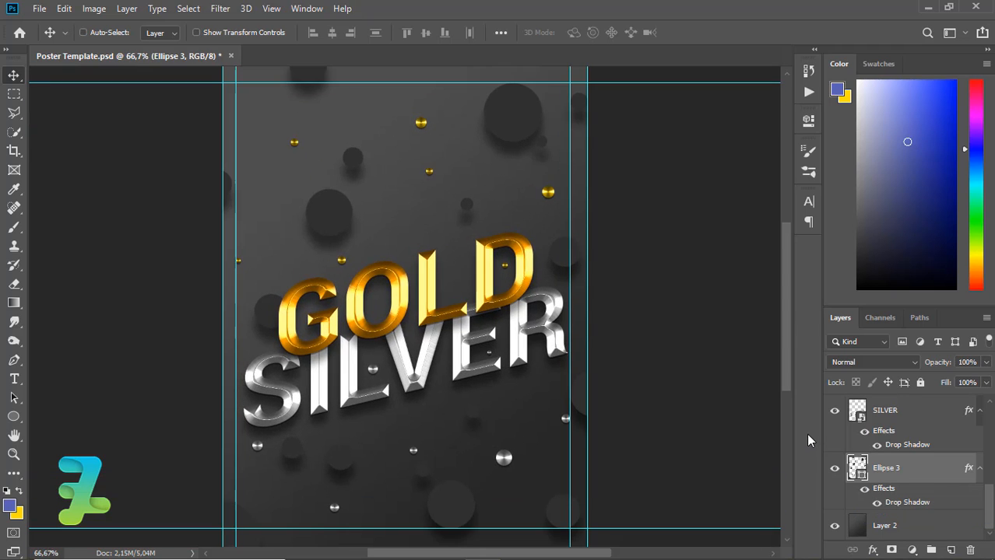
{"action": "key", "text": "ctrl+minus"}
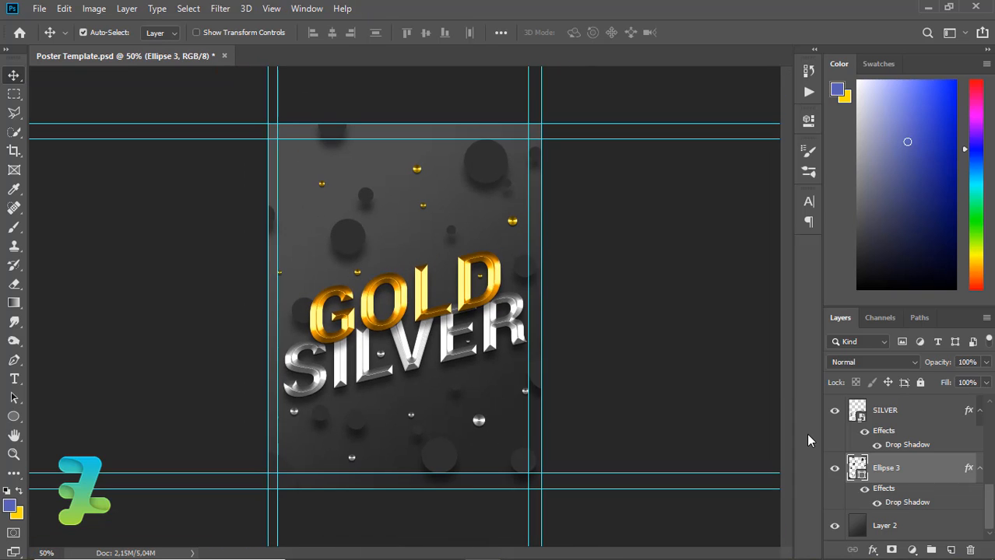